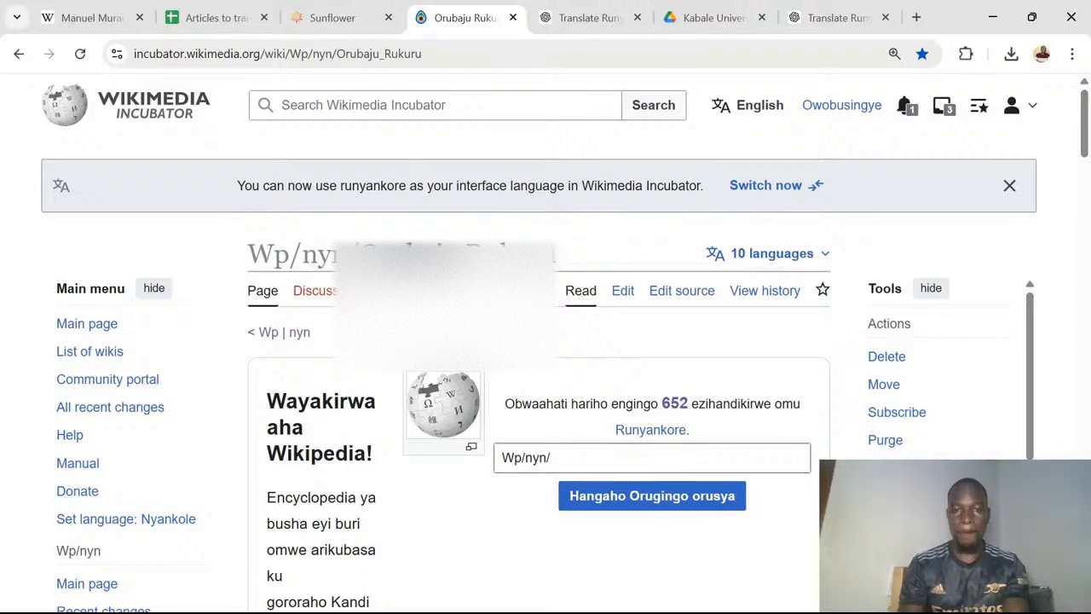
Switch to Sunflower, turn on translation mode and set the source language to English.
left_click(552, 458)
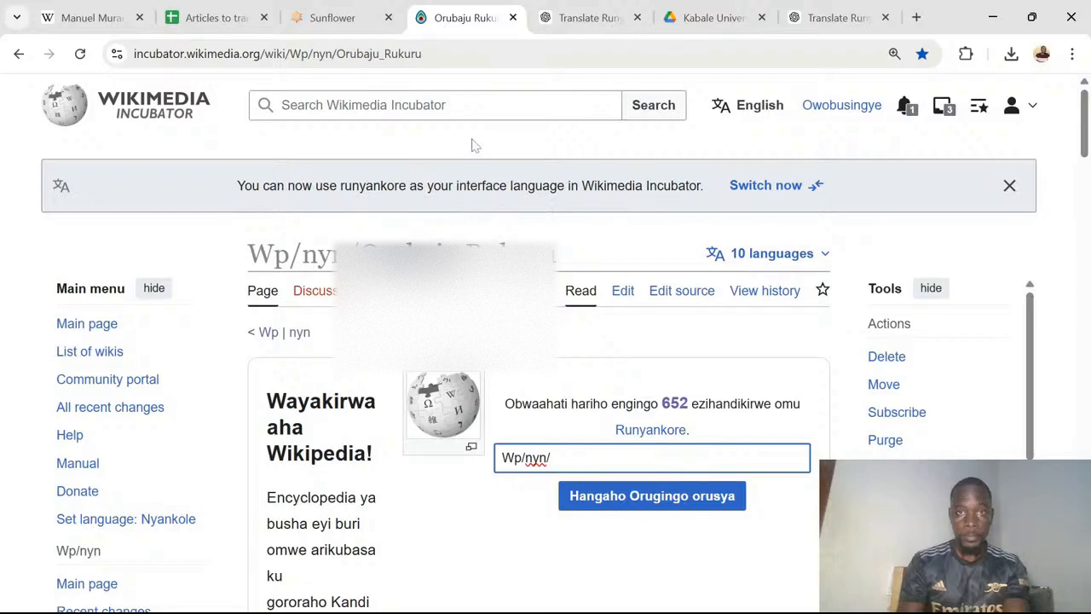
left_click(332, 17)
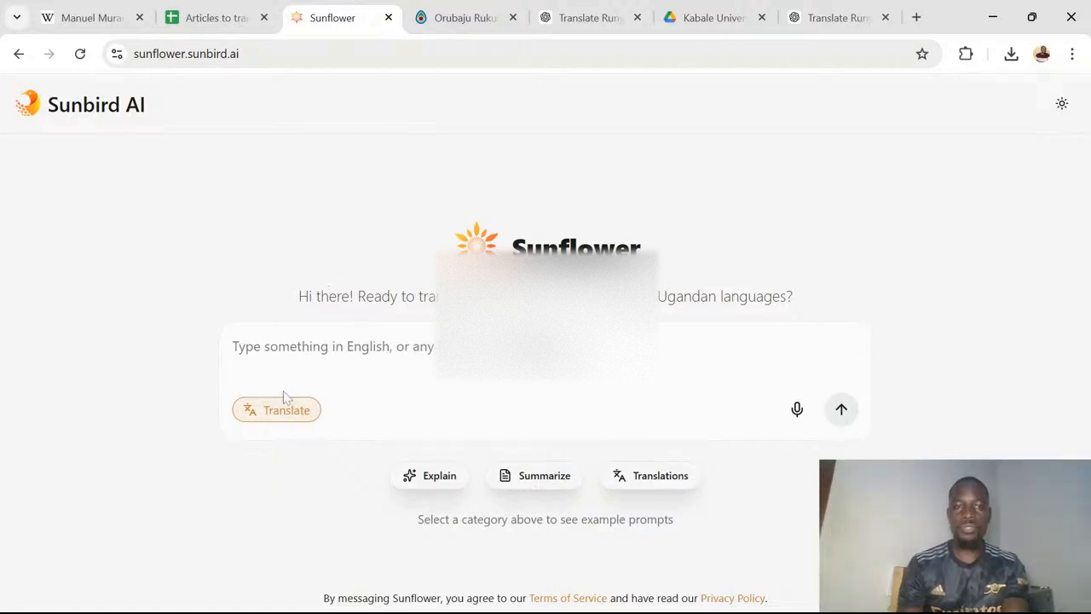
left_click(287, 413)
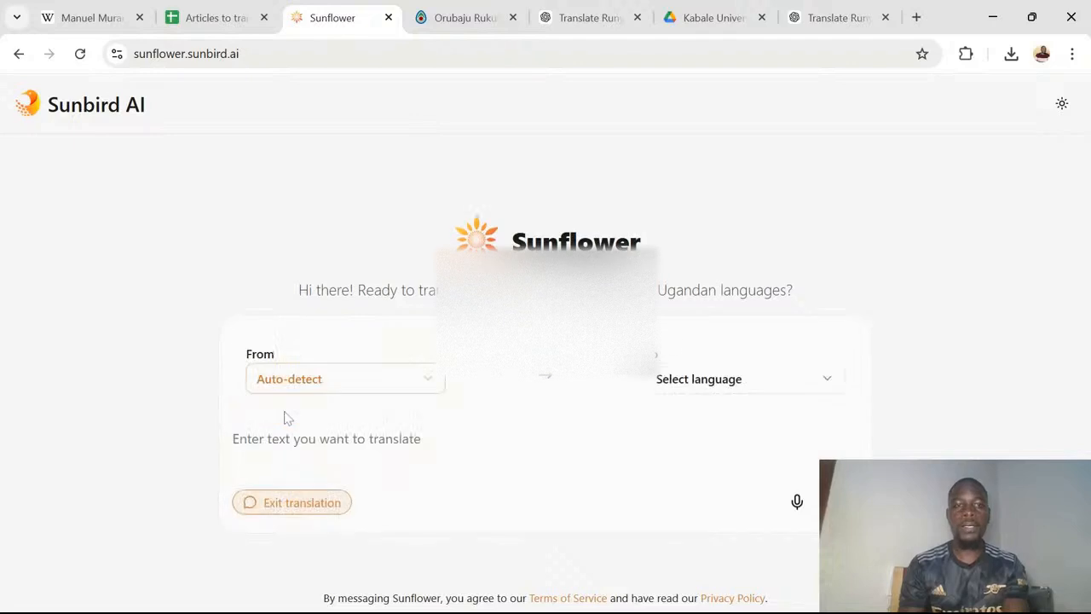
left_click(324, 384)
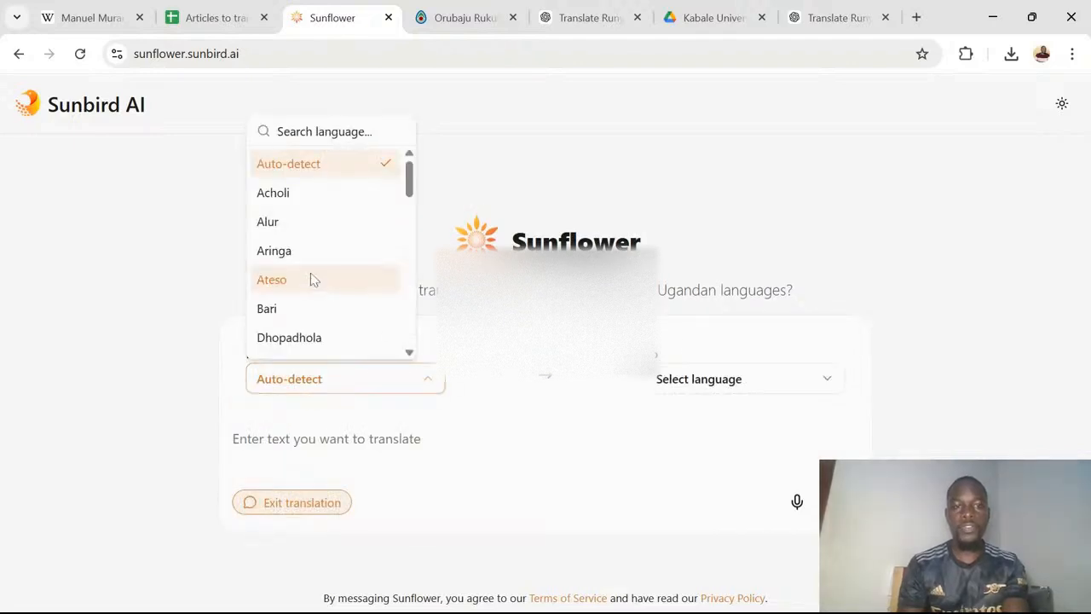
scroll(310, 281, "down", 3)
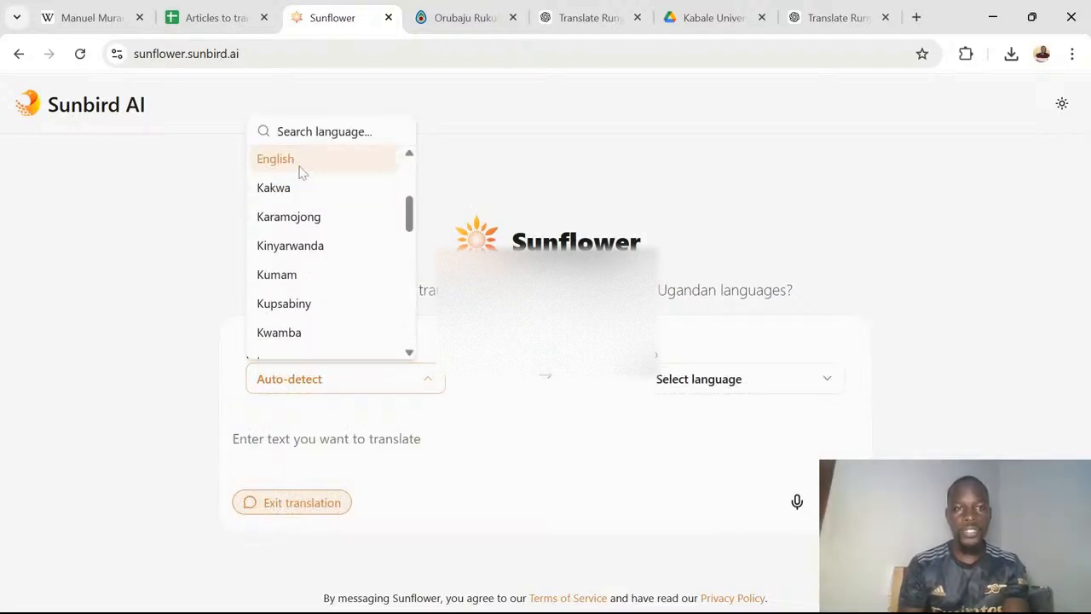
left_click(298, 166)
Set the translation's target language to Runyankore.
left_click(699, 380)
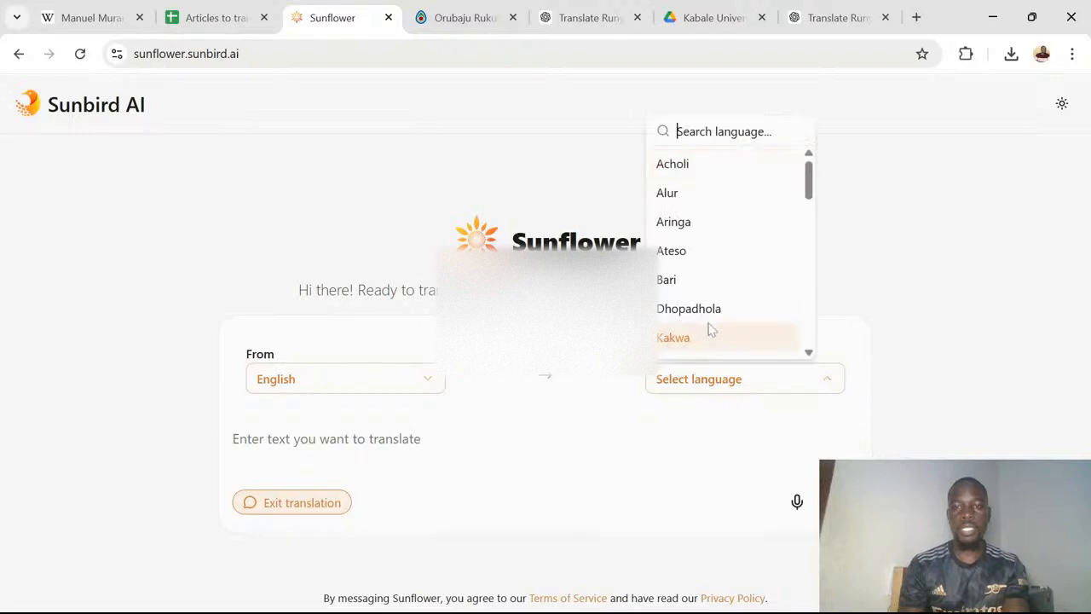
scroll(712, 322, "down", 3)
type("run")
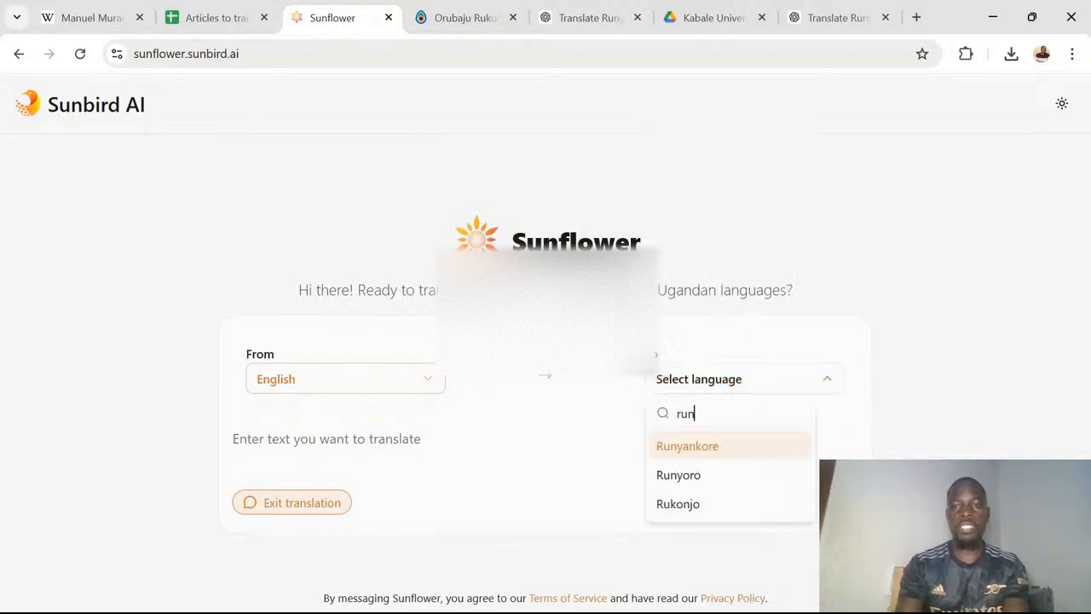
left_click(683, 446)
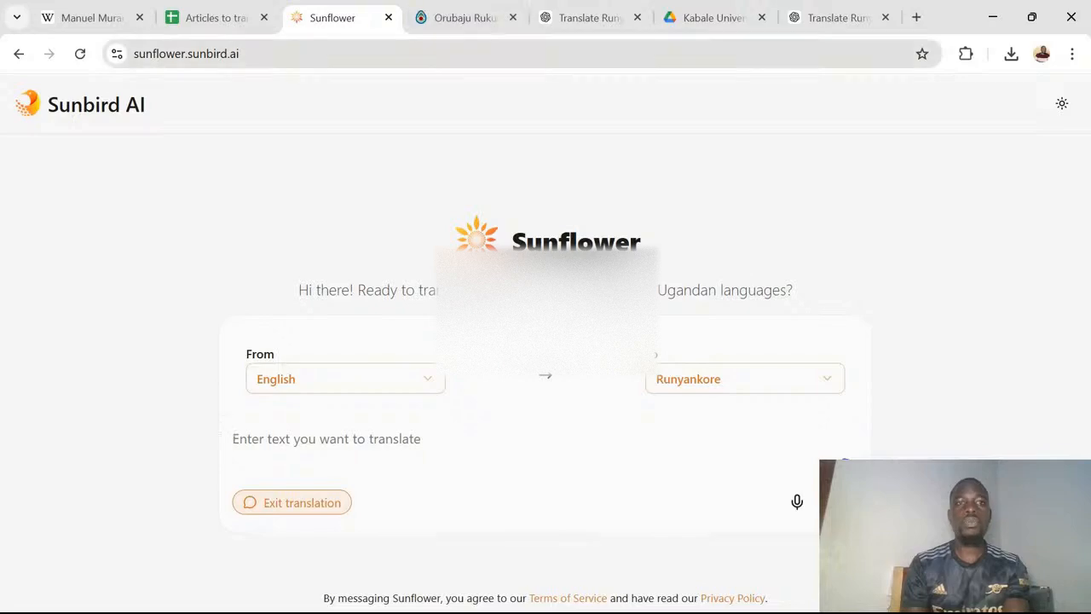
Open the Wikipedia article linked to Manuel Muranga in the articles-to-translate spreadsheet and close the older duplicate article page.
left_click(209, 17)
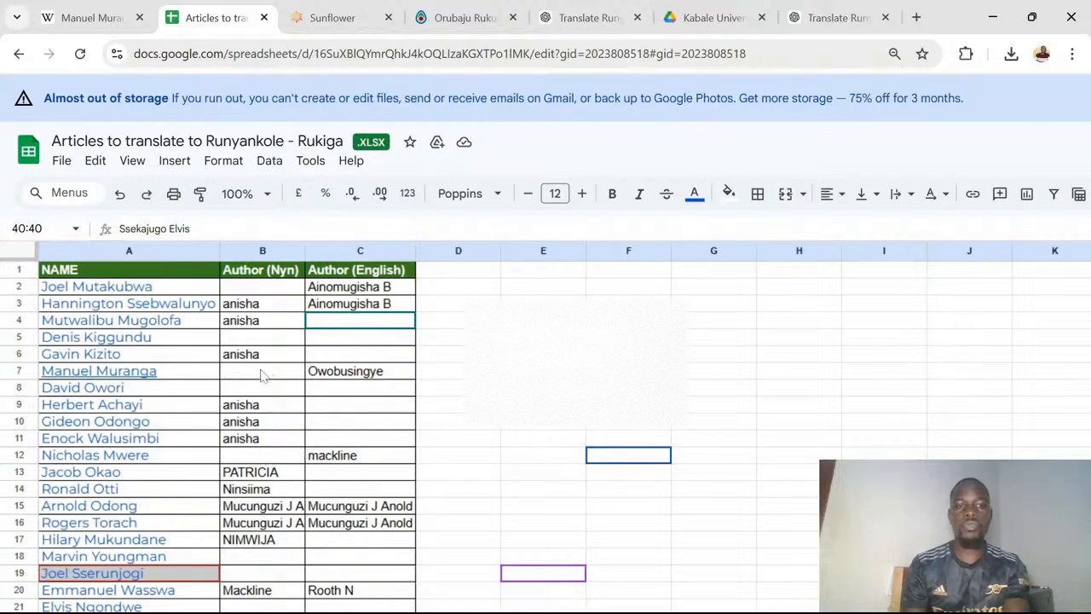
left_click(222, 376)
mouse_move(152, 380)
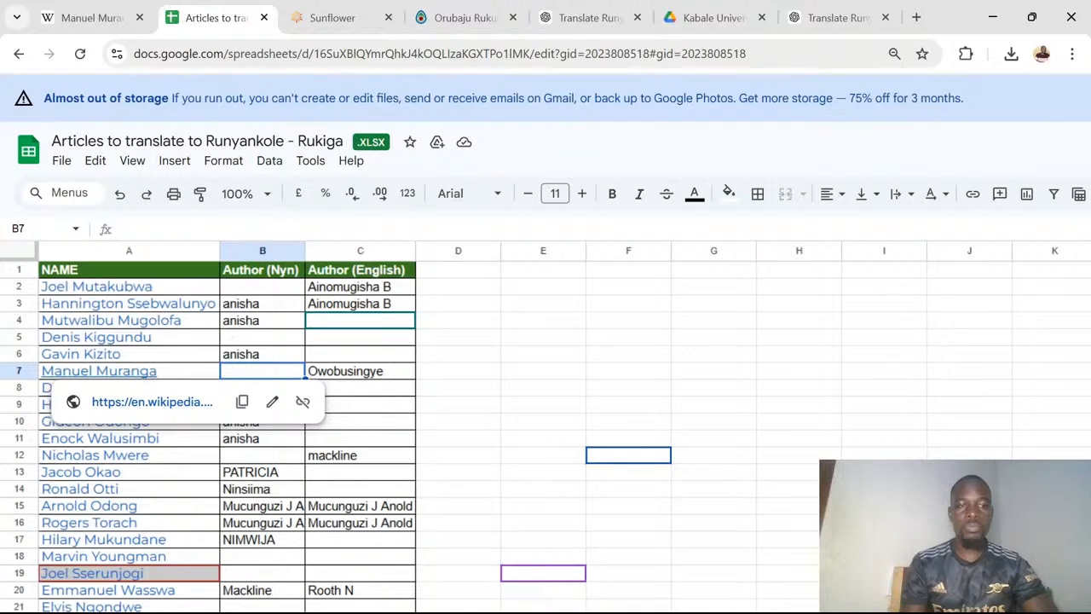
left_click(149, 403)
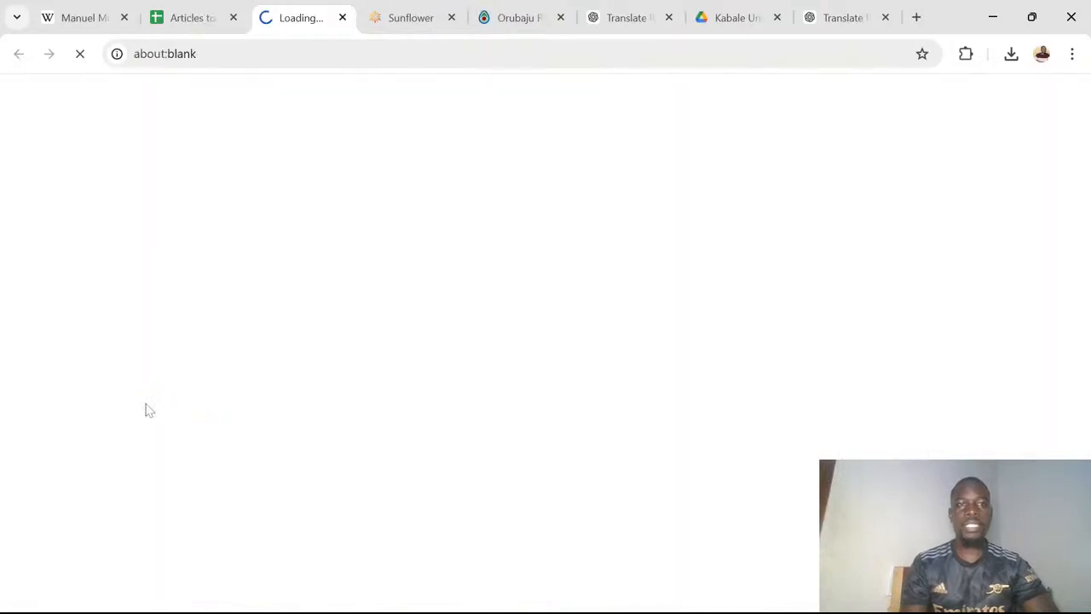
left_click(124, 19)
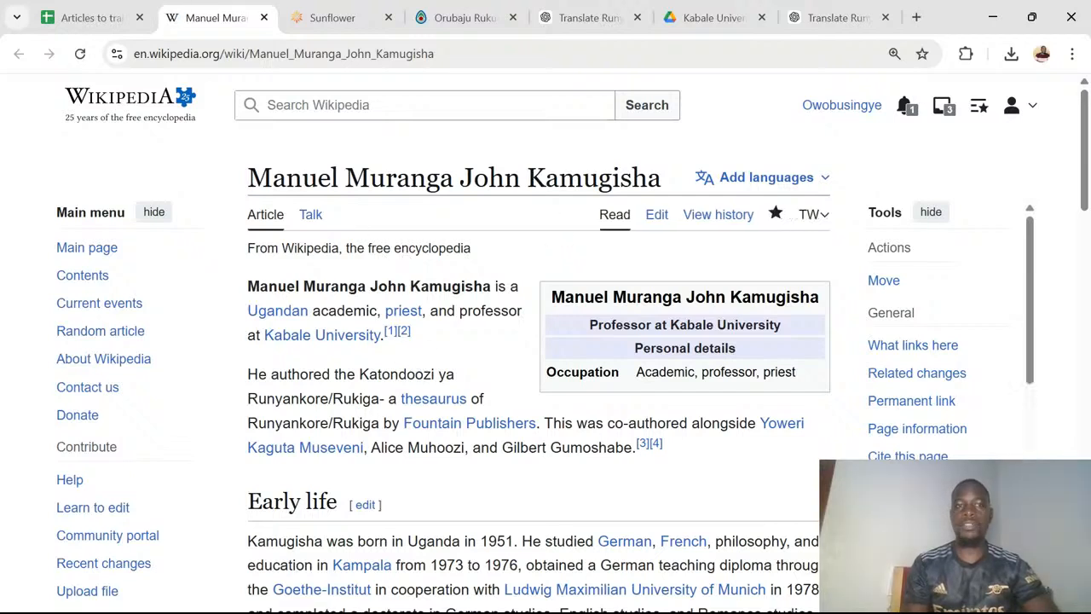
Copy the Wikipedia article's full title and search Wikimedia Incubator for it to check for an existing page.
left_click_drag(247, 177, 661, 177)
key("ctrl+c")
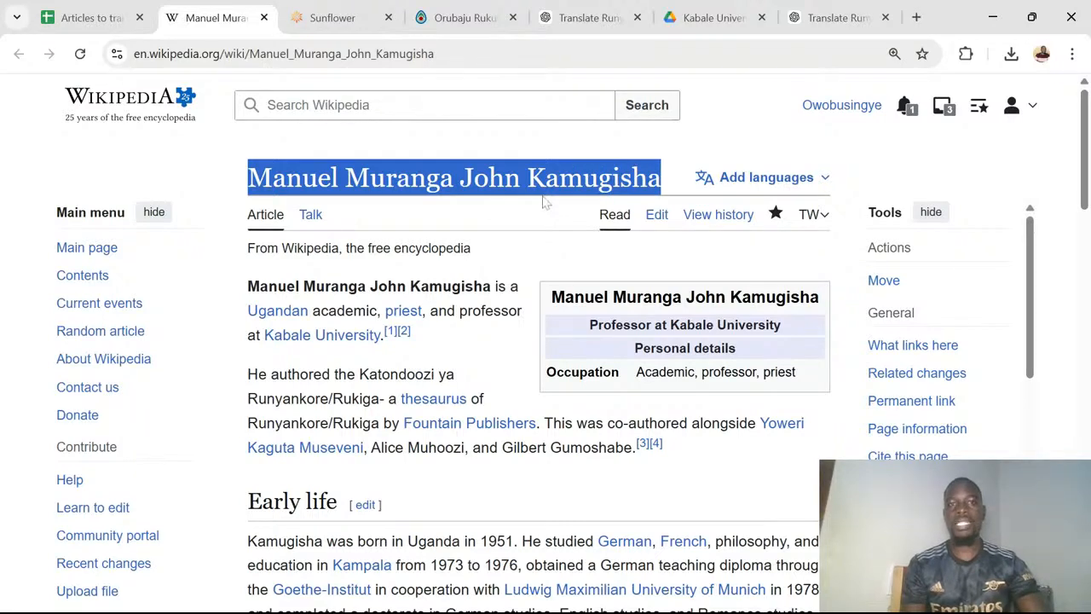
left_click(452, 18)
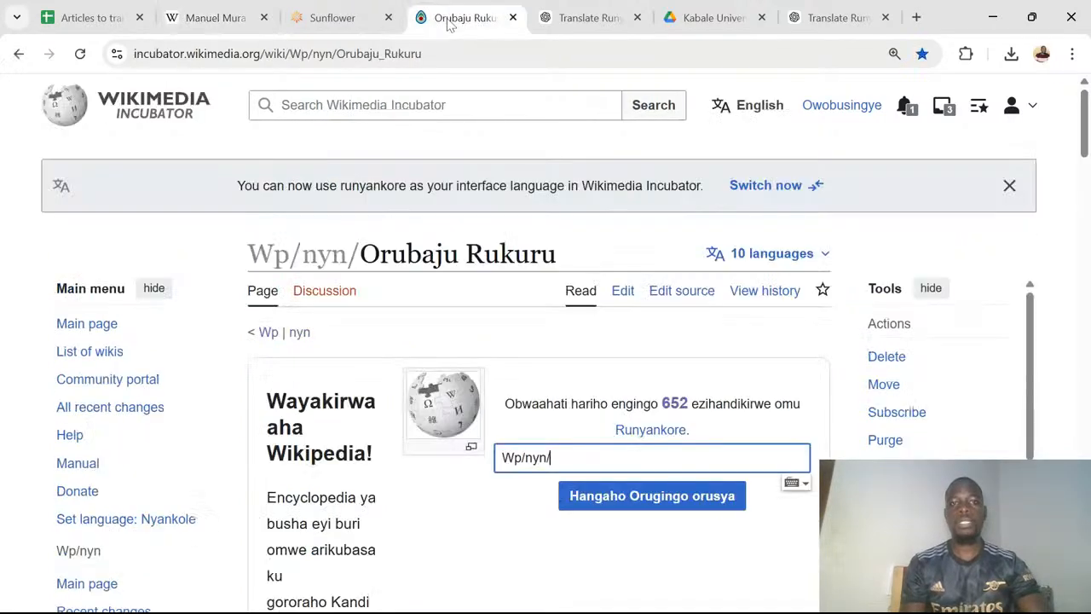
left_click(434, 105)
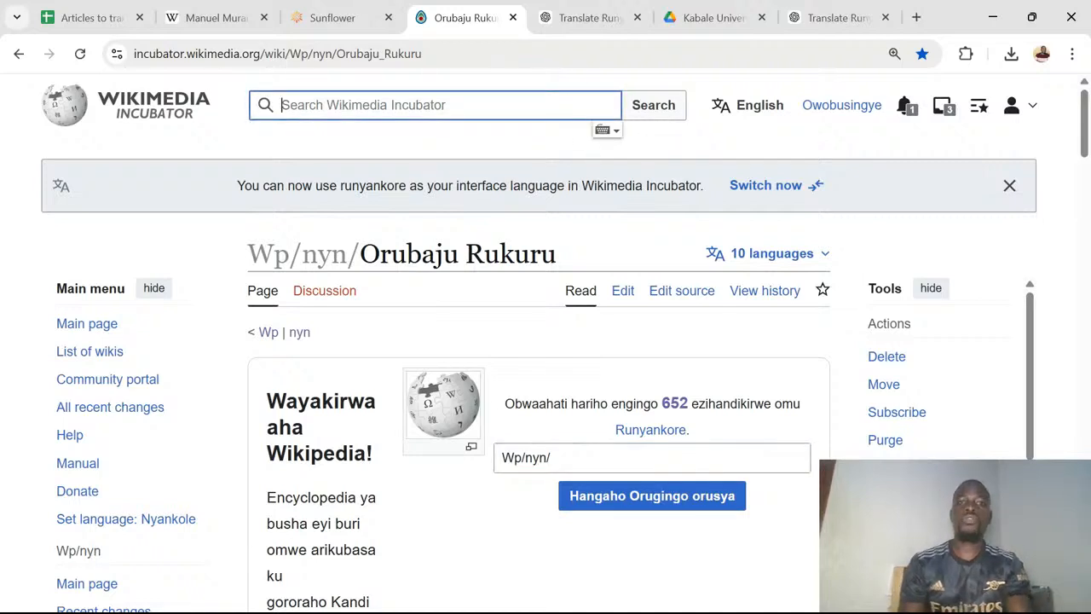
key("ctrl+v")
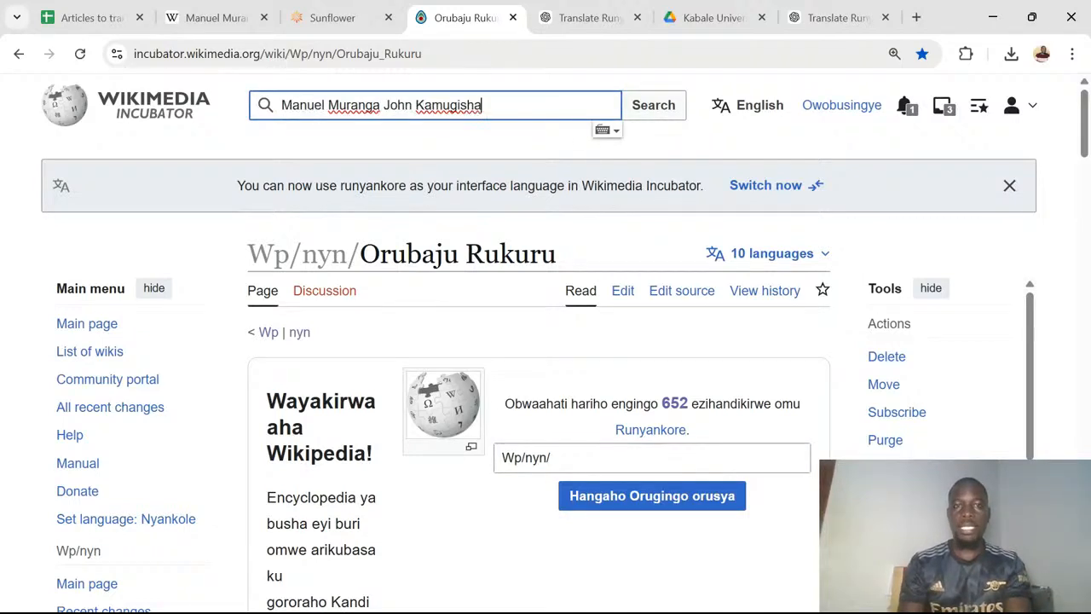
left_click(648, 111)
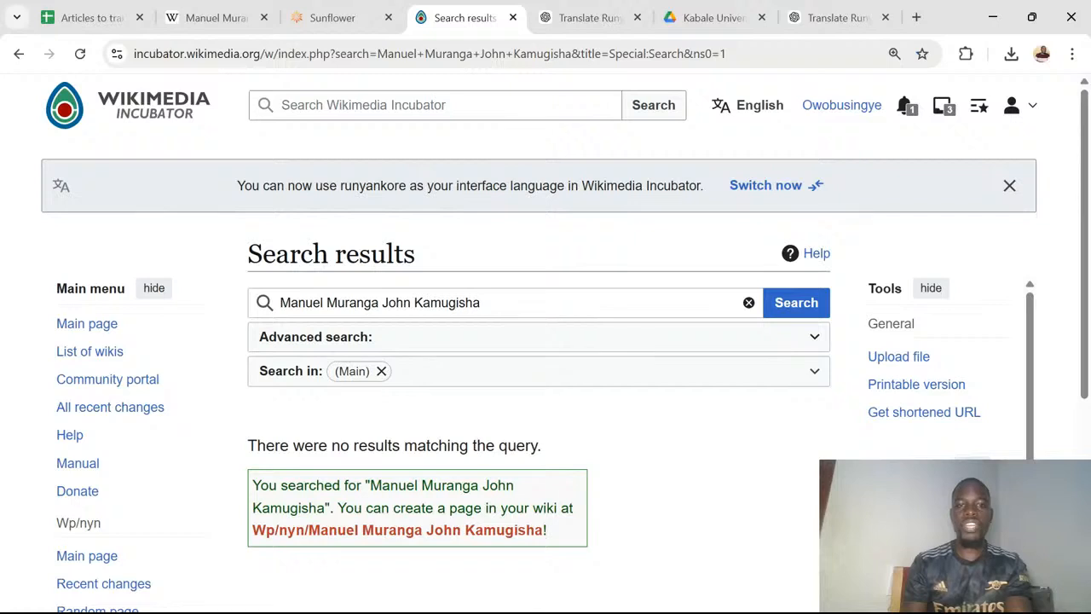
scroll(638, 421, "down", 1)
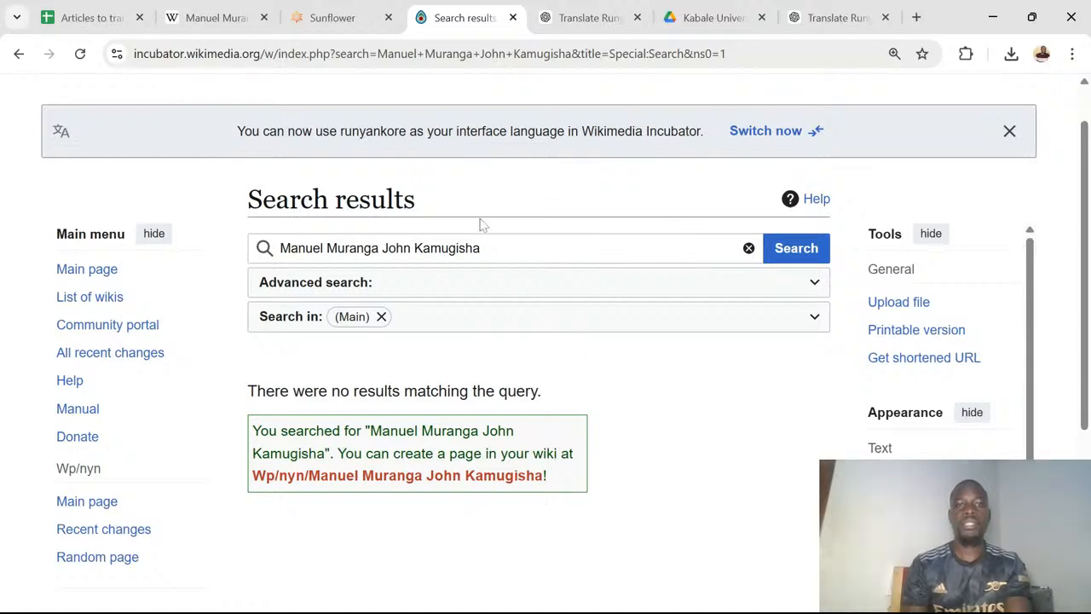
Return from the search results to the Runyankore Incubator main page, Orubaju Rukuru.
left_click(370, 60)
type("or")
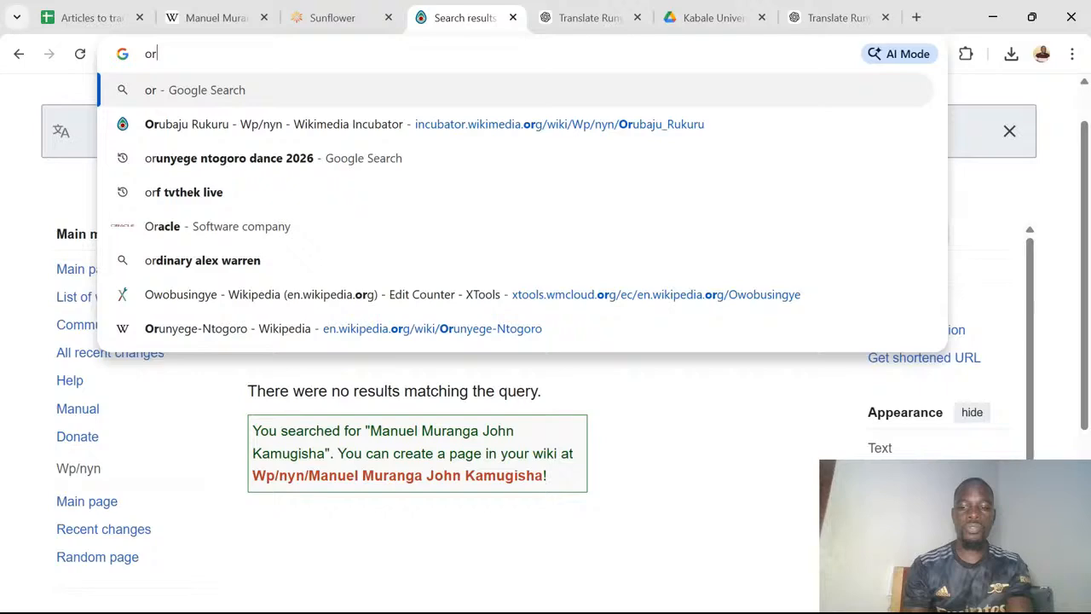
key("Down")
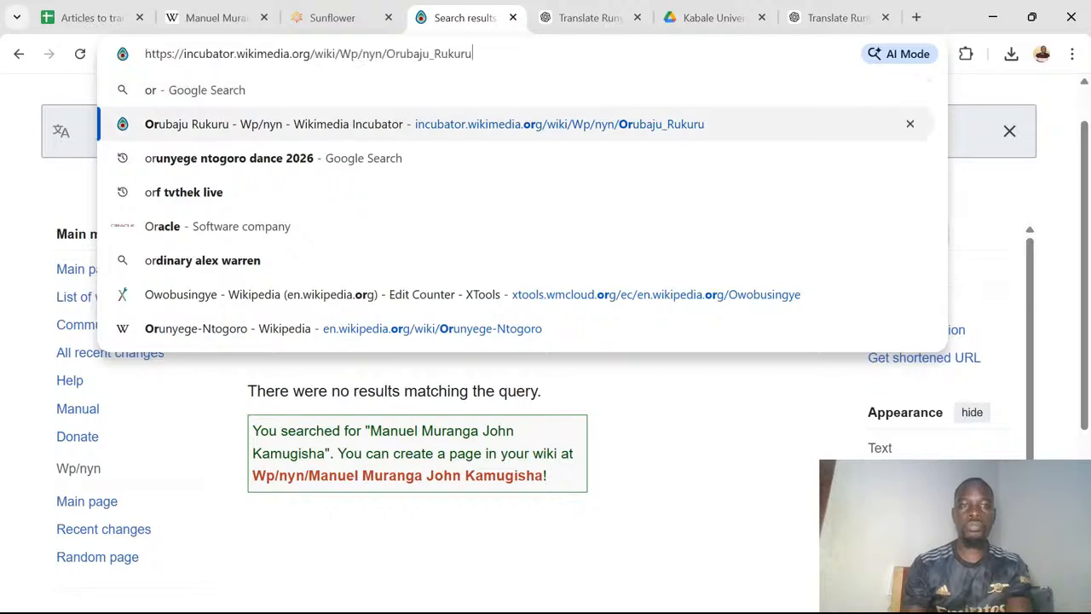
key("Return")
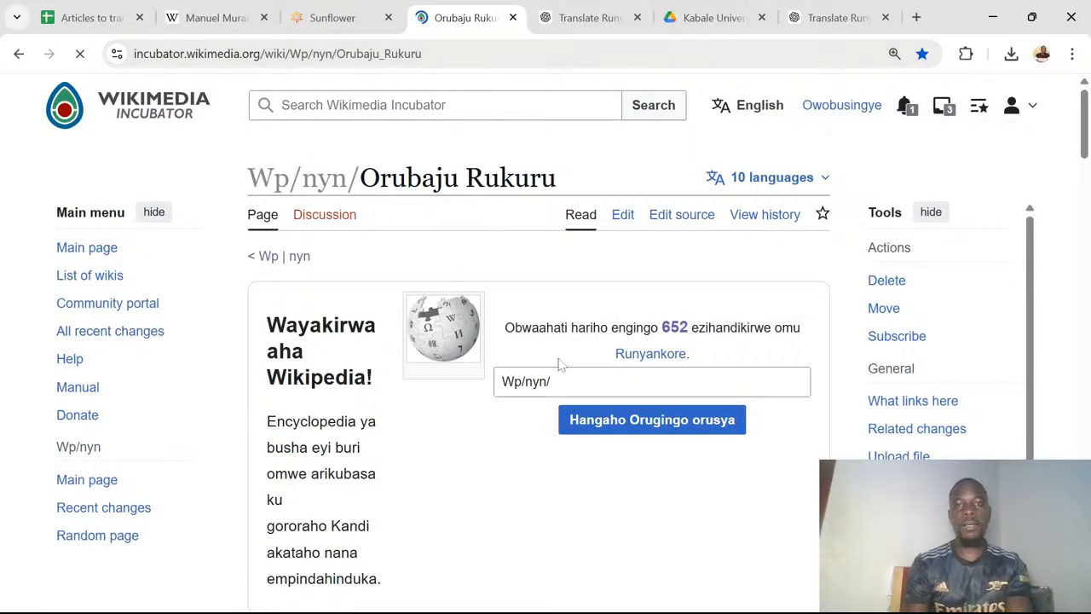
Start a new Incubator page titled Wp/nyn/Manuel Muranga John Kamugisha, using the copied article title after the prefix.
left_click(208, 11)
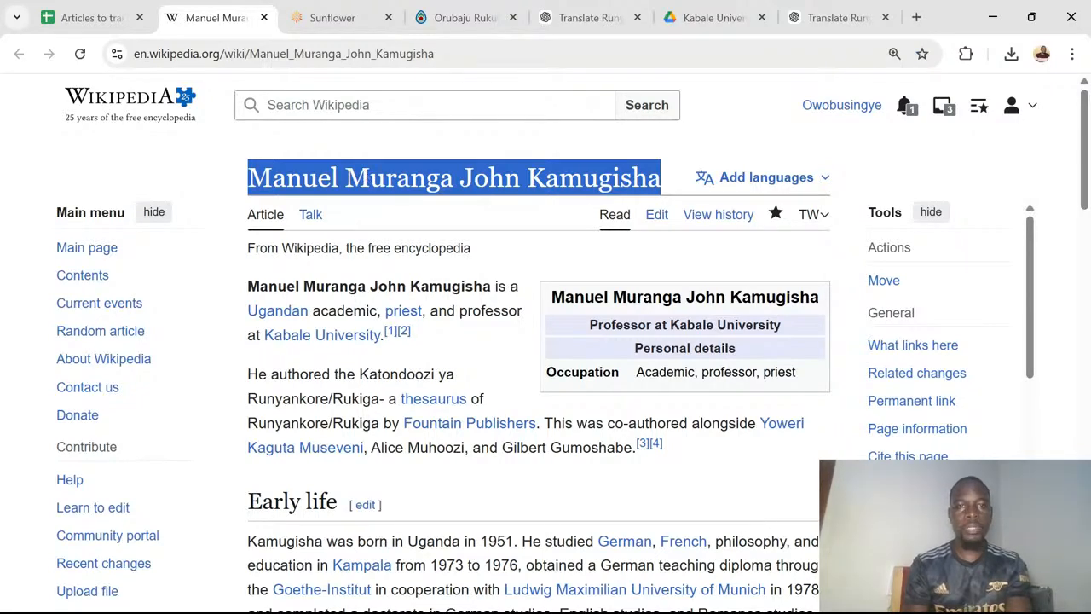
left_click(443, 17)
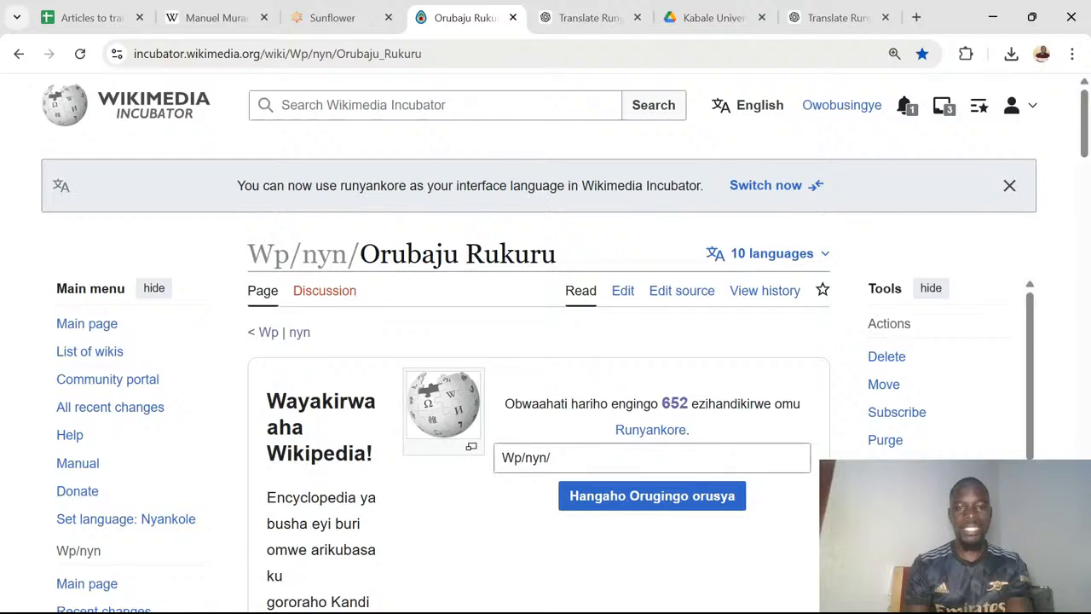
left_click(552, 458)
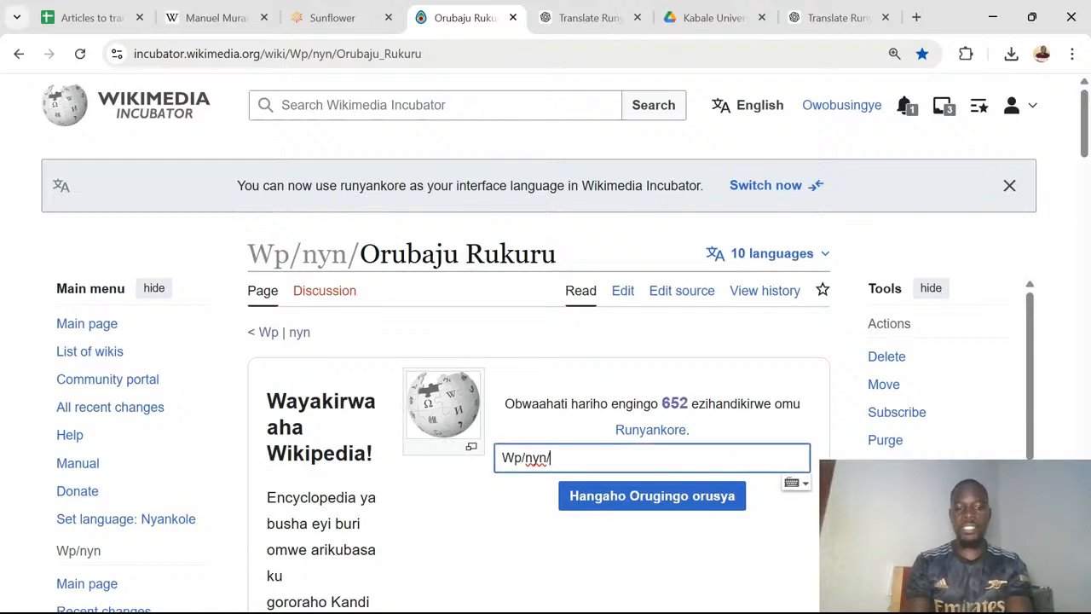
key("ctrl+v")
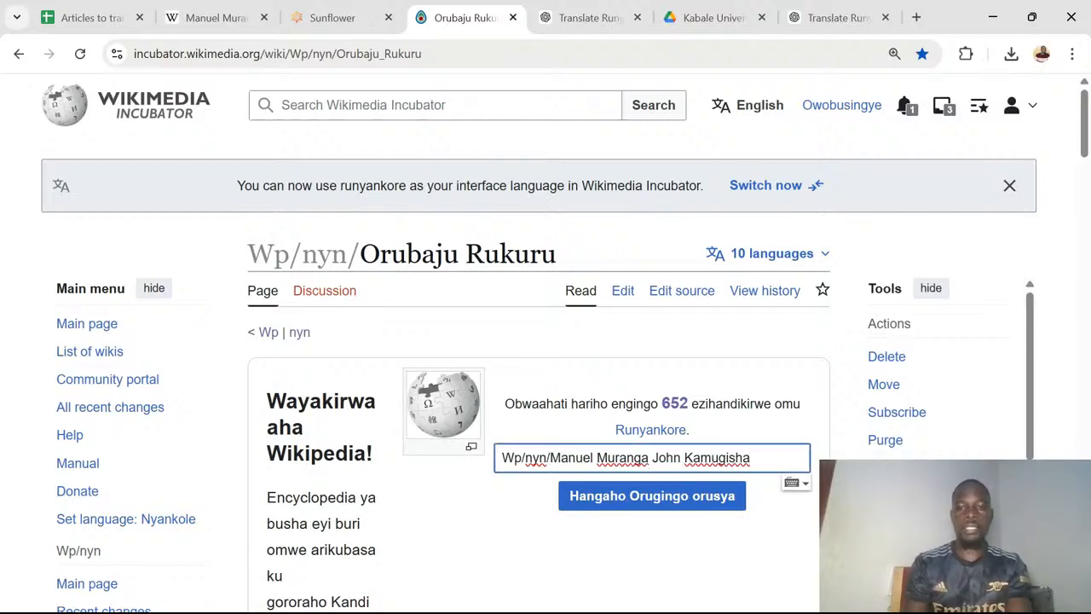
left_click(599, 496)
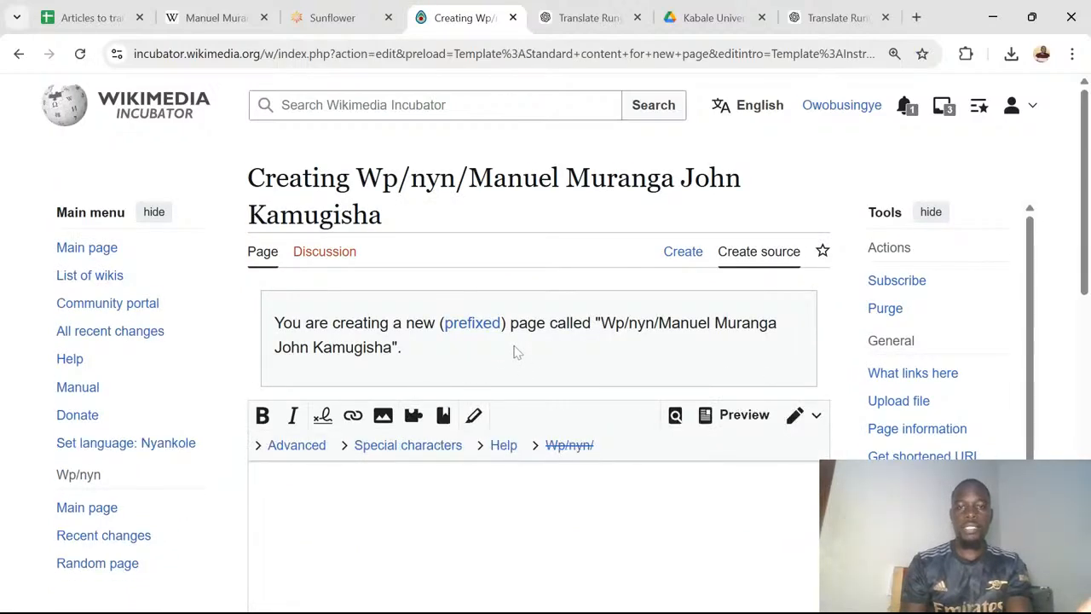
Switch the new page from source editing to visual editing and dismiss the page-creation notice.
scroll(515, 352, "down", 1)
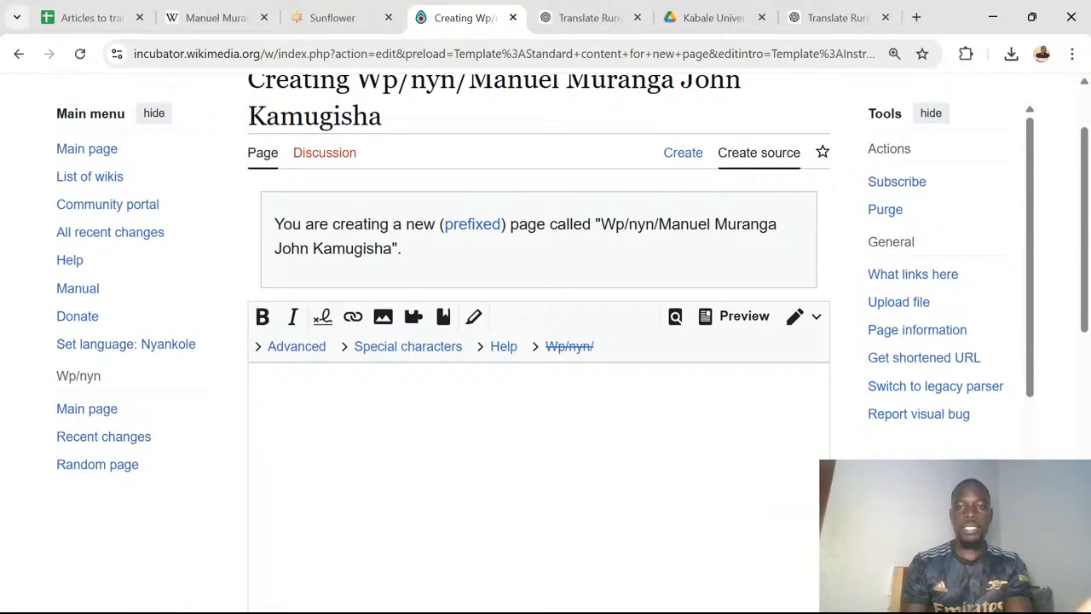
left_click(814, 319)
left_click(823, 356)
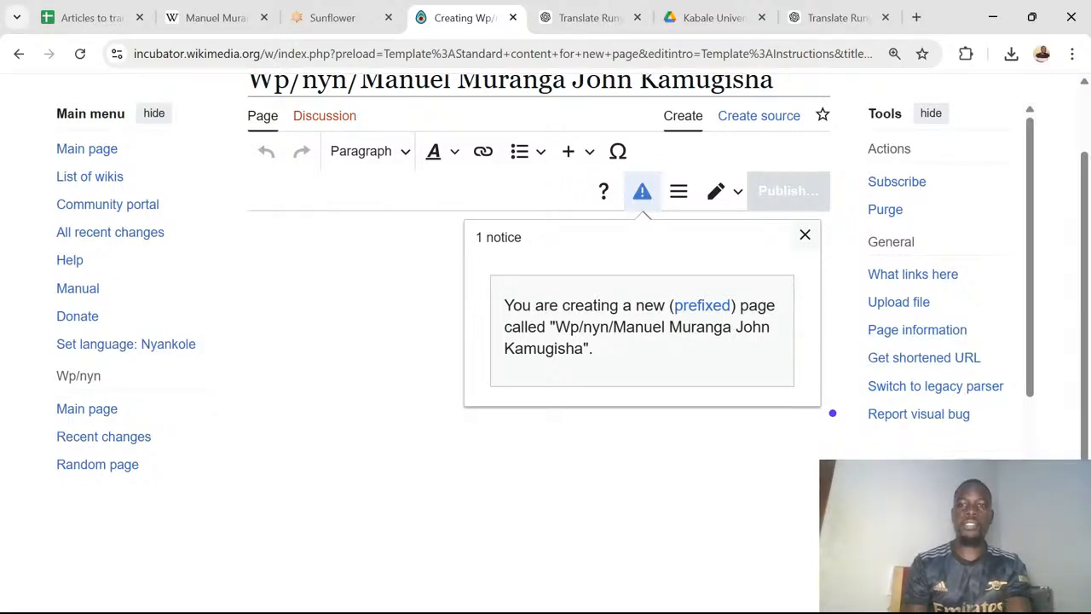
left_click(804, 235)
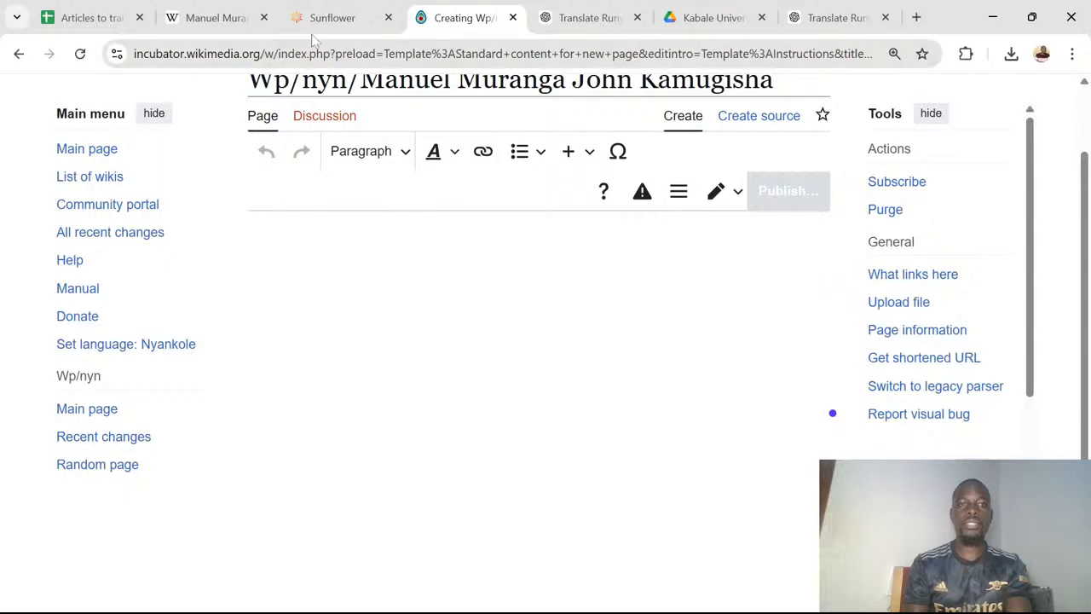
Copy the opening sentence of the English Wikipedia article, without its references, and translate it into Runyankore in Sunflower.
left_click(196, 19)
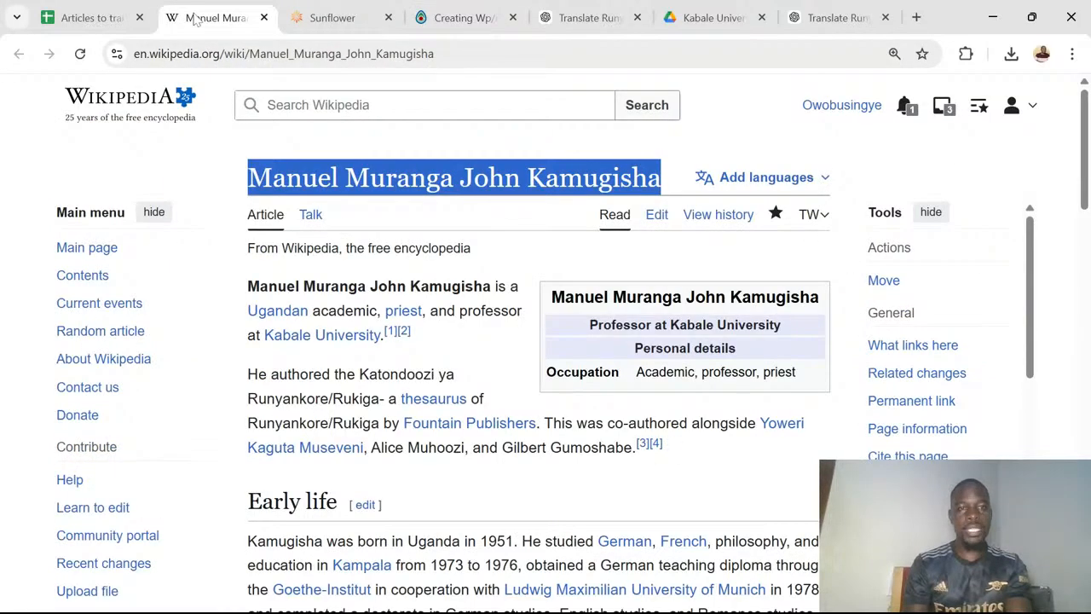
left_click_drag(248, 287, 382, 336)
key("ctrl+c")
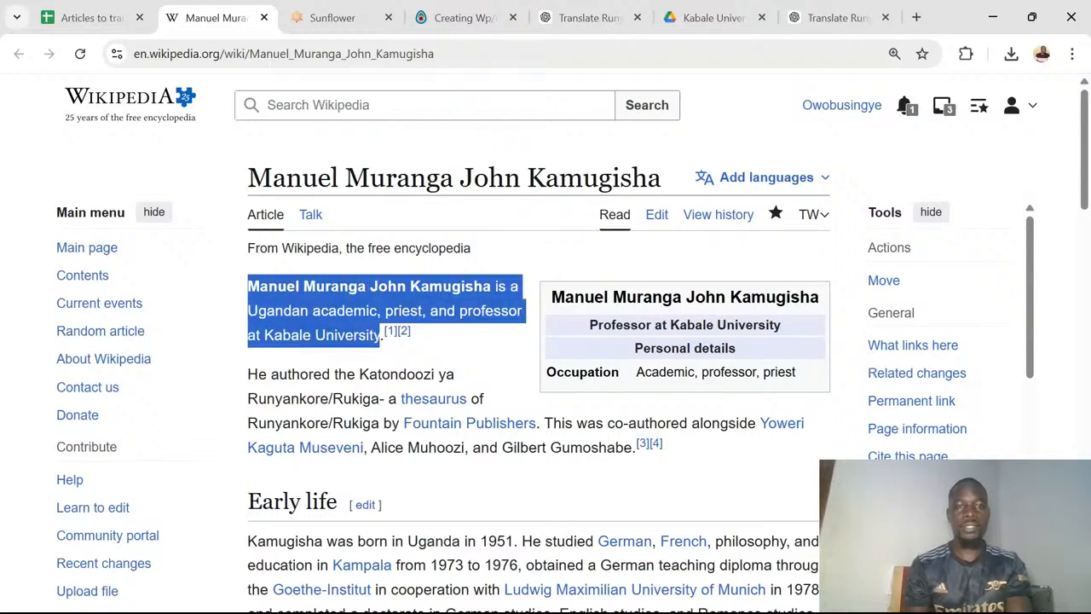
left_click(332, 17)
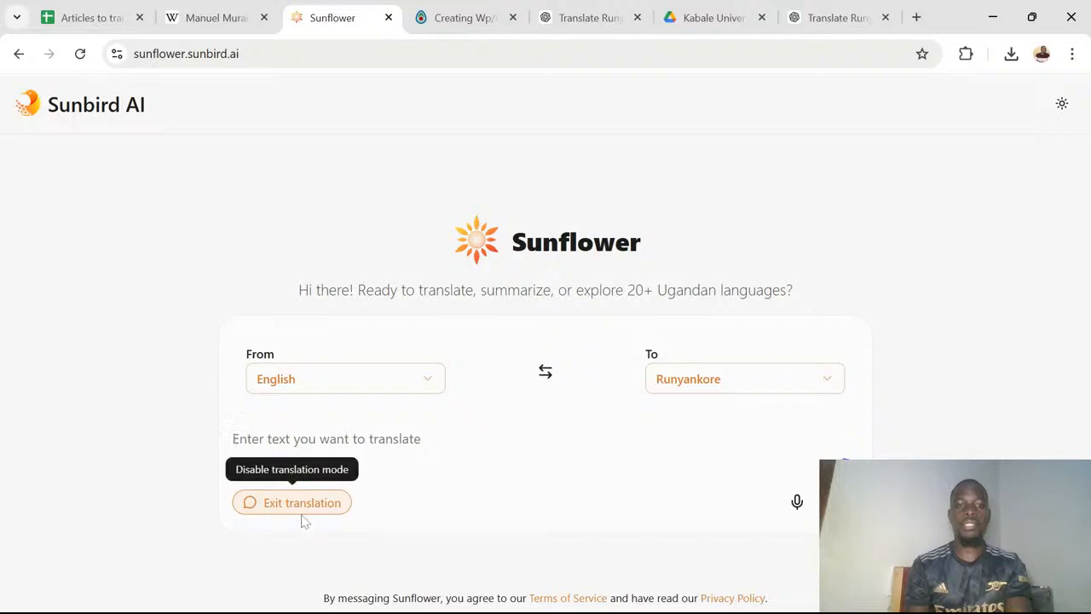
key("ctrl+v")
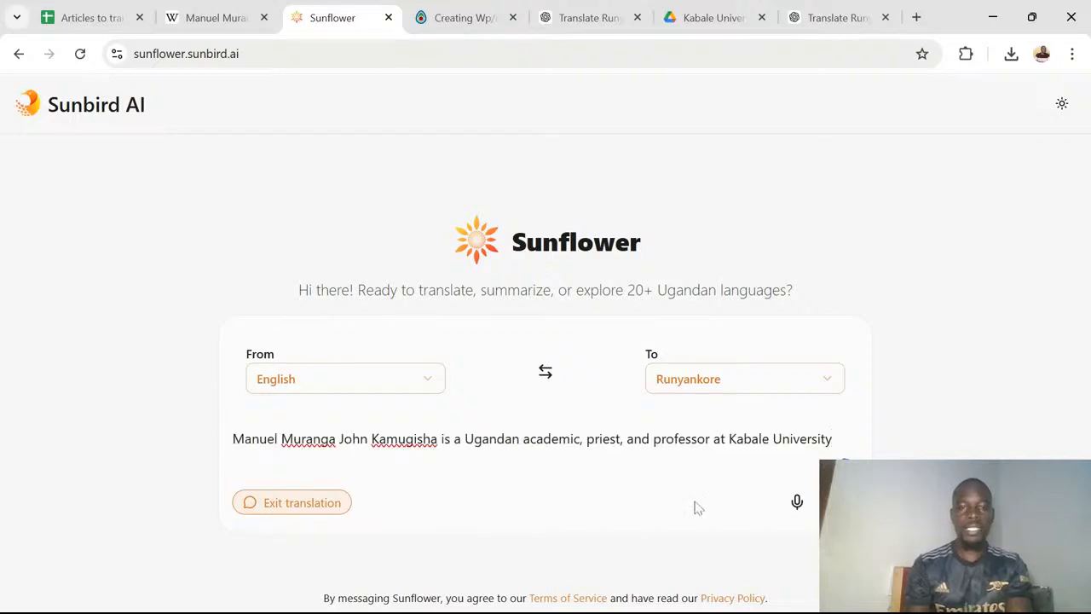
key("Return")
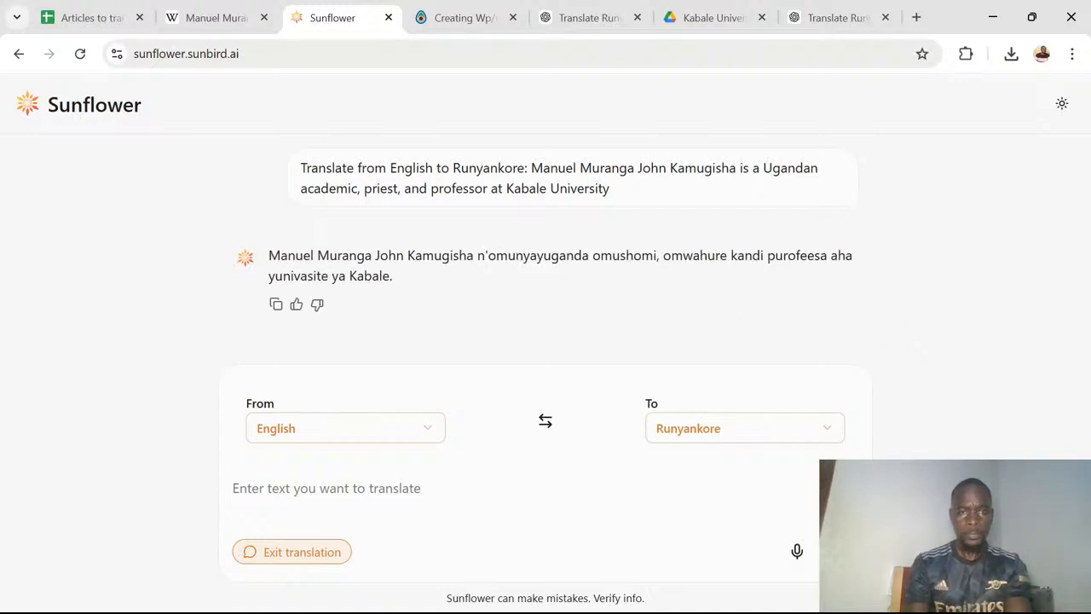
Copy the Runyankore translation of the opening sentence from Sunflower and paste it into the new Incubator page.
left_click_drag(406, 286, 268, 254)
key("ctrl+c")
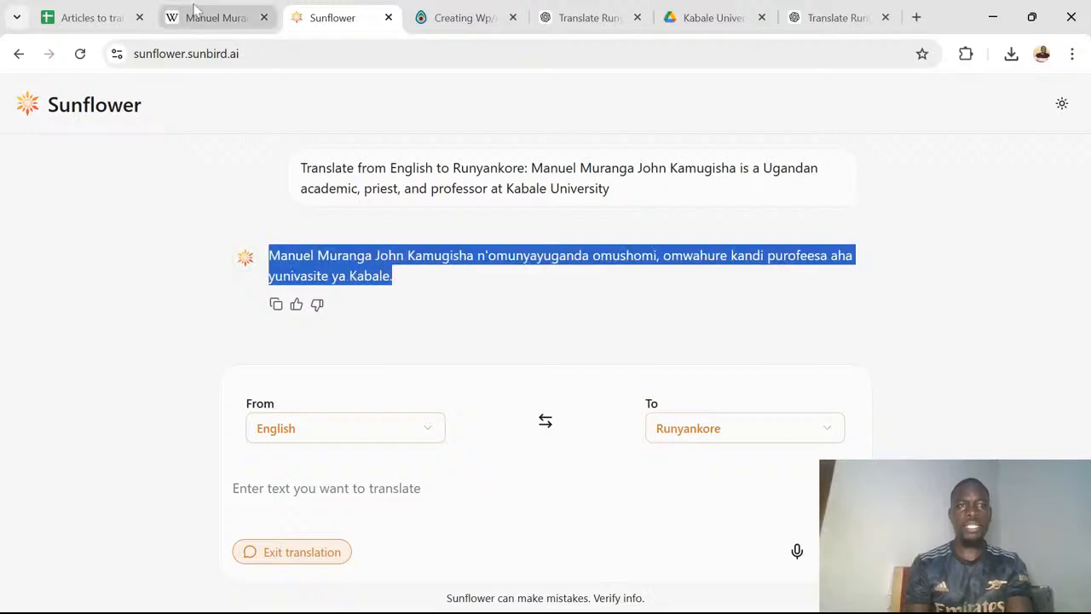
left_click(491, 17)
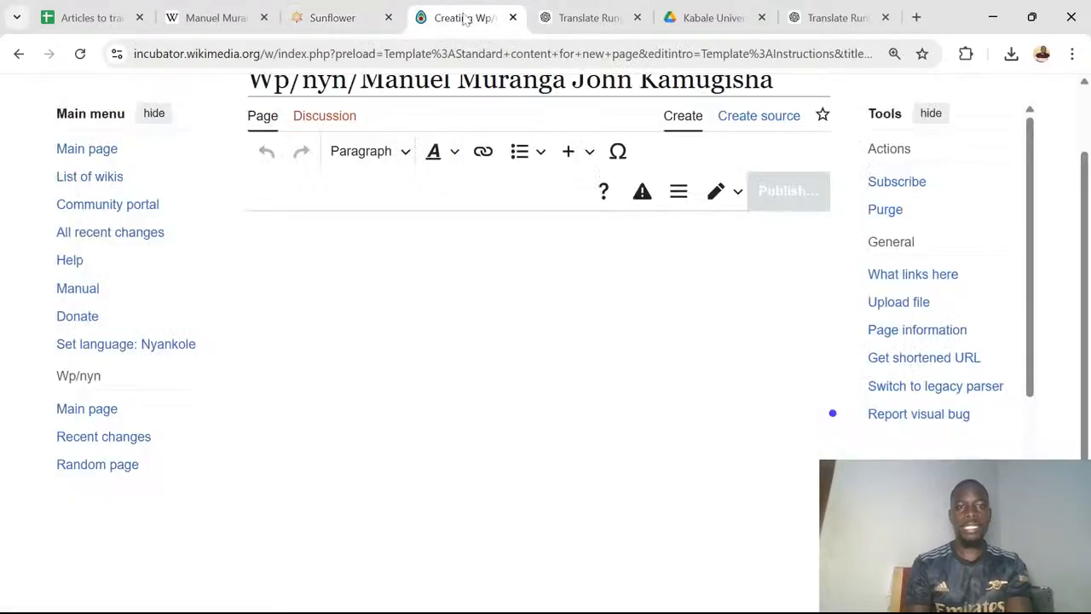
key("ctrl+v")
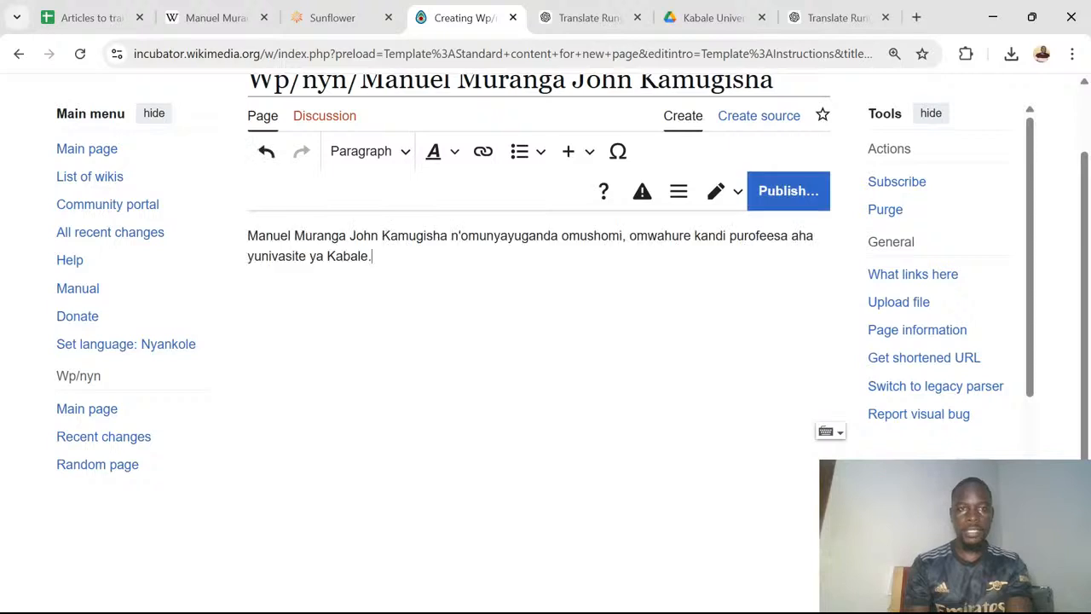
key("shift+Left")
key("shift+Left")
key("shift+Left")
key("shift+Left")
key("shift+Left")
key("shift+Left")
key("shift+Left")
key("shift+Left")
key("shift+Left")
key("shift+Left")
key("shift+Left")
key("shift+Left")
key("shift+Left")
key("shift+Left")
key("shift+Left")
key("shift+Left")
key("shift+Left")
key("shift+Left")
key("shift+Left")
key("shift+Left")
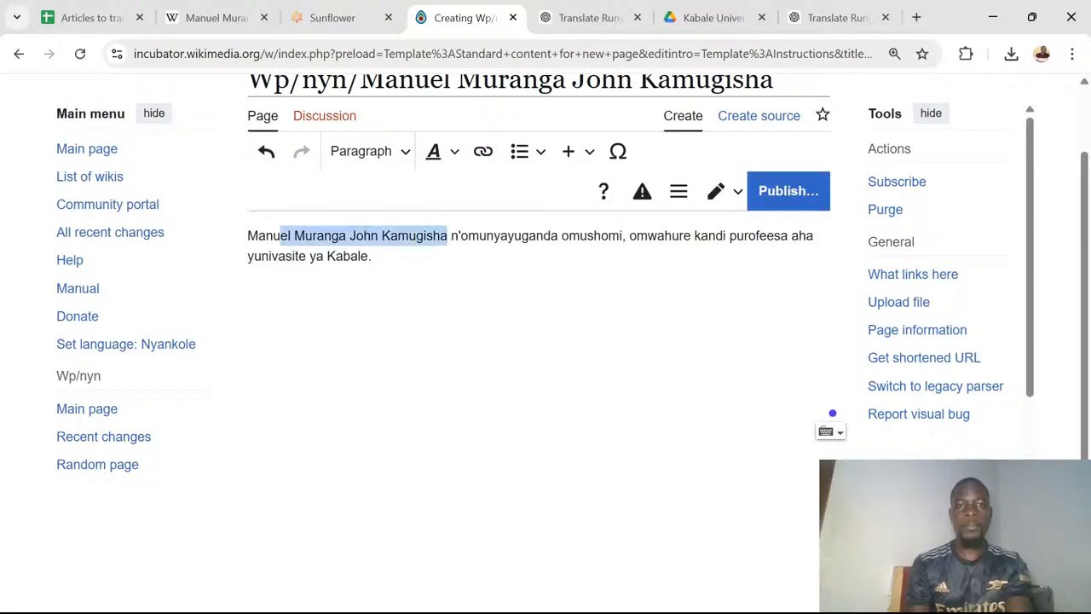
key("ctrl+b")
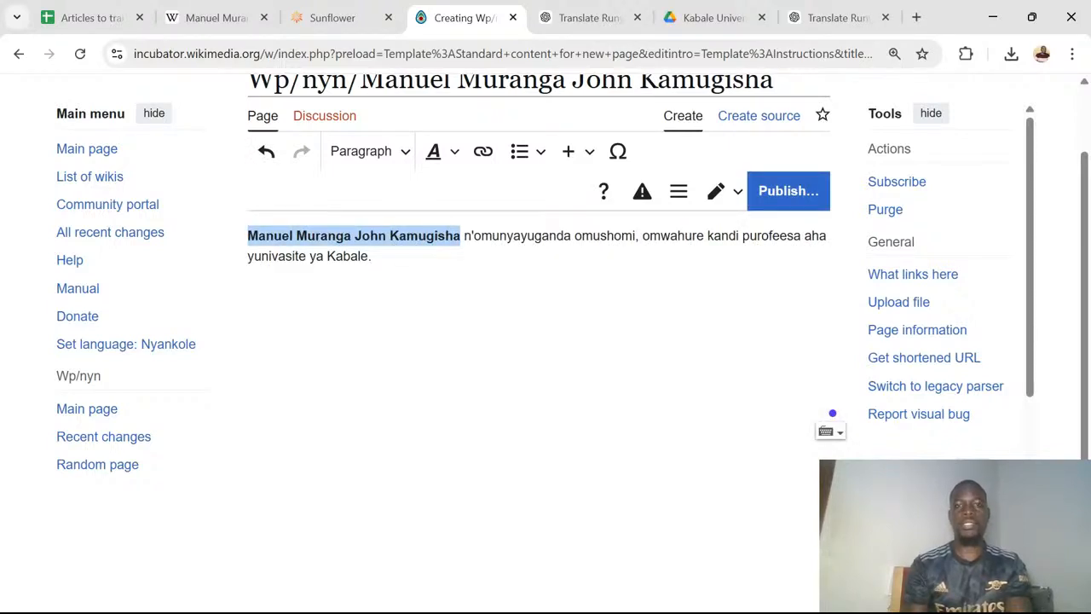
left_click(372, 257)
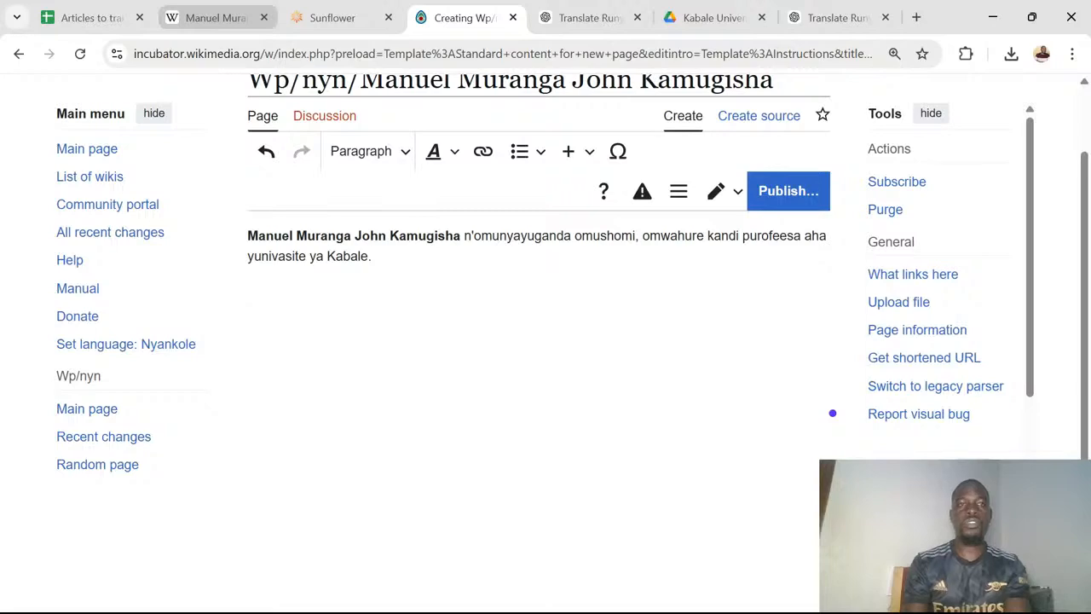
Copy the English article's second paragraph about the Katondoozi thesaurus, without its references, and translate it into Runyankore in Sunflower.
left_click(216, 19)
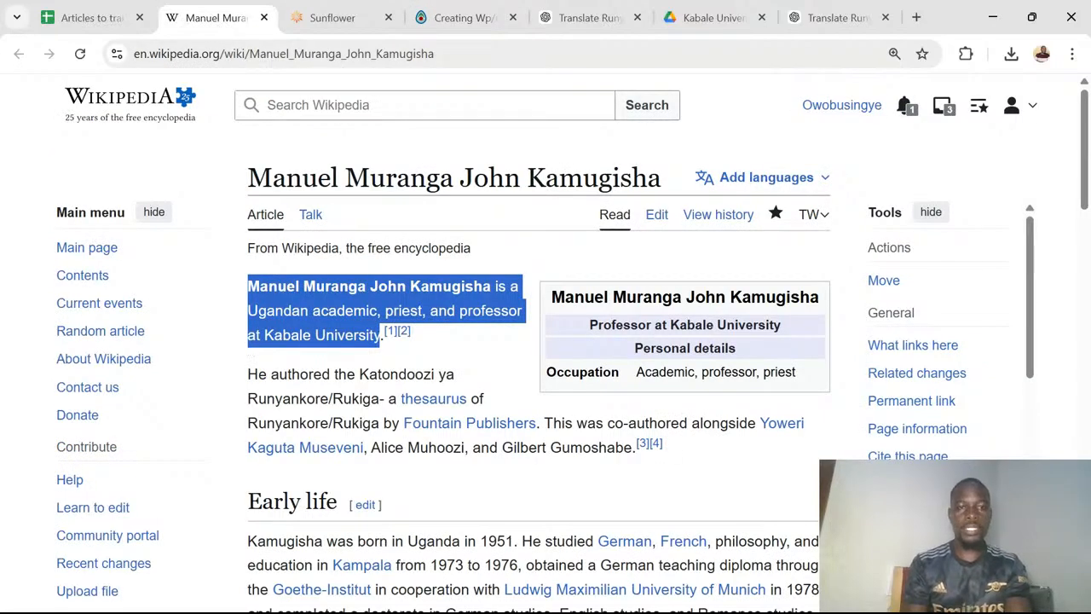
left_click(250, 348)
left_click_drag(248, 375, 637, 448)
key("ctrl+c")
mouse_move(641, 443)
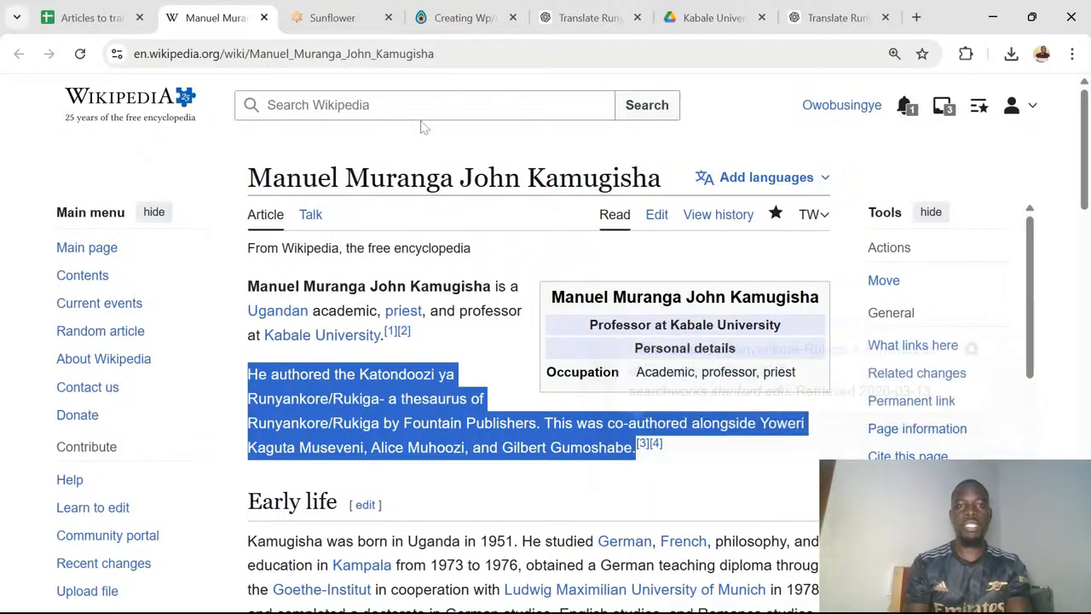
left_click(332, 17)
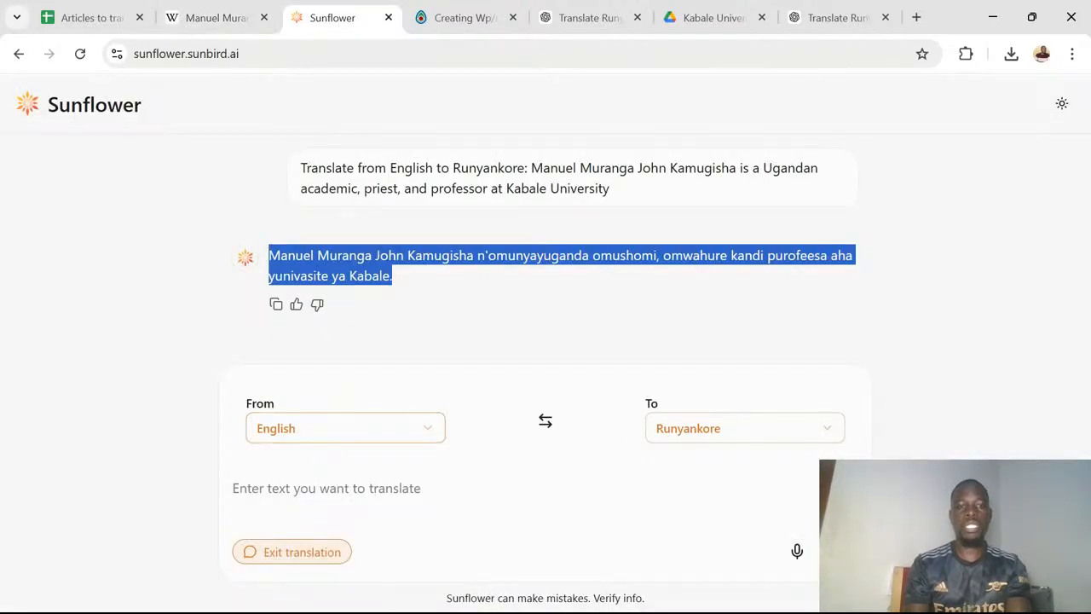
left_click(333, 487)
key("ctrl+v")
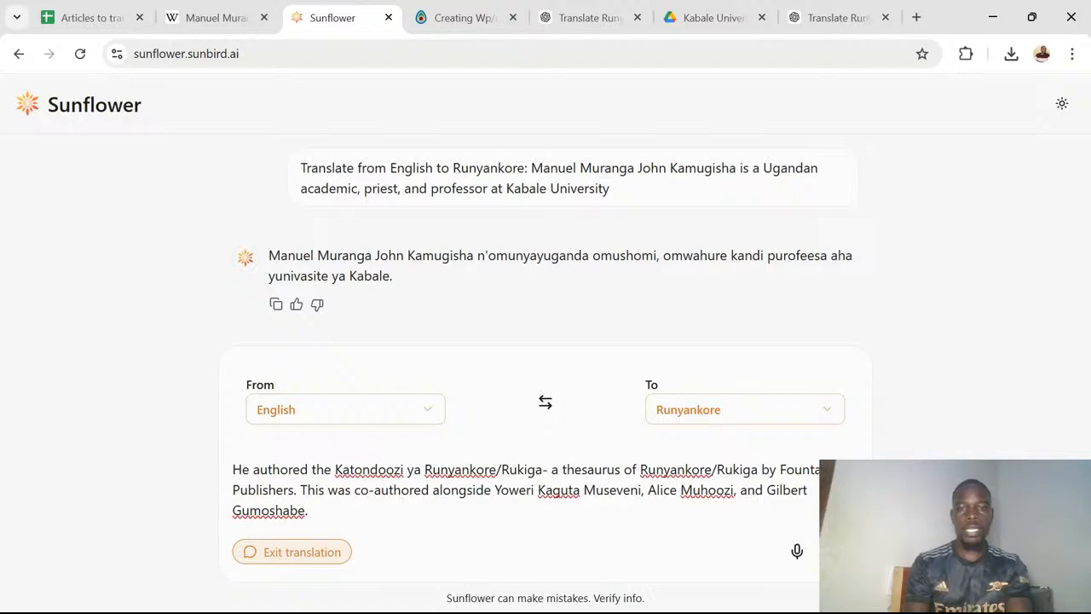
key("Return")
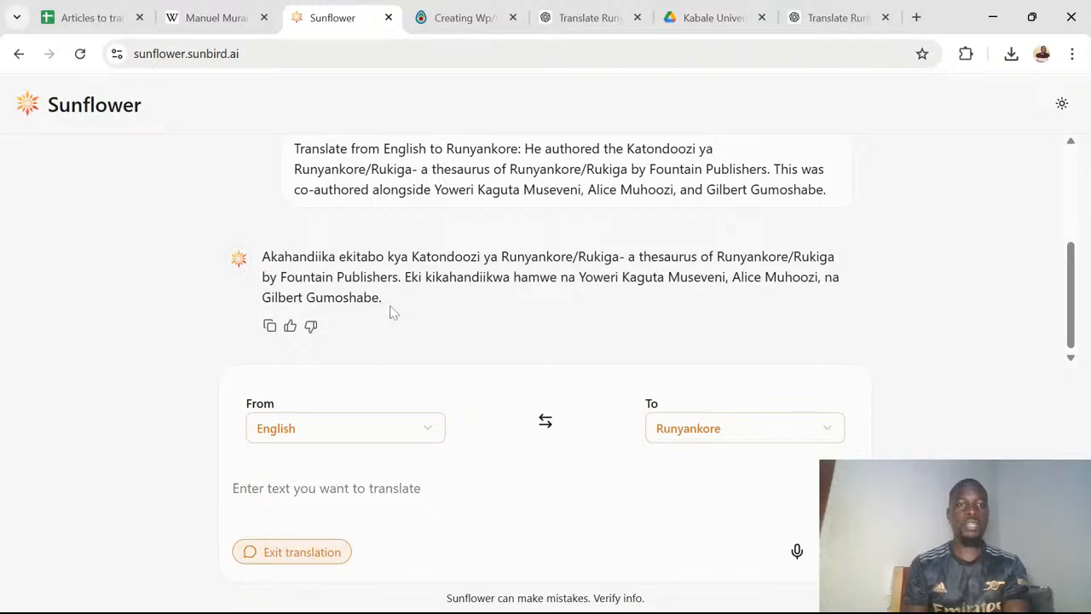
Copy the translated Katondoozi paragraph from Sunflower and paste it below the opening sentence on the Incubator page.
left_click_drag(394, 310, 261, 255)
key("ctrl+c")
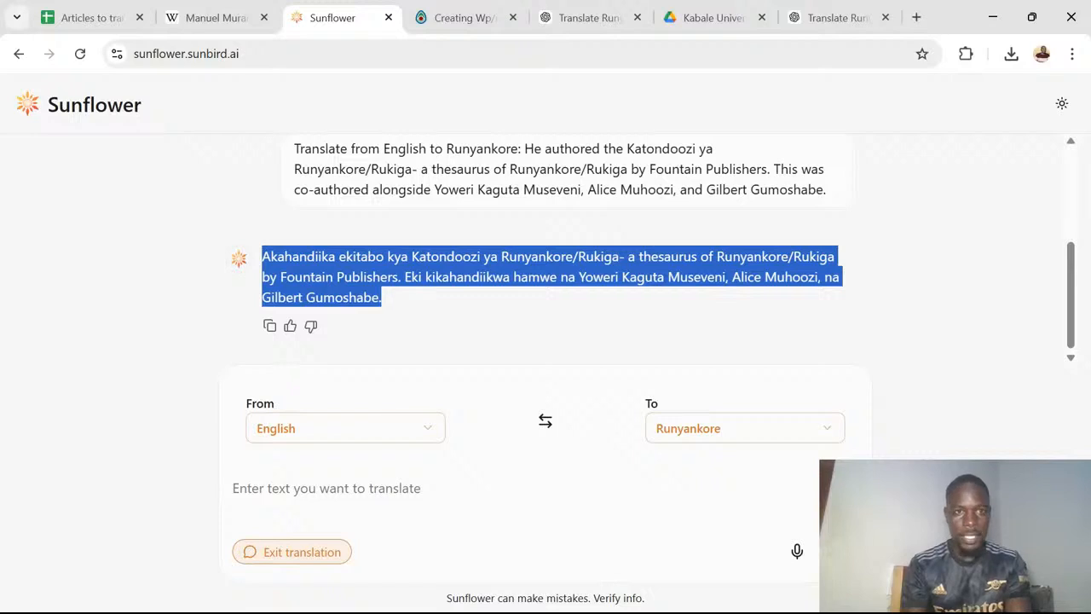
key("alt+Tab")
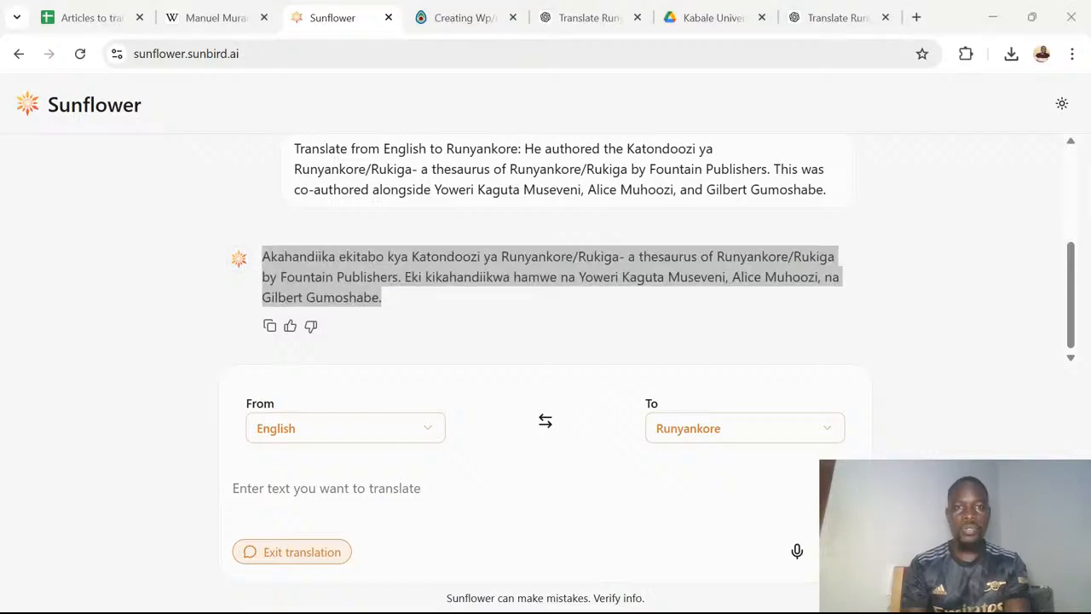
key("alt+Tab")
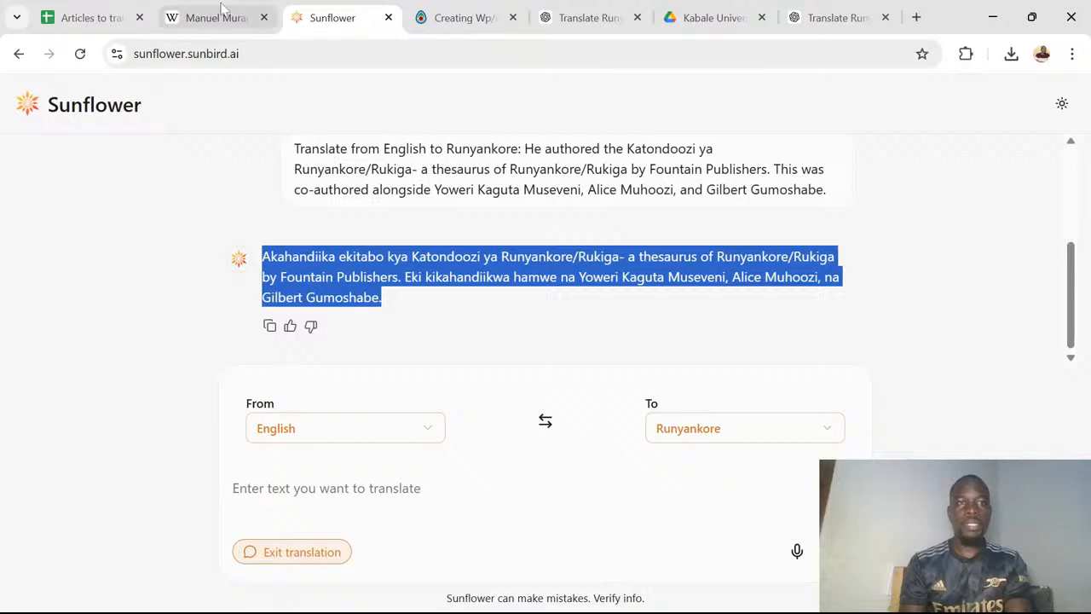
left_click(460, 17)
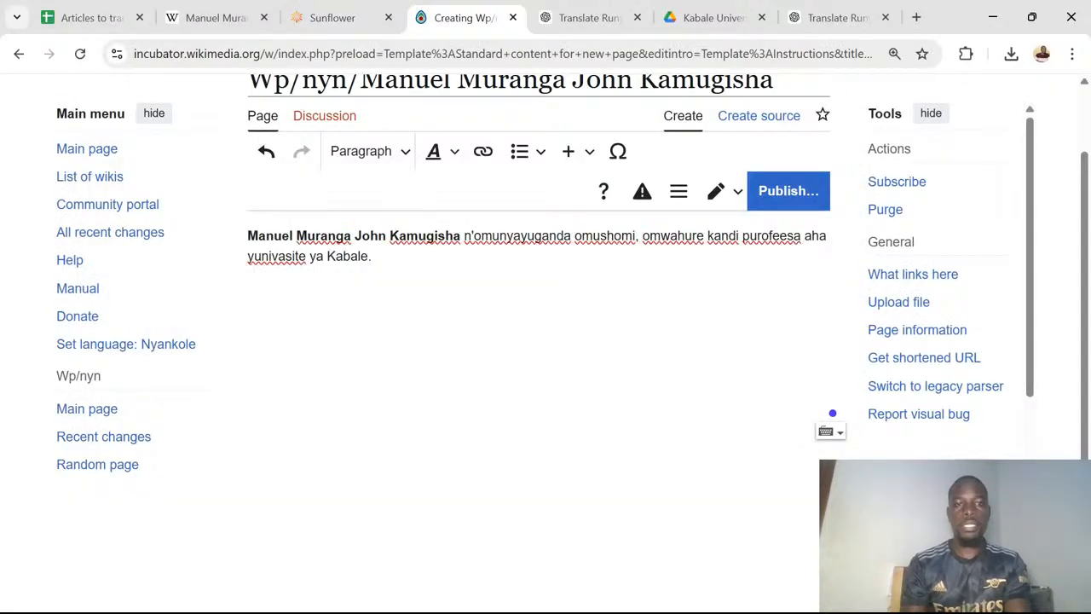
key("ctrl+v")
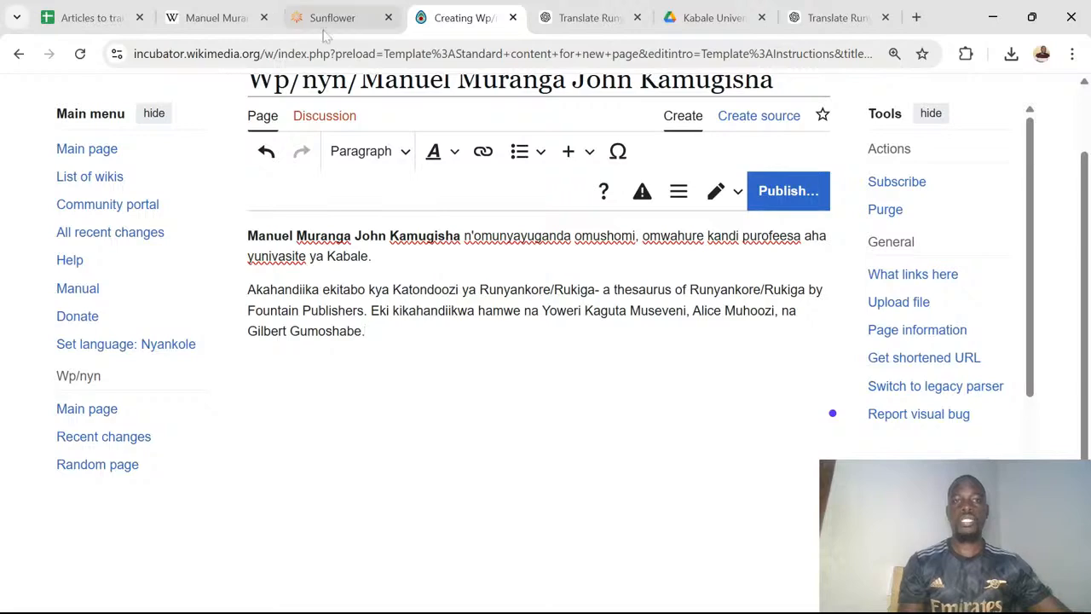
left_click(213, 17)
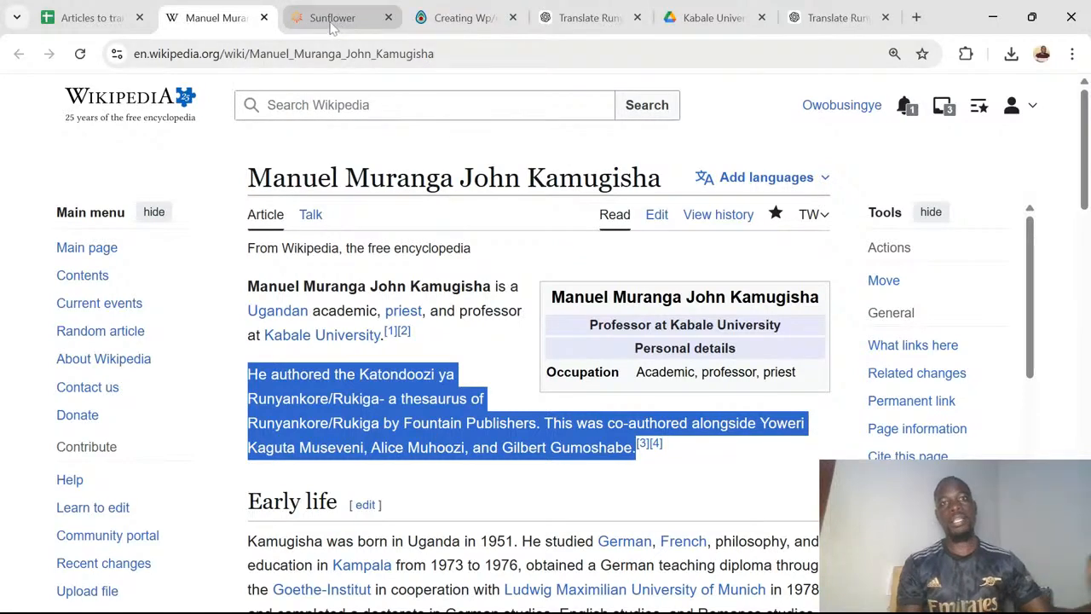
left_click(460, 17)
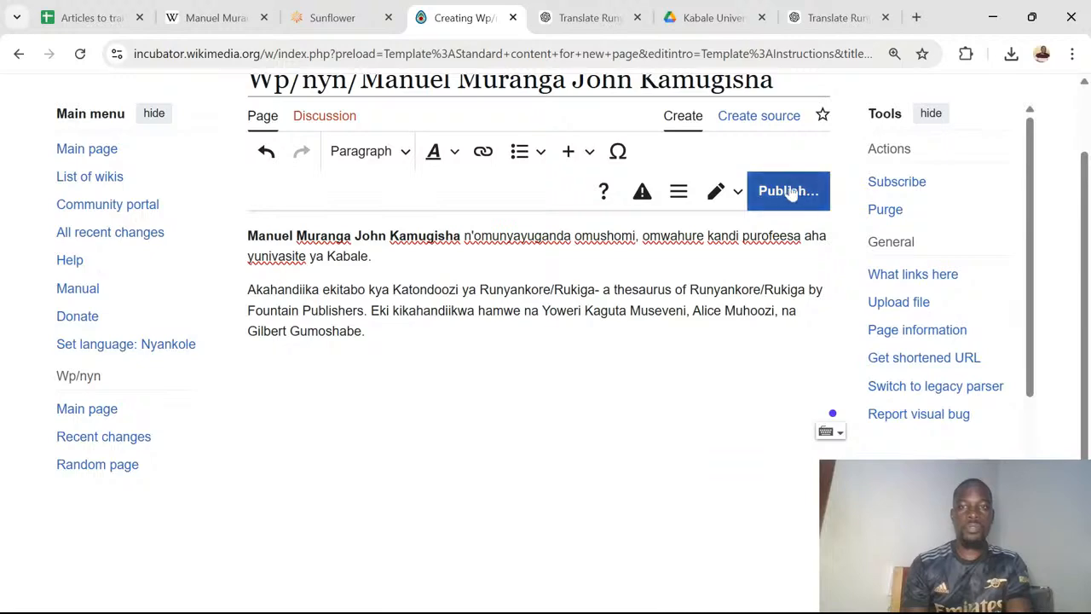
left_click(789, 192)
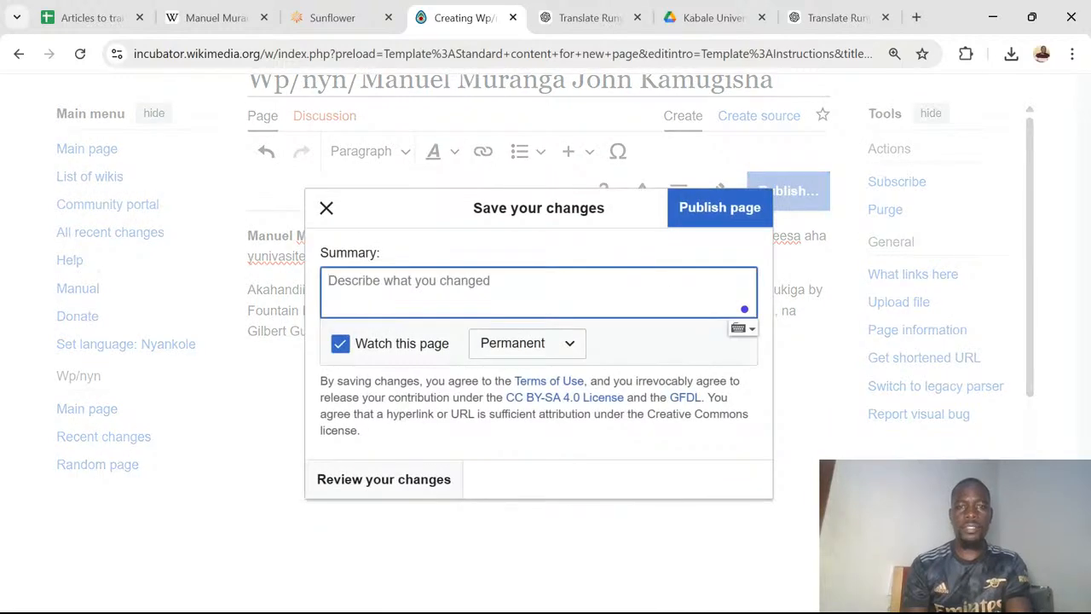
type("Start")
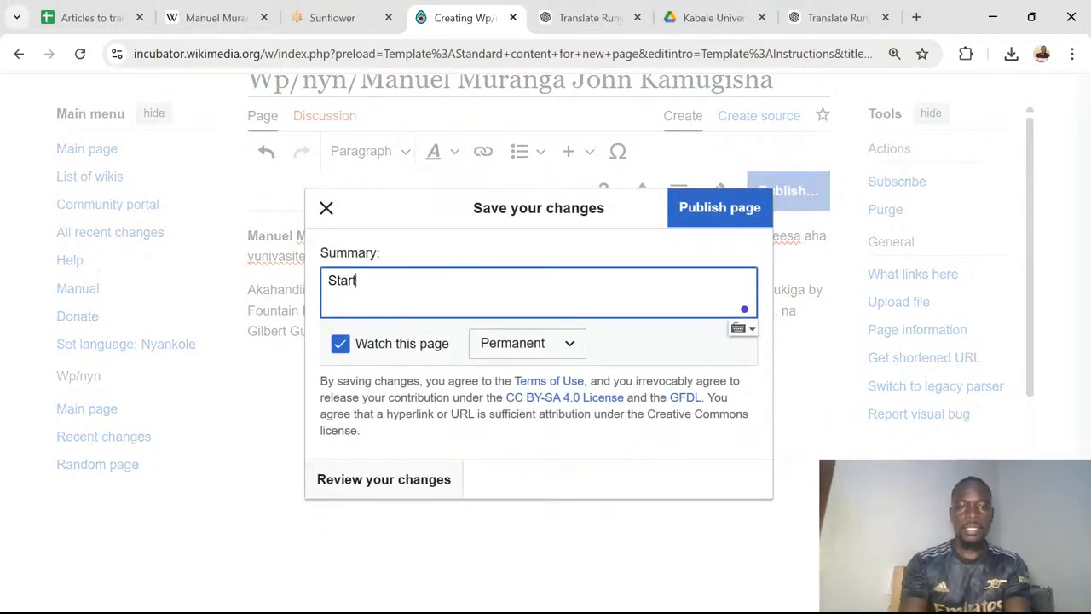
type("ed transl")
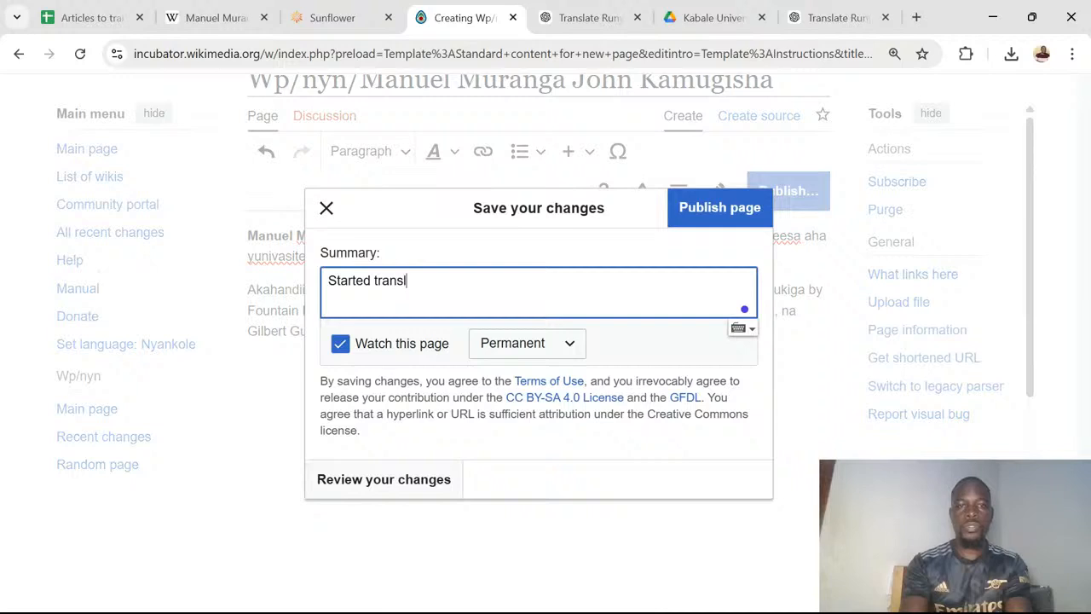
type("ation for M")
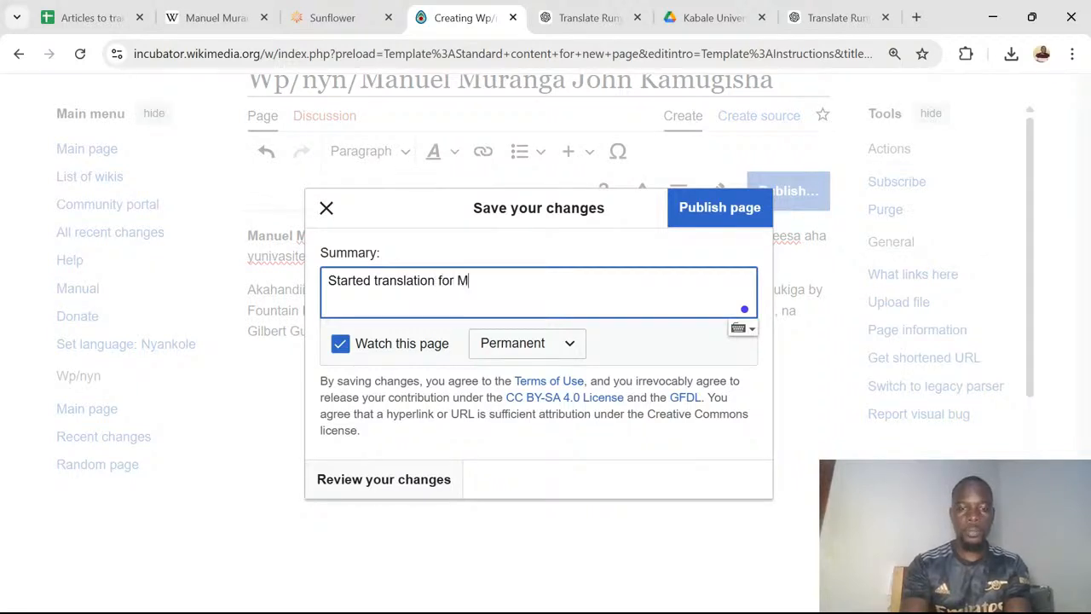
type("anuel Muranga")
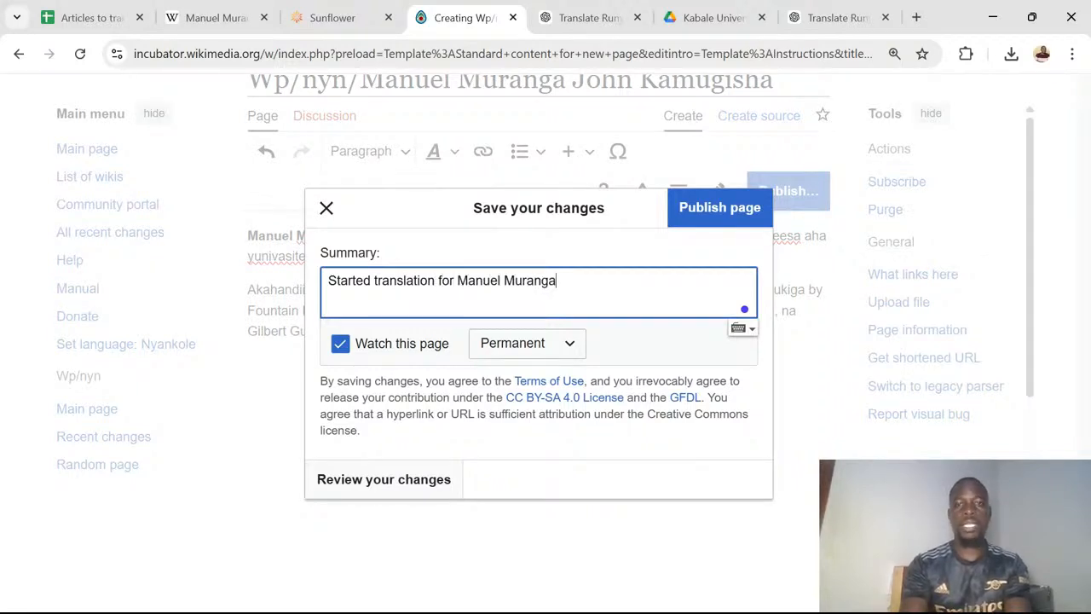
type(" John")
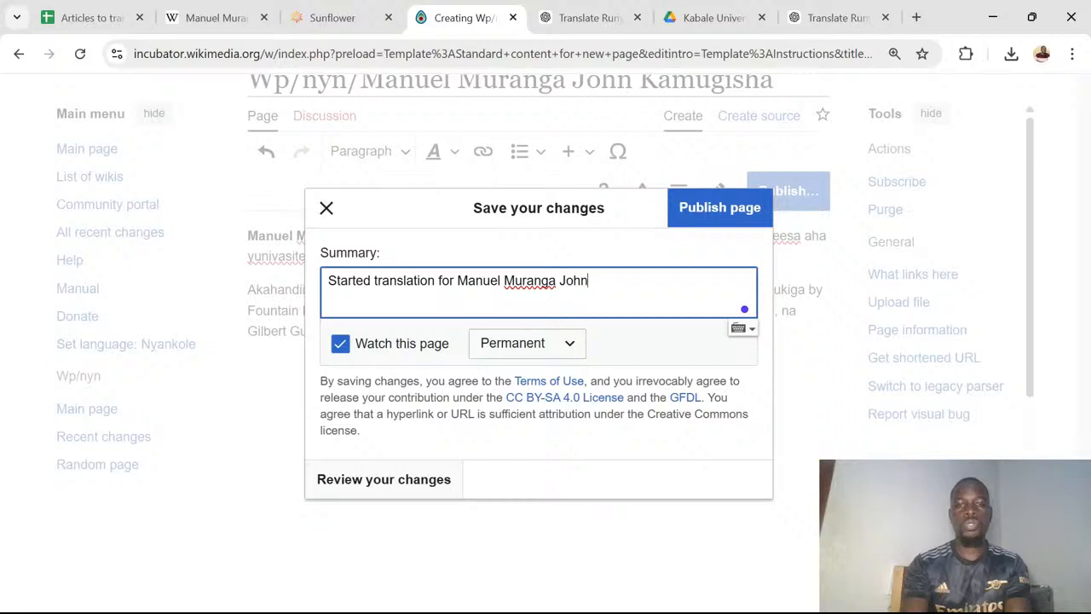
type(" Kamugish")
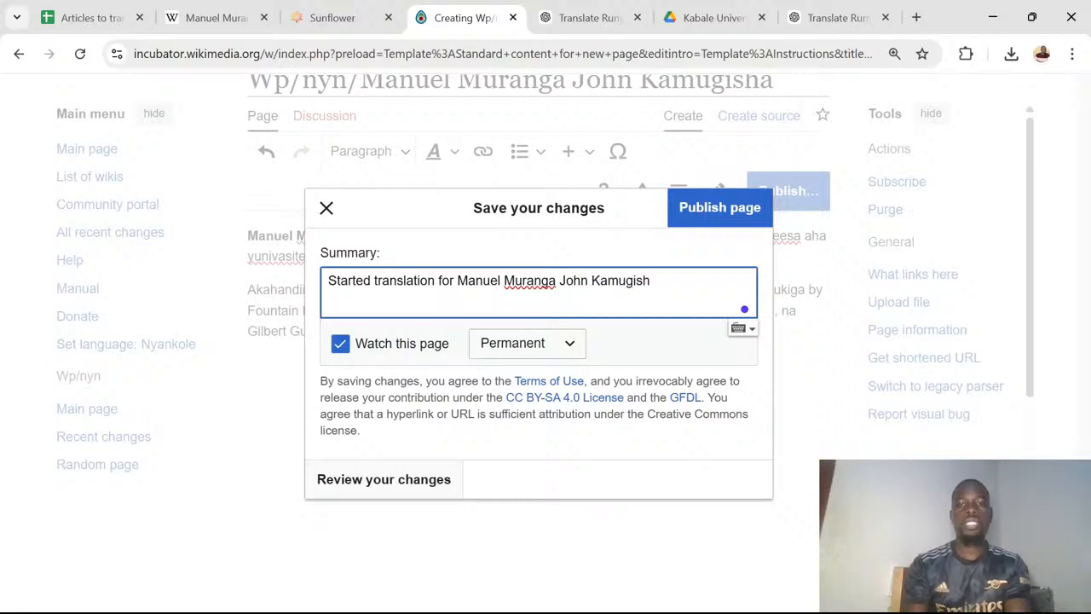
type("a")
left_click(709, 220)
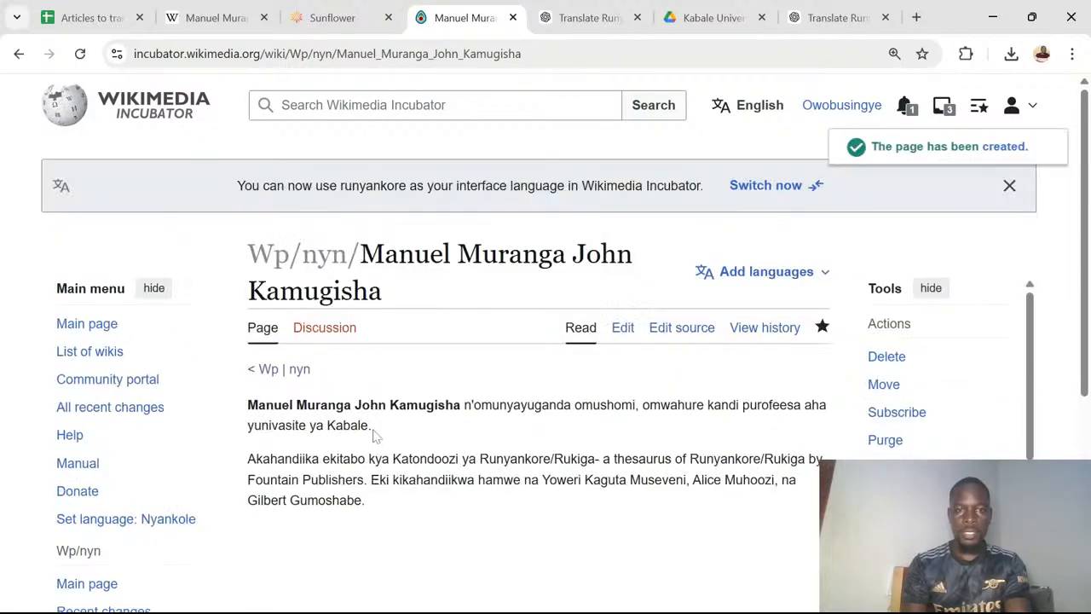
Look over the published Incubator page and reopen it for visual editing.
scroll(393, 439, "down", 1)
scroll(392, 439, "down", 1)
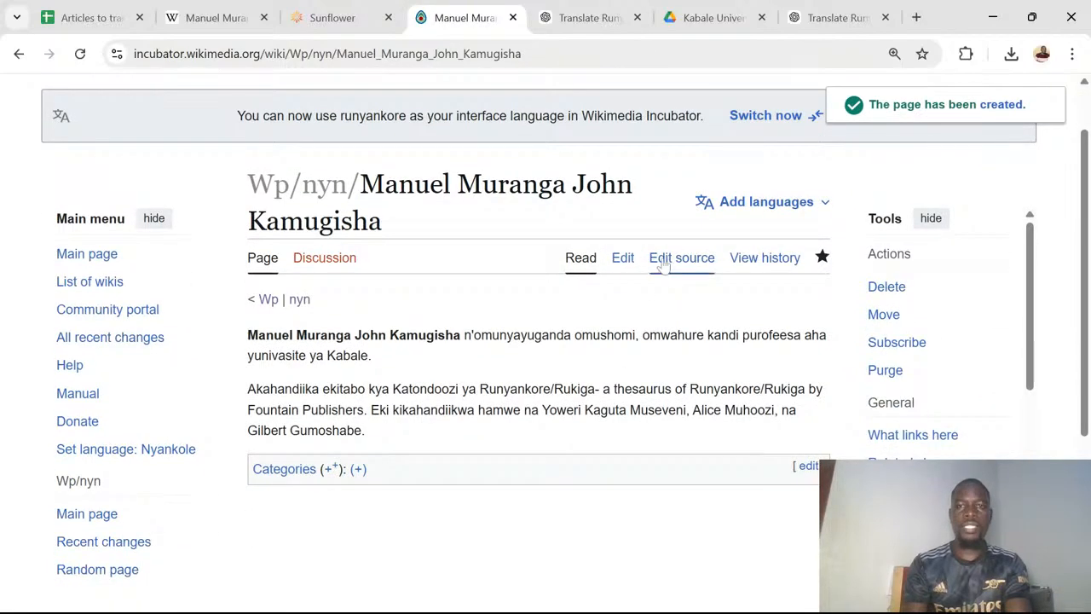
left_click(623, 259)
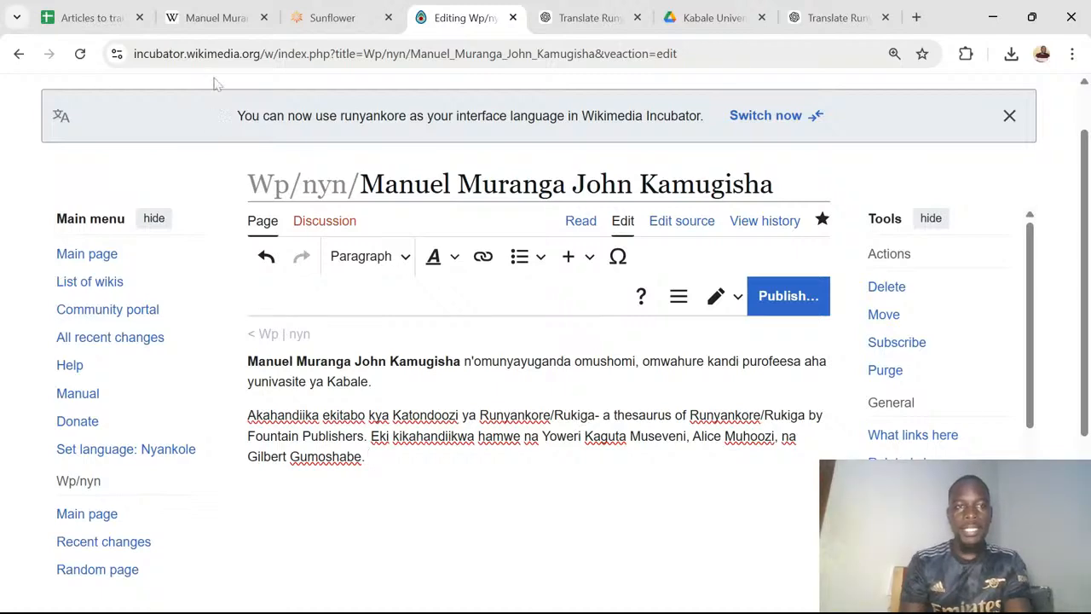
Copy the section heading "Early life" from the English Wikipedia article and translate it into Runyankore in Sunflower.
left_click(208, 24)
scroll(332, 402, "down", 1)
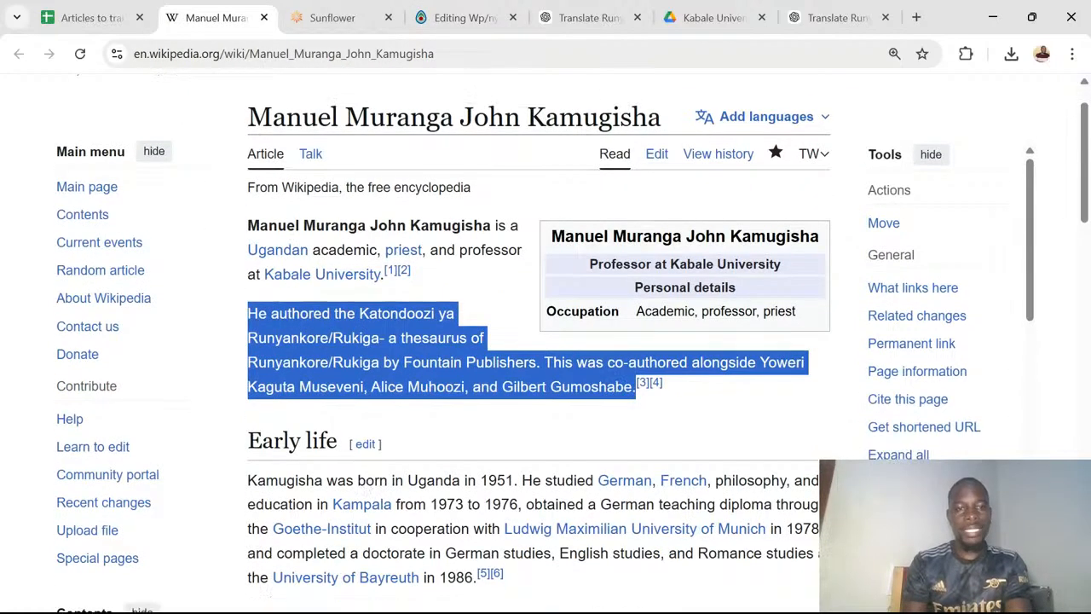
left_click_drag(338, 441, 247, 441)
key("ctrl+c")
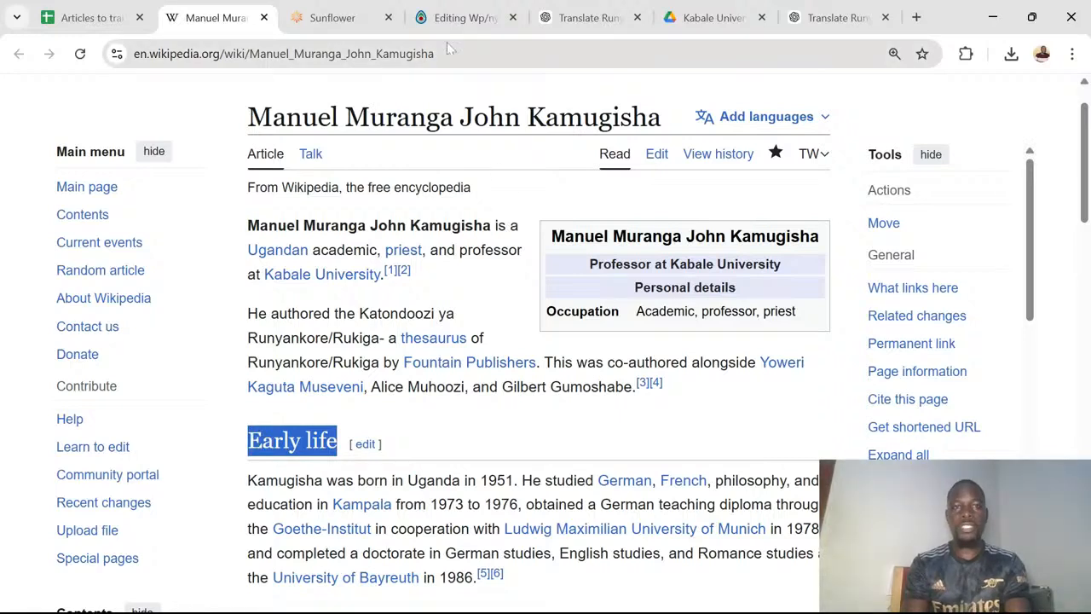
left_click(333, 18)
left_click(327, 488)
key("ctrl+v")
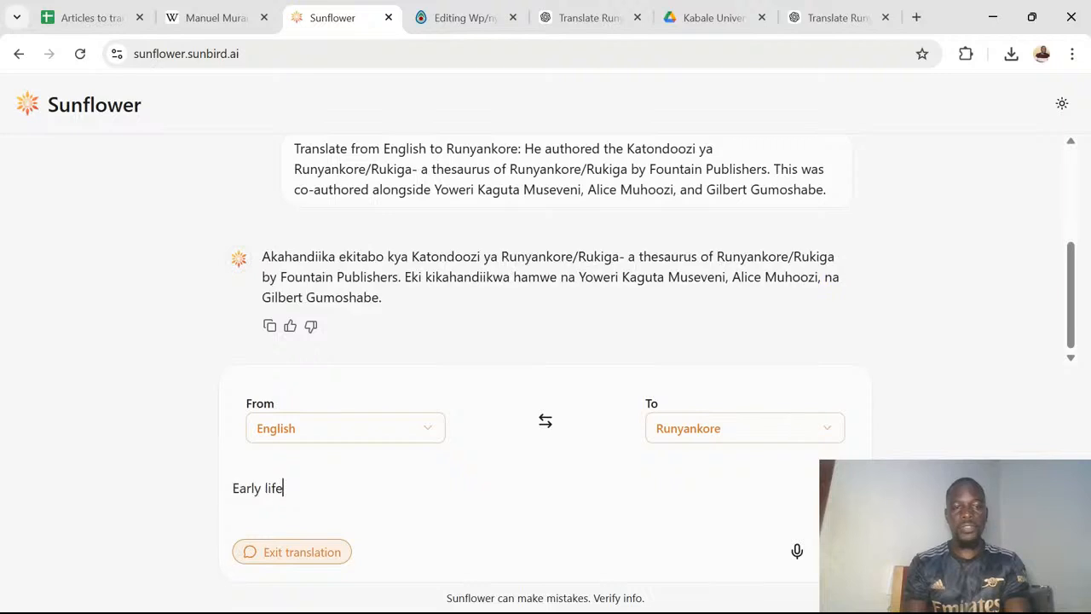
key("Return")
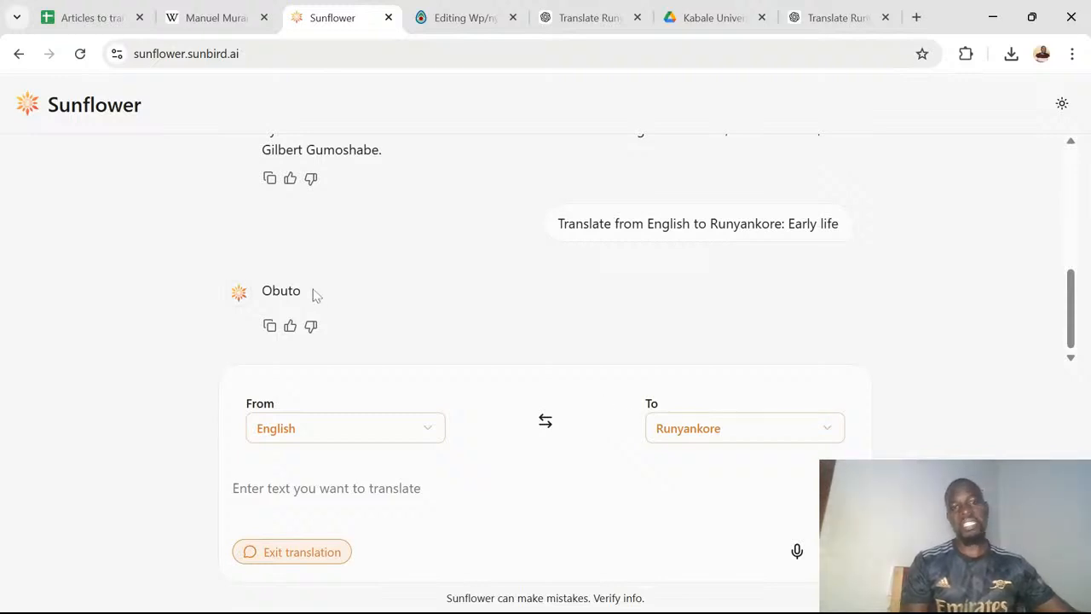
Add the translated section title "Obuto" from Sunflower below the Katondoozi paragraph on the Incubator page and format it as a Heading.
left_click_drag(301, 291, 260, 290)
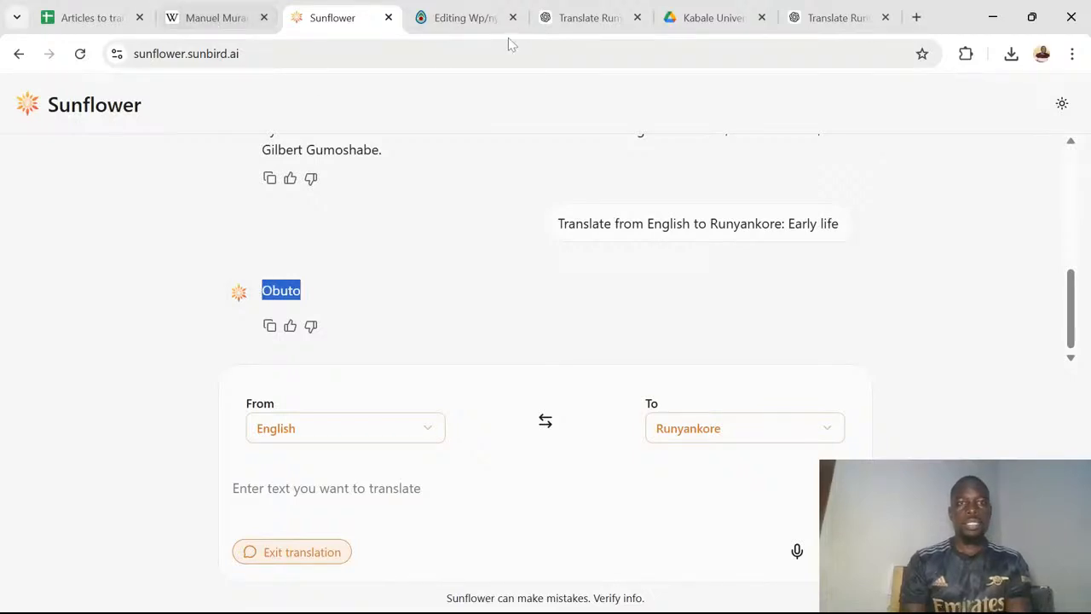
left_click(465, 18)
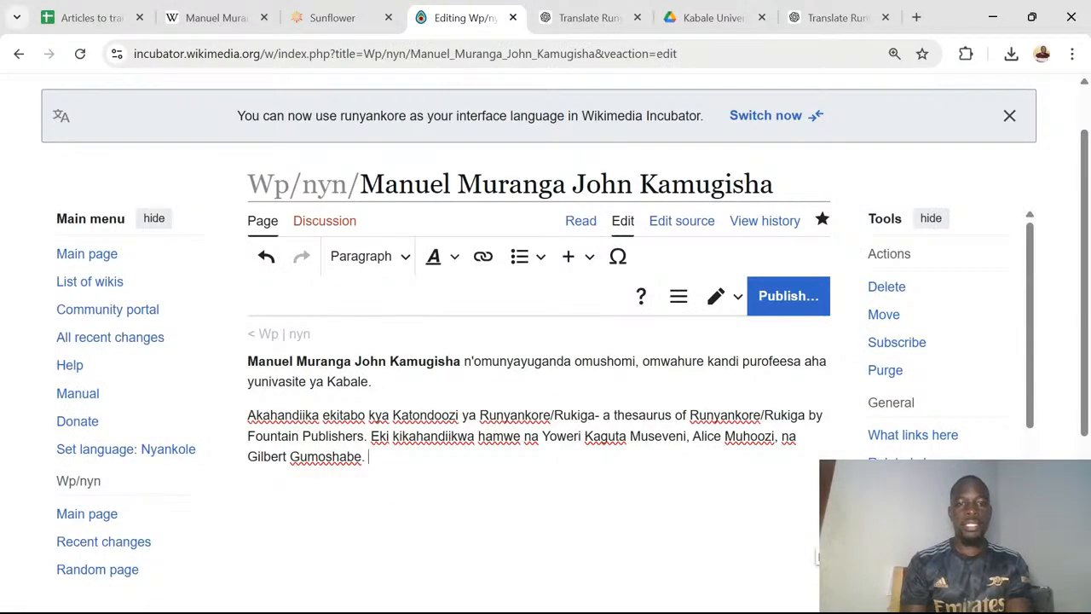
key("Return")
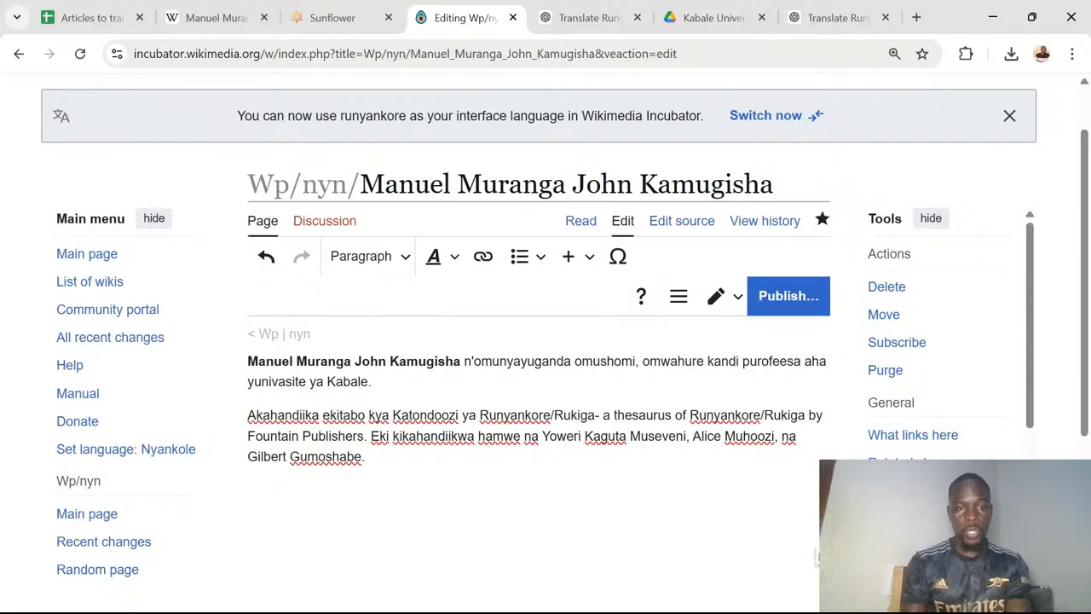
type("Obuto")
key("shift+Home")
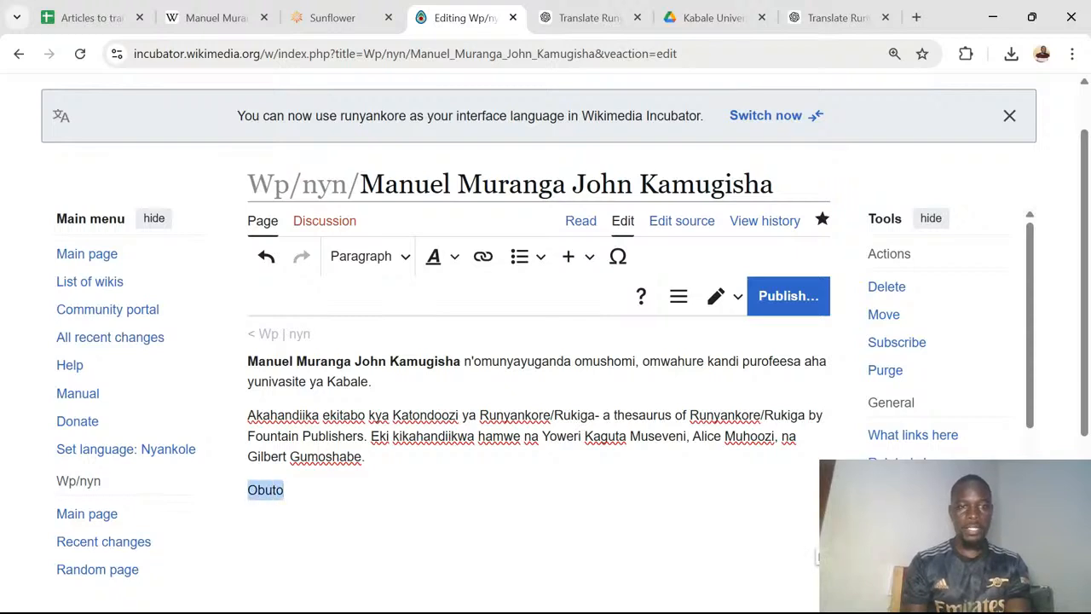
left_click(359, 259)
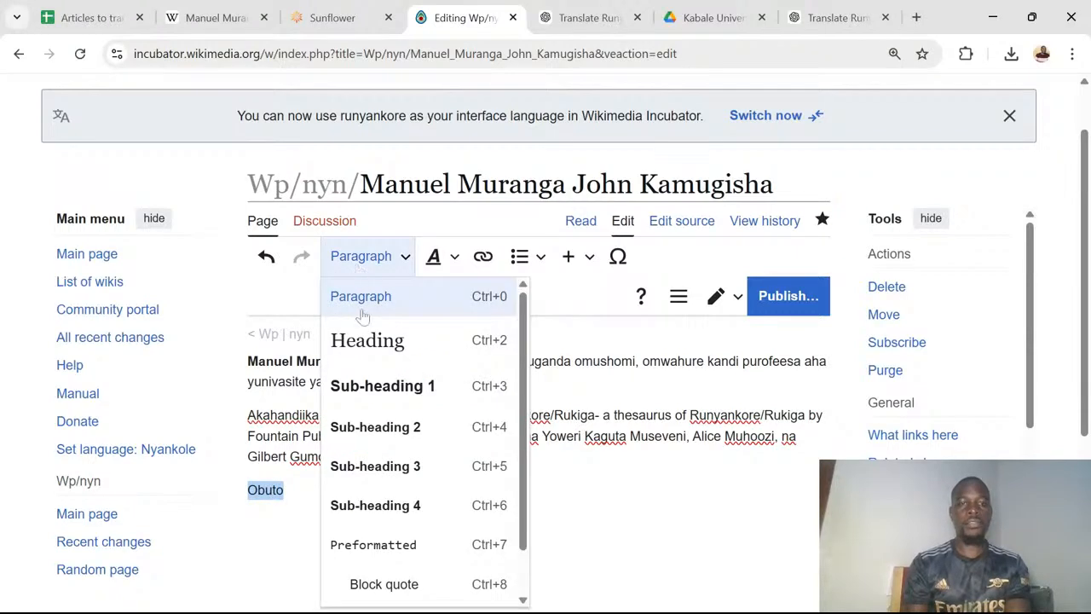
left_click(365, 341)
key("End")
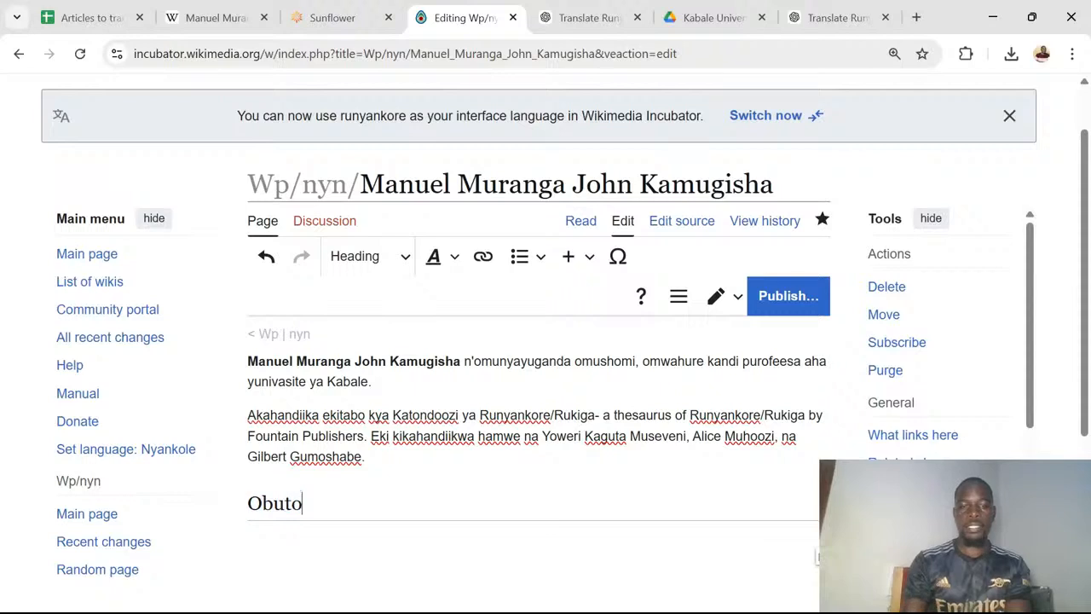
key("Return")
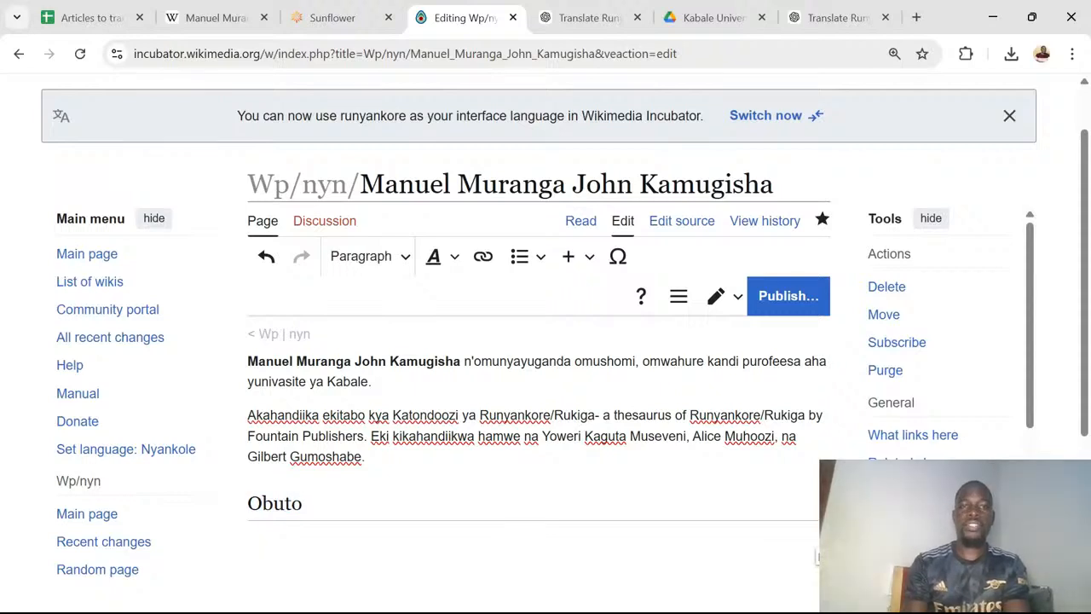
Copy the Early life paragraph from the English Wikipedia article and translate it into Runyankore in Sunflower.
left_click(330, 18)
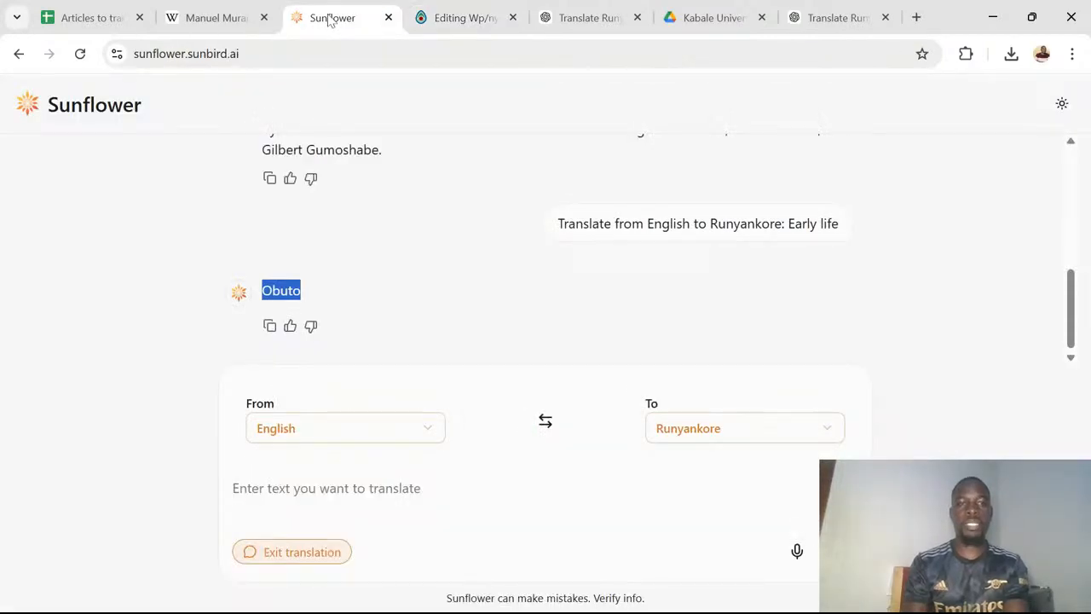
left_click(210, 23)
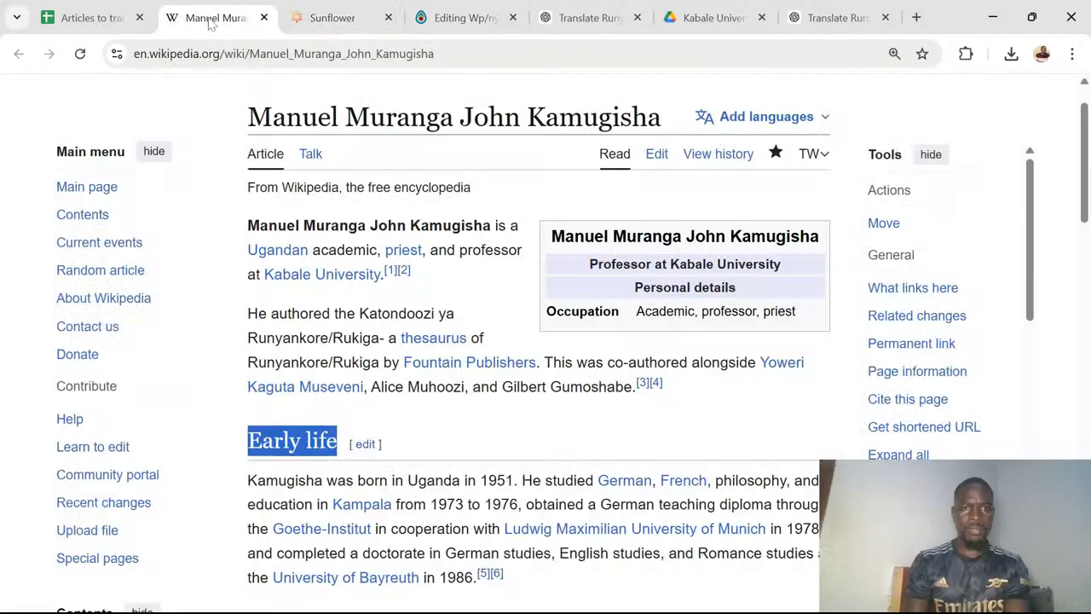
scroll(545, 341, "down", 2)
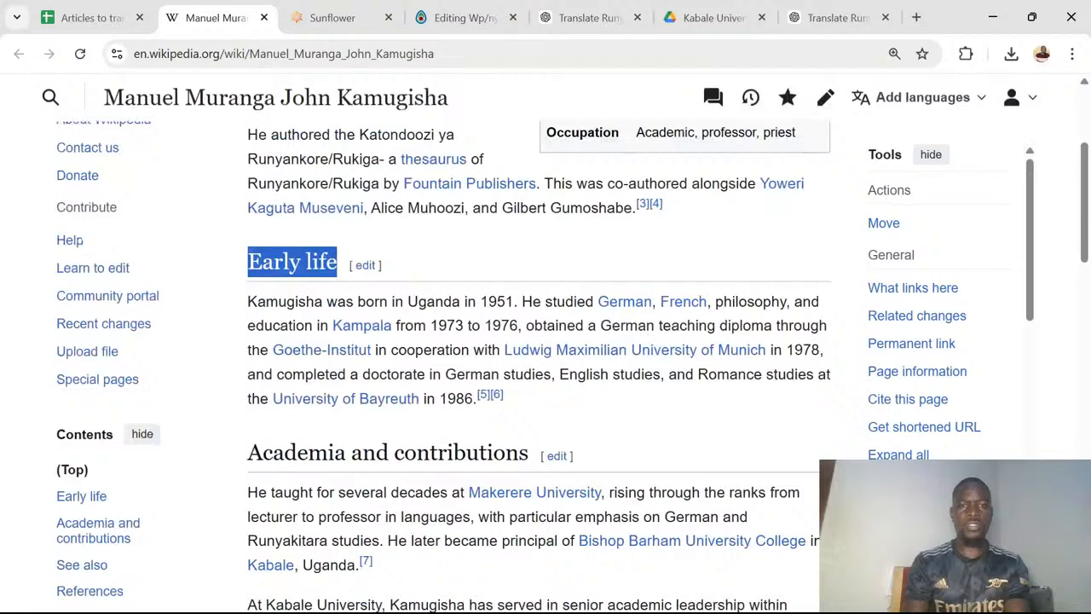
left_click_drag(474, 398, 247, 303)
key("ctrl+c")
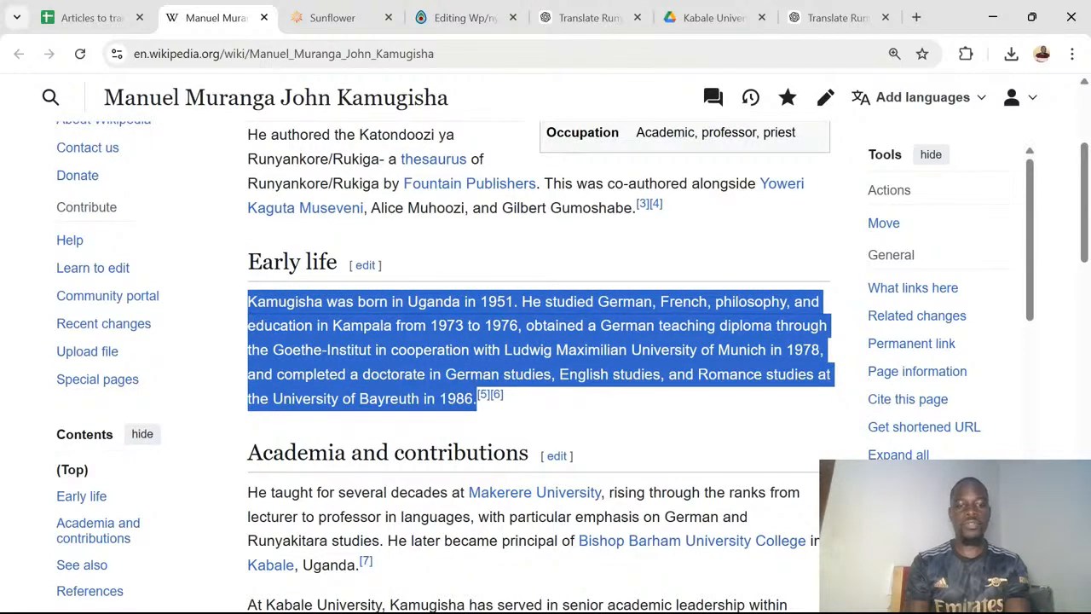
left_click(331, 18)
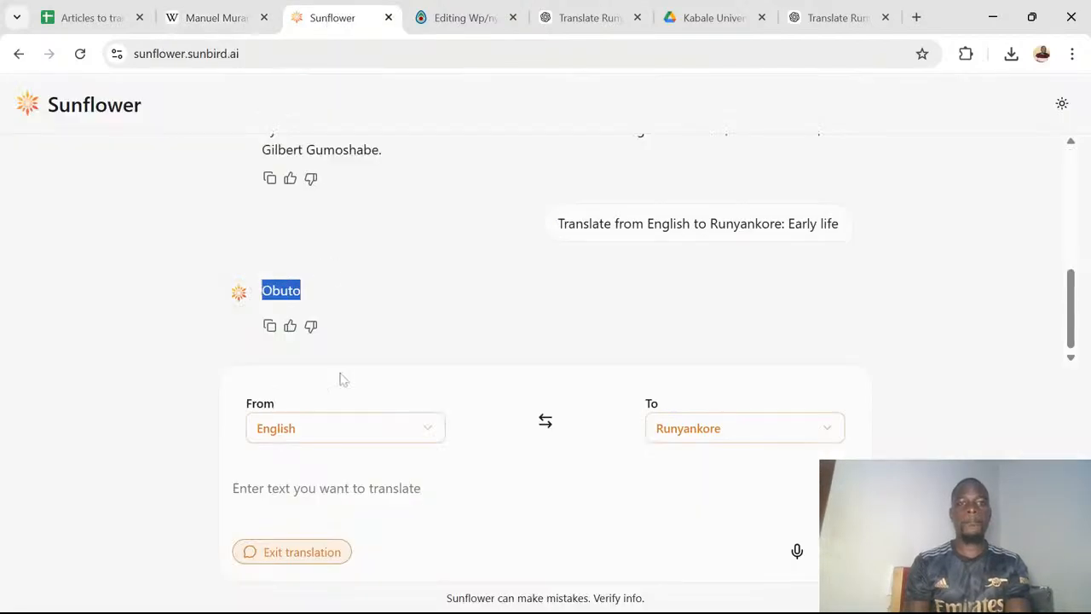
left_click(327, 489)
key("ctrl+v")
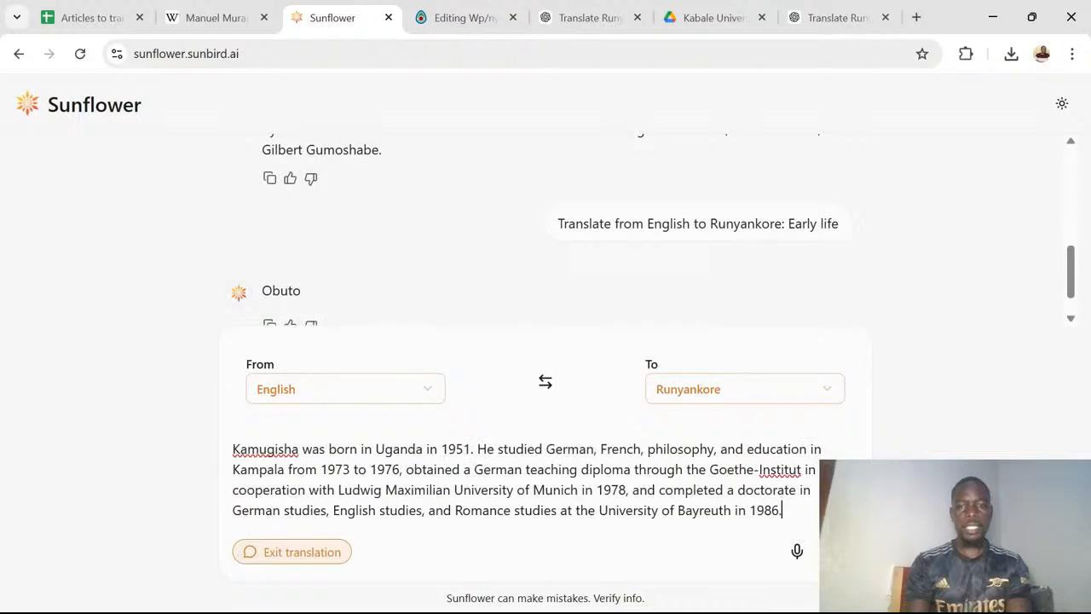
key("Return")
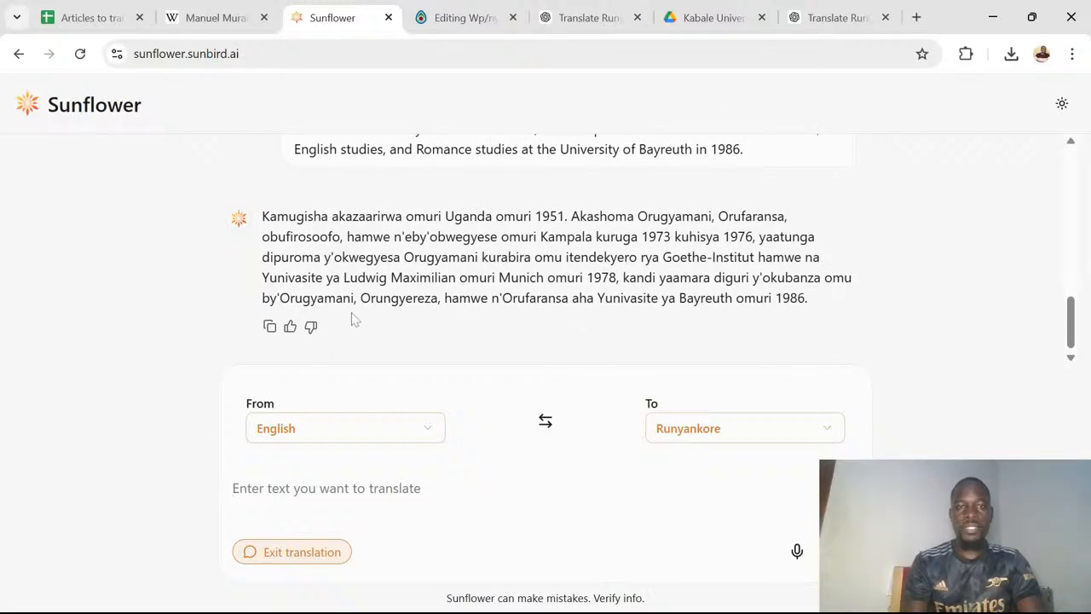
Copy the translated early life paragraph from Sunflower and paste it under the "Obuto" heading on the Incubator page, followed by a new line.
left_click(269, 329)
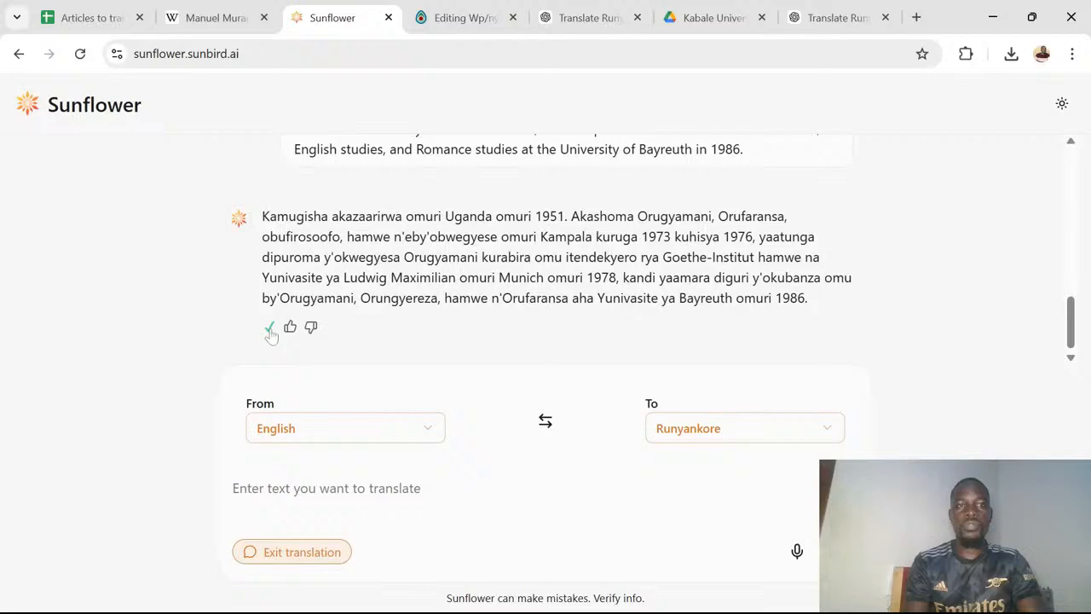
left_click(204, 17)
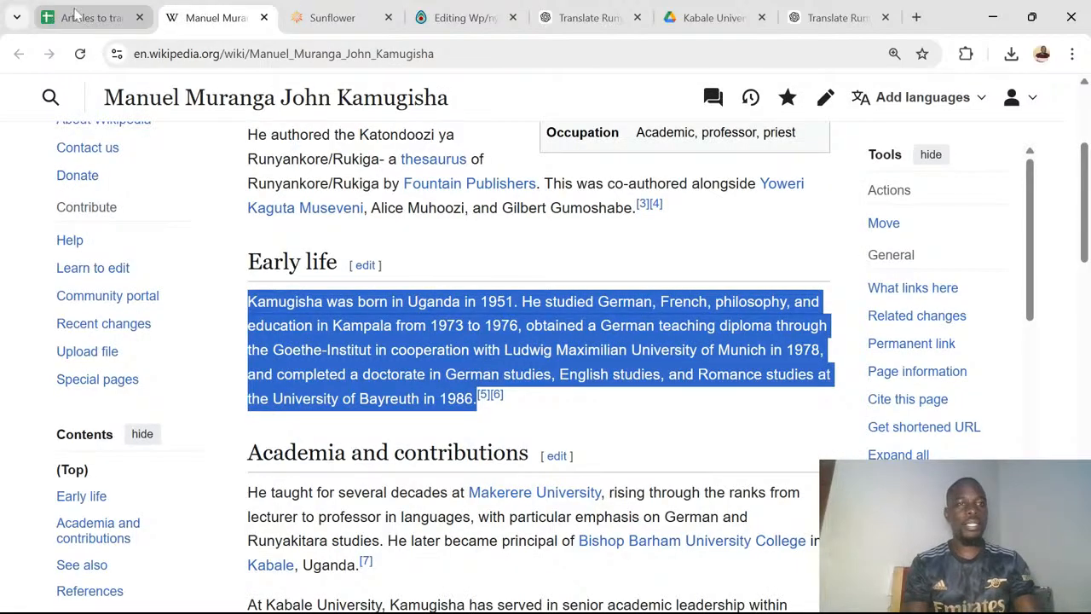
left_click(337, 21)
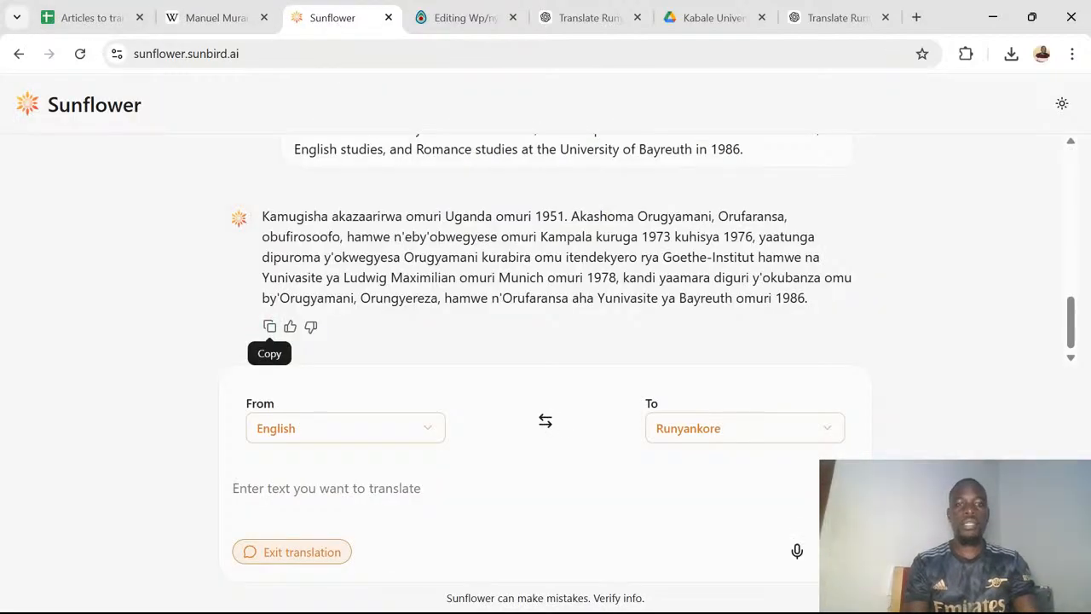
left_click(453, 18)
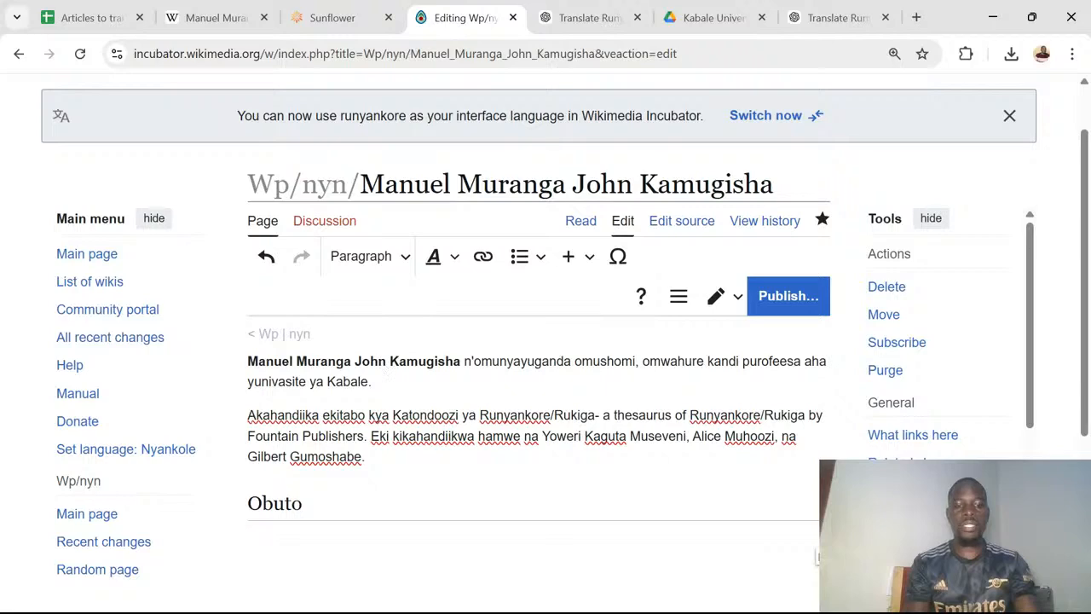
key("ctrl+v")
scroll(539, 409, "down", 2)
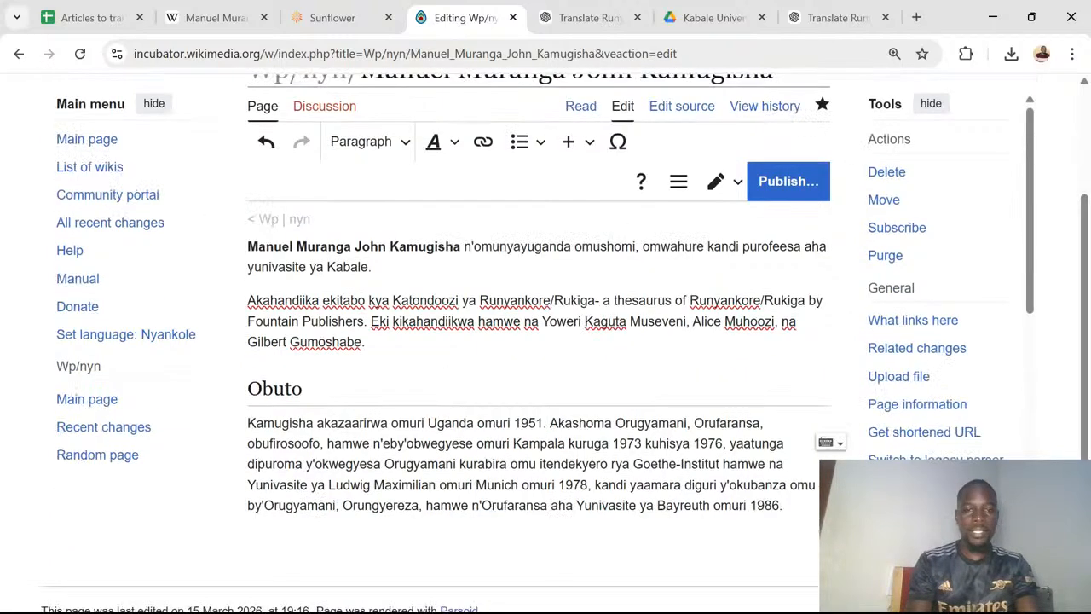
key("Return")
scroll(576, 128, "down", 2)
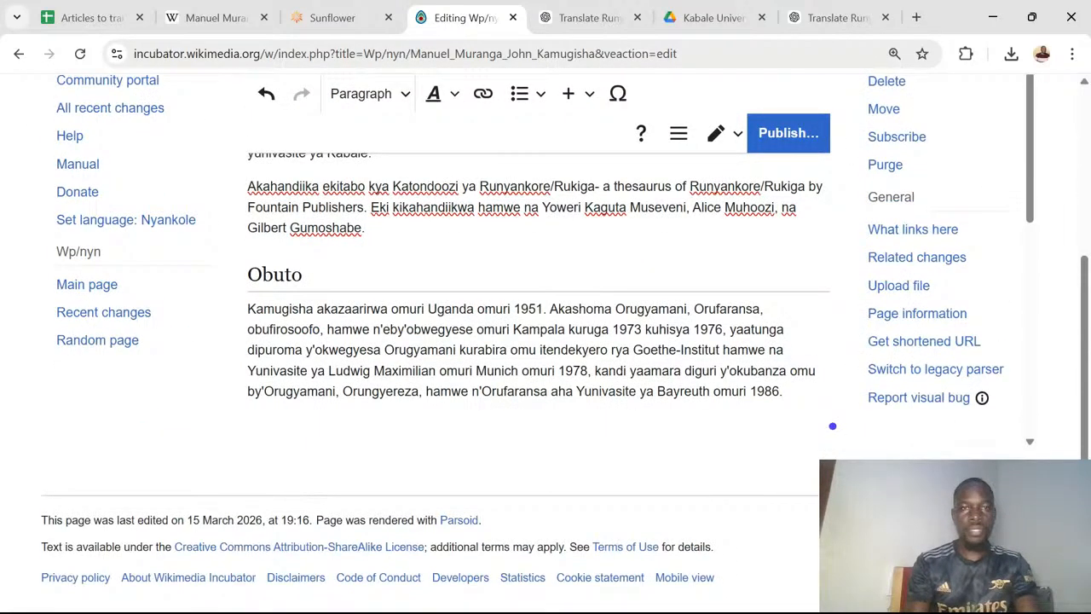
Compare the English article's section headings with the Incubator page and review the paragraph style options for the "Obuto" heading.
left_click(216, 18)
scroll(324, 365, "down", 3)
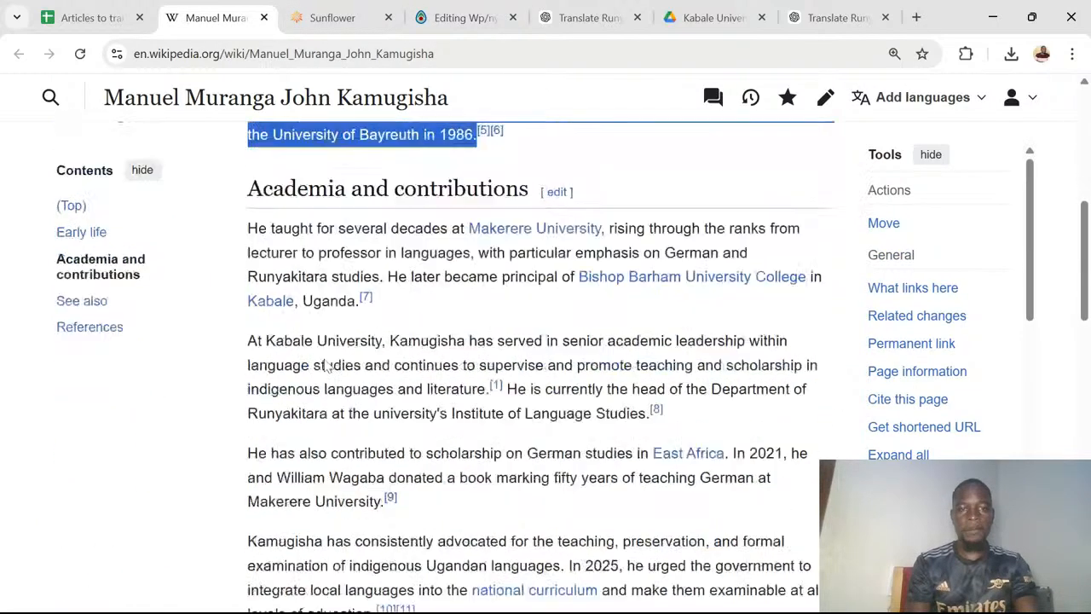
scroll(268, 236, "up", 1)
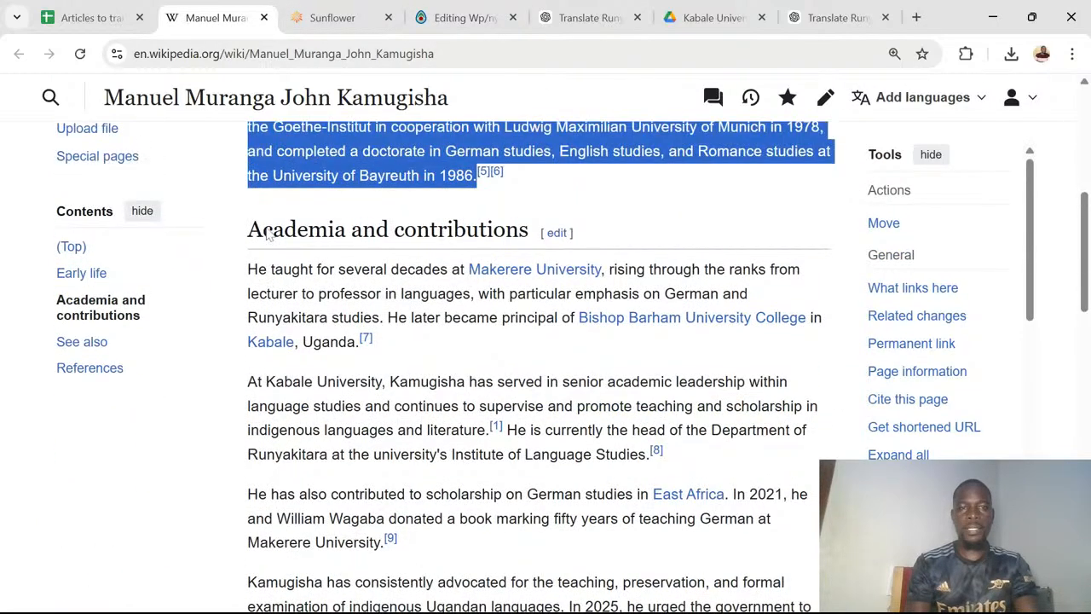
scroll(268, 237, "up", 1)
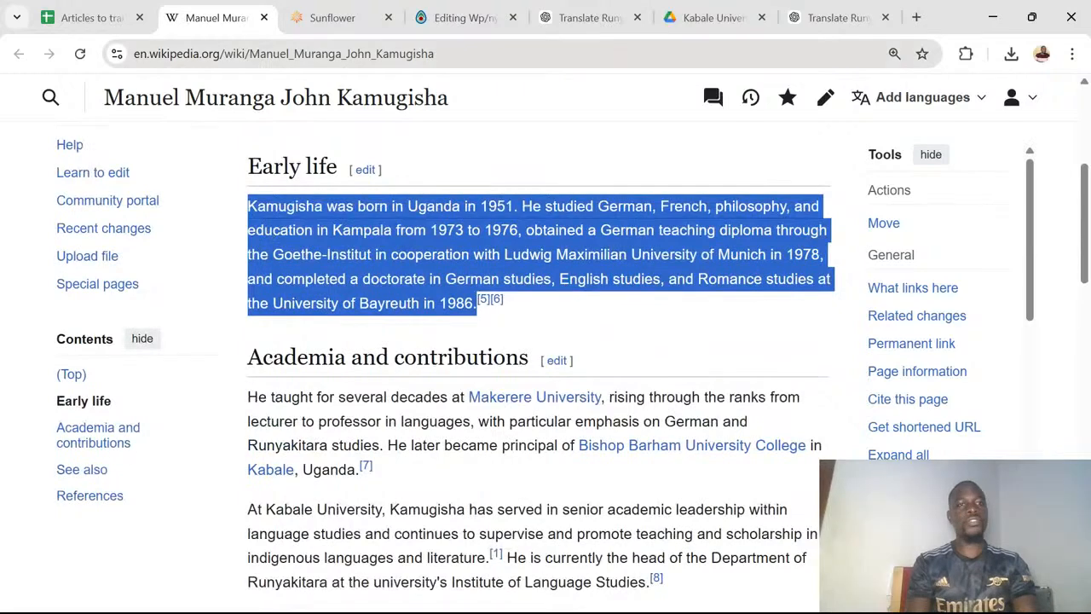
left_click(460, 17)
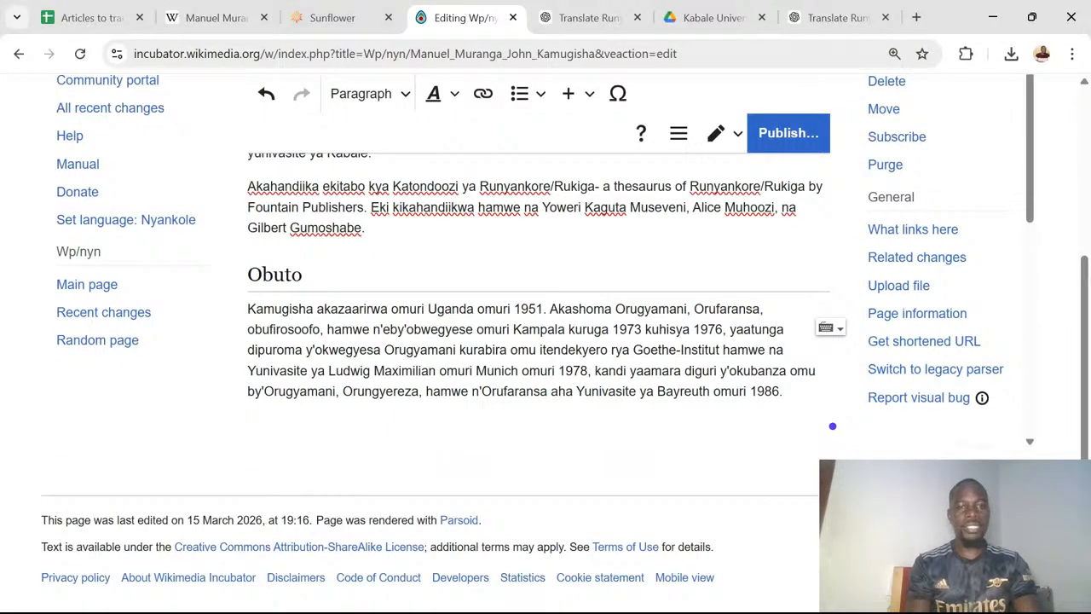
left_click(303, 274)
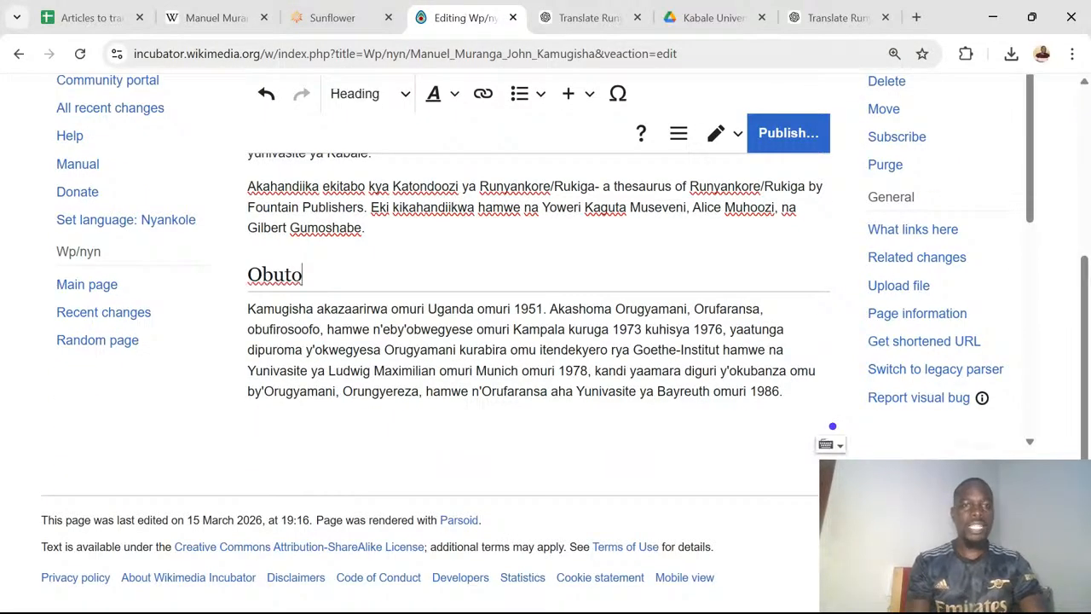
left_click(405, 95)
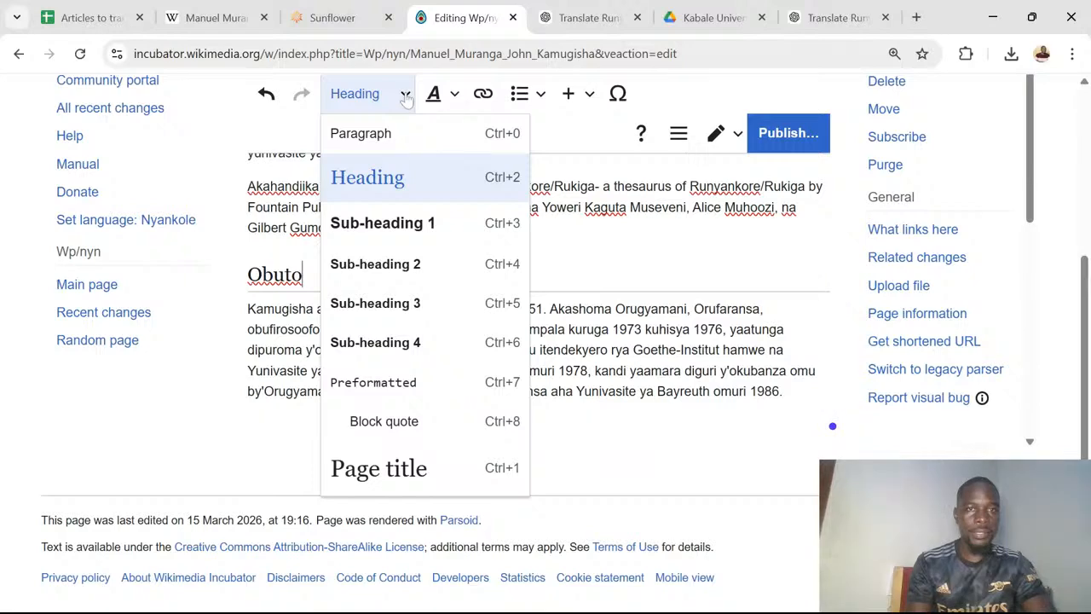
left_click(407, 97)
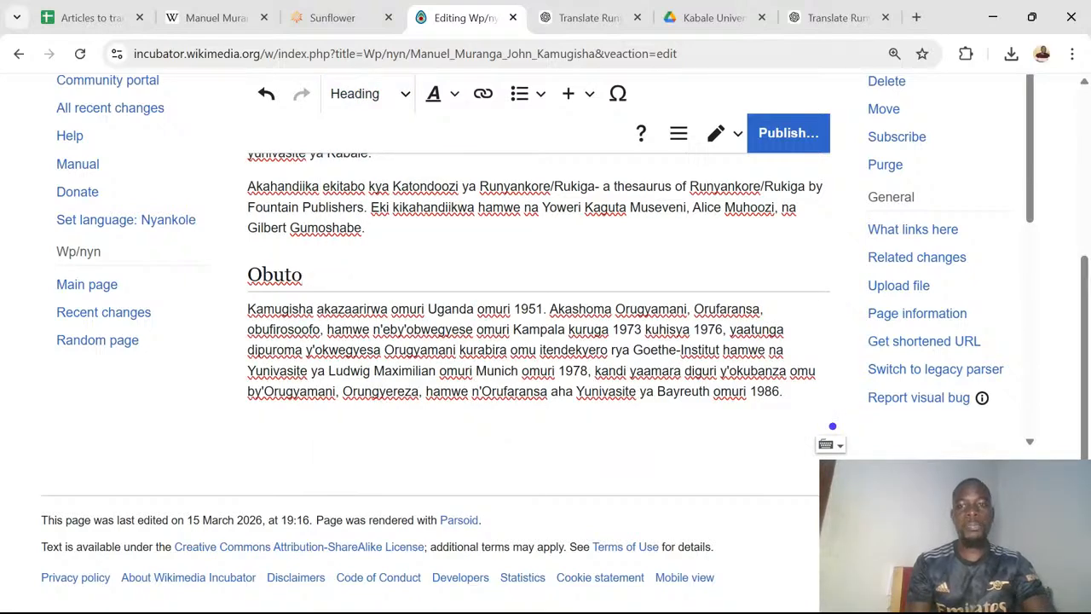
left_click(784, 392)
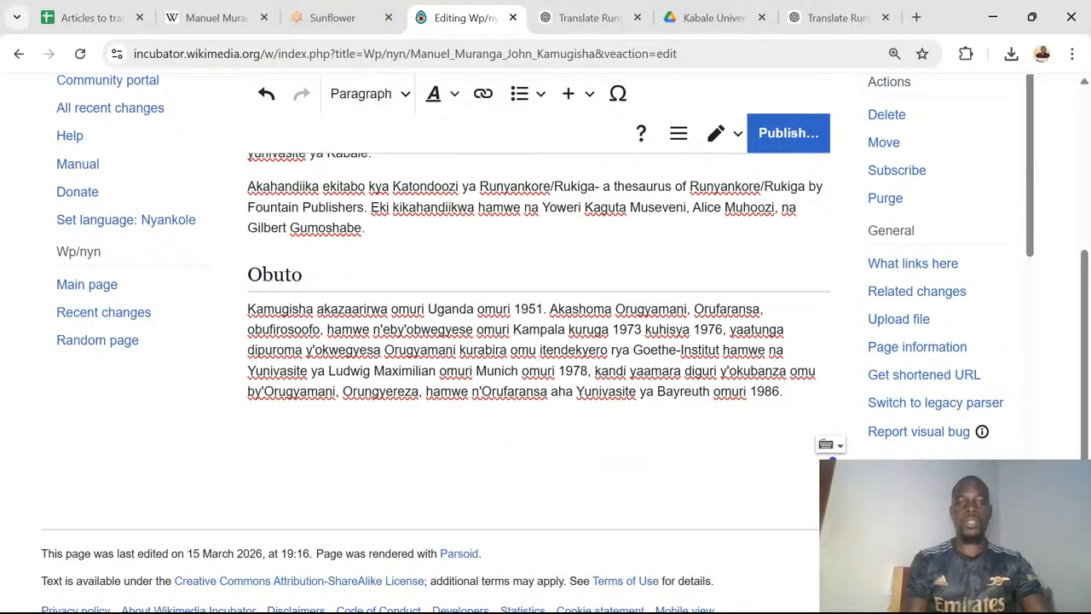
scroll(537, 340, "up", 2)
scroll(537, 341, "down", 1)
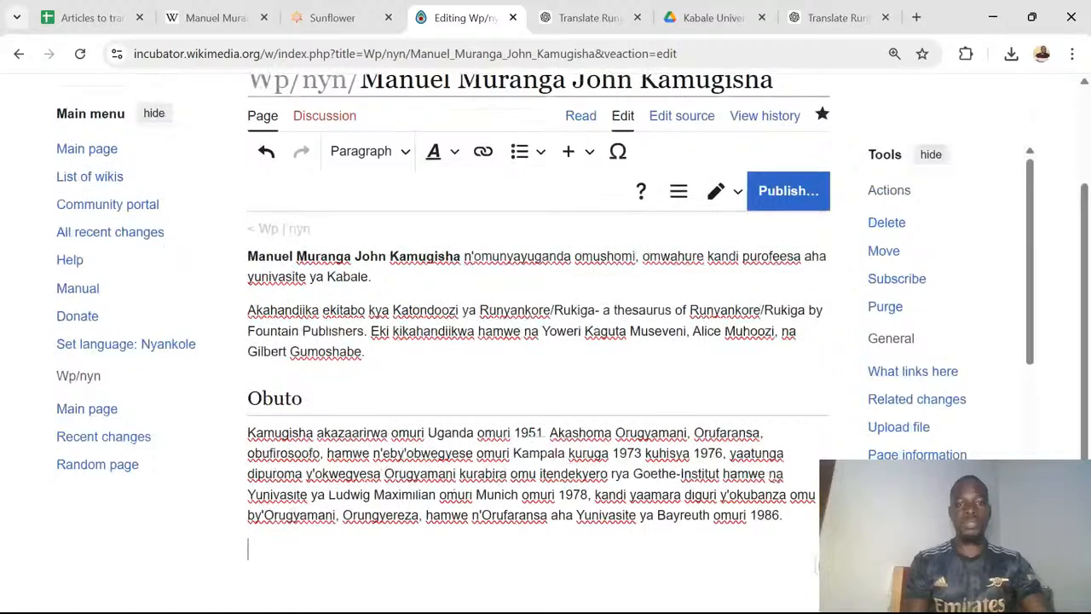
Copy the section heading "Academia and contributions" from the English Wikipedia article and translate it into Runyankore in Sunflower.
left_click(215, 17)
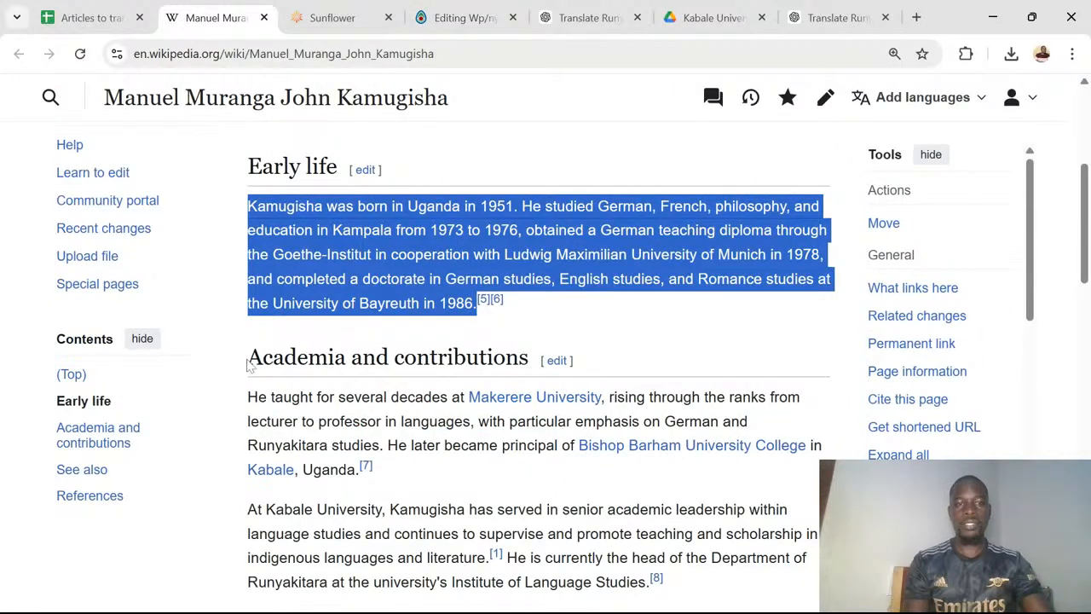
left_click_drag(248, 358, 529, 358)
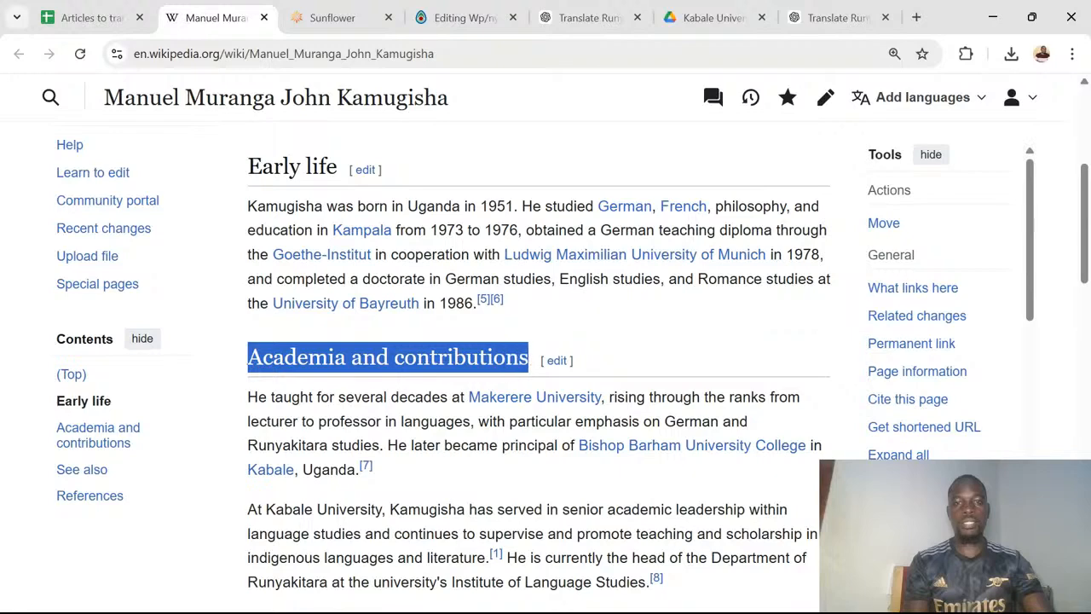
left_click(476, 19)
left_click(565, 18)
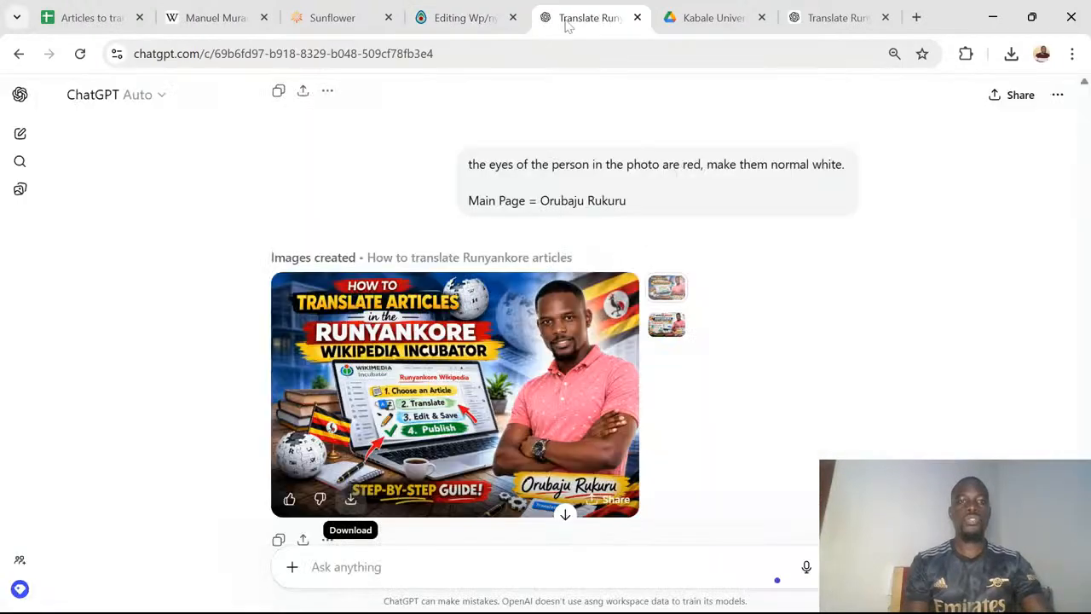
left_click(214, 19)
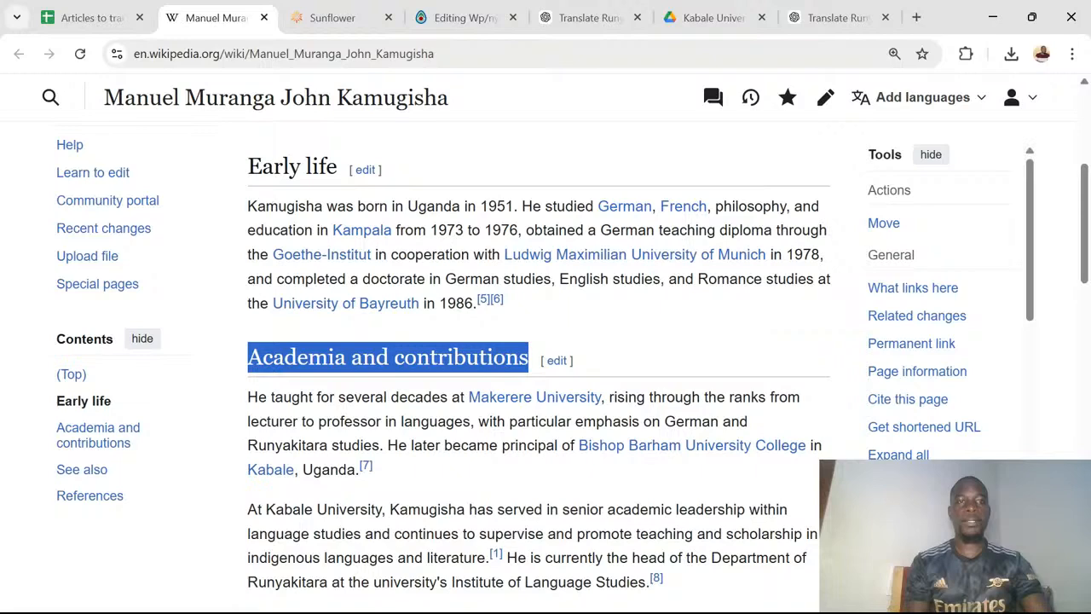
left_click(333, 18)
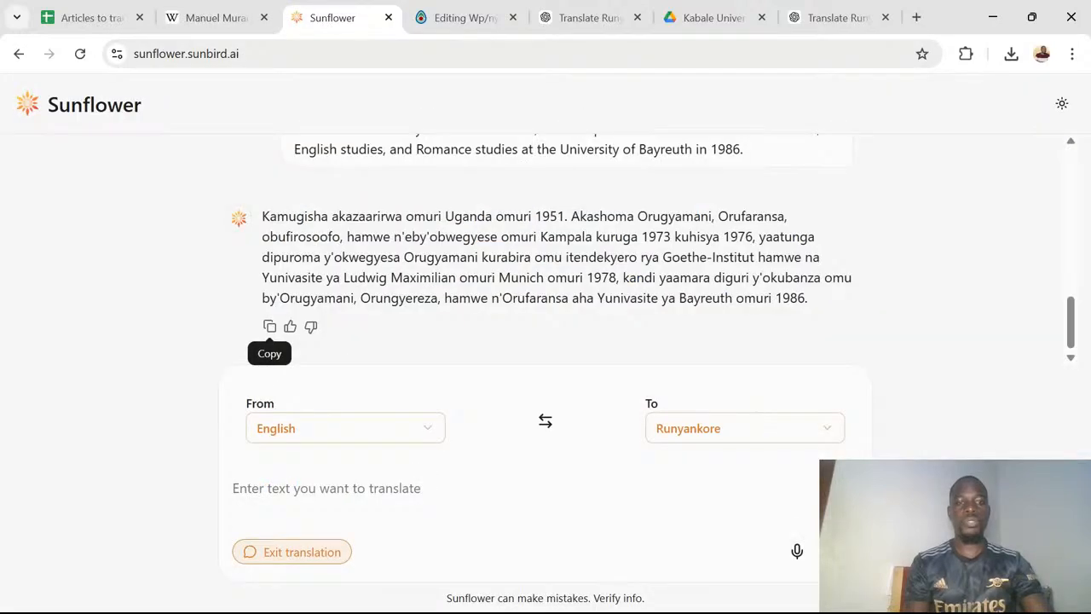
left_click(481, 481)
key("ctrl+v")
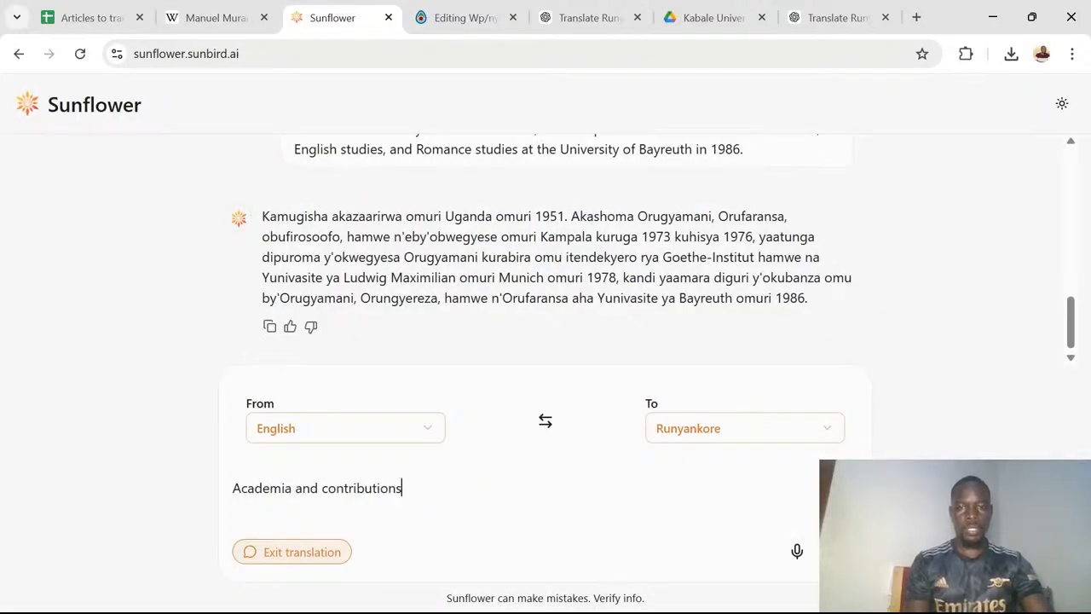
key("Return")
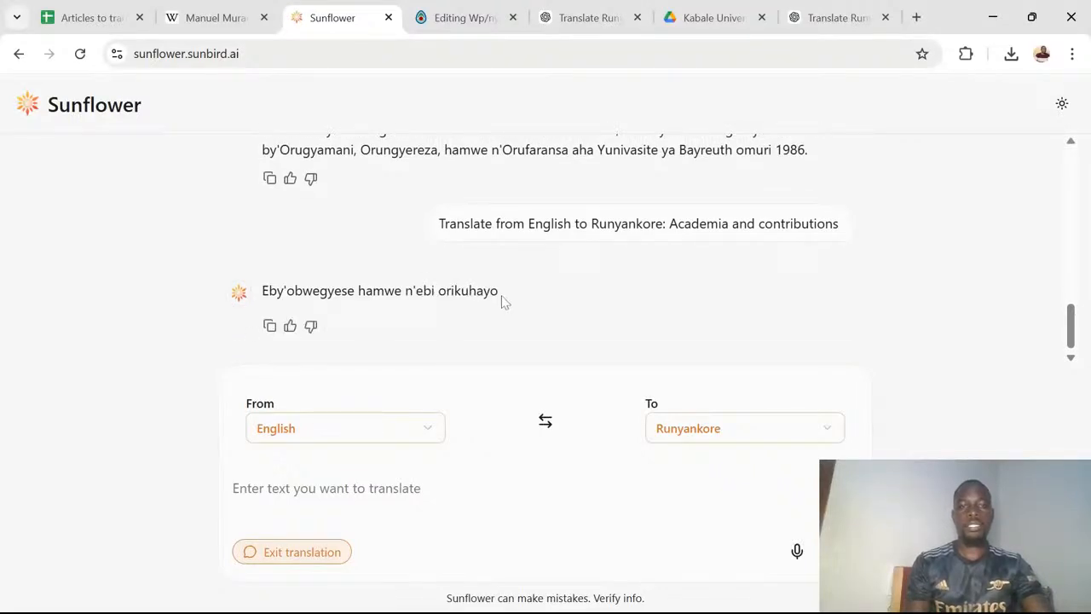
left_click_drag(499, 293, 319, 292)
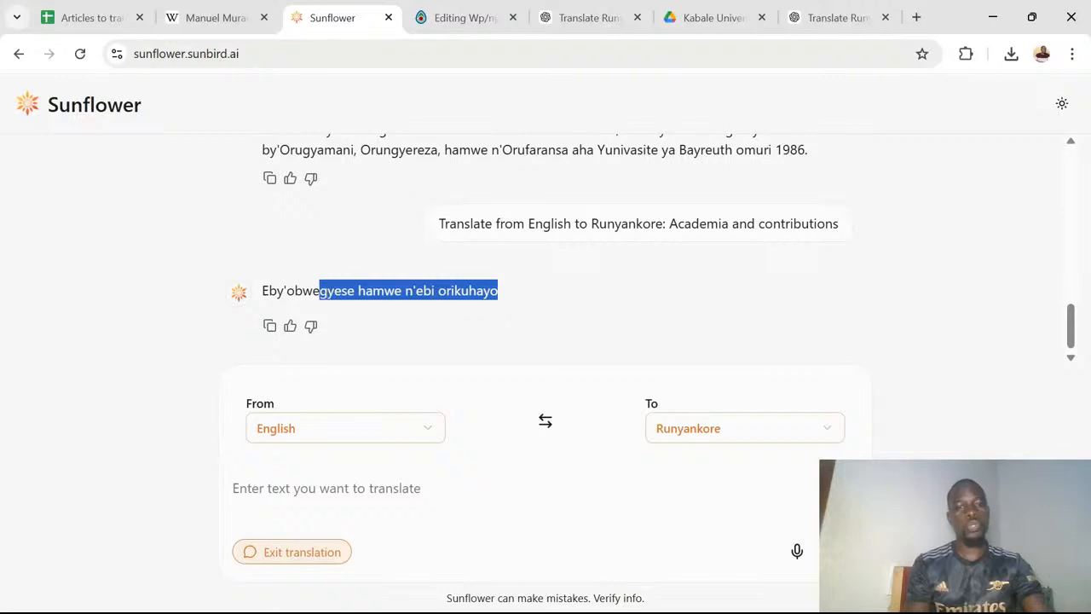
left_click(320, 292)
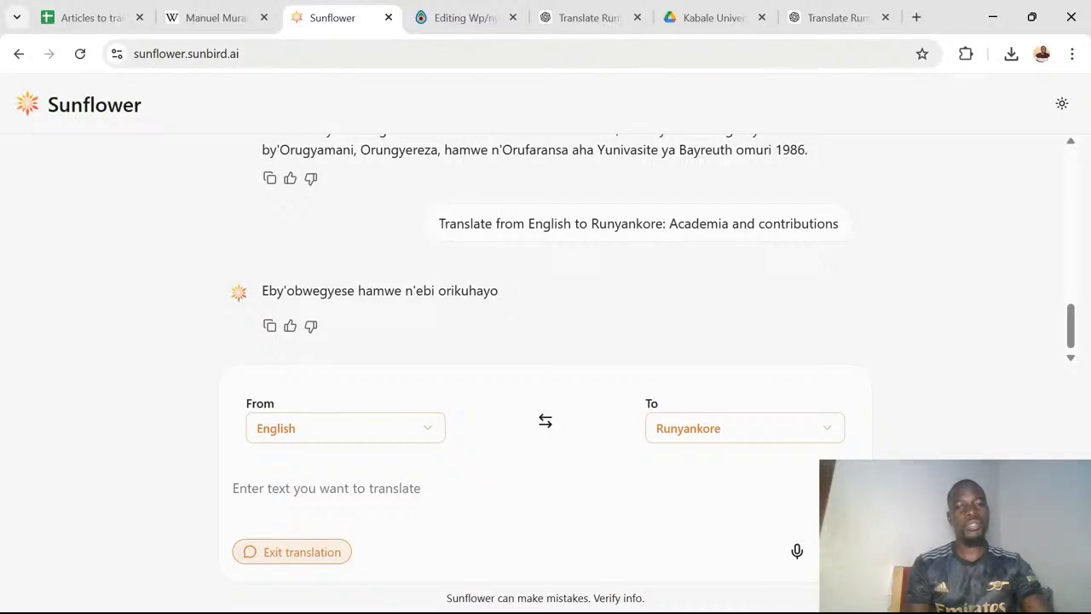
left_click_drag(498, 291, 261, 291)
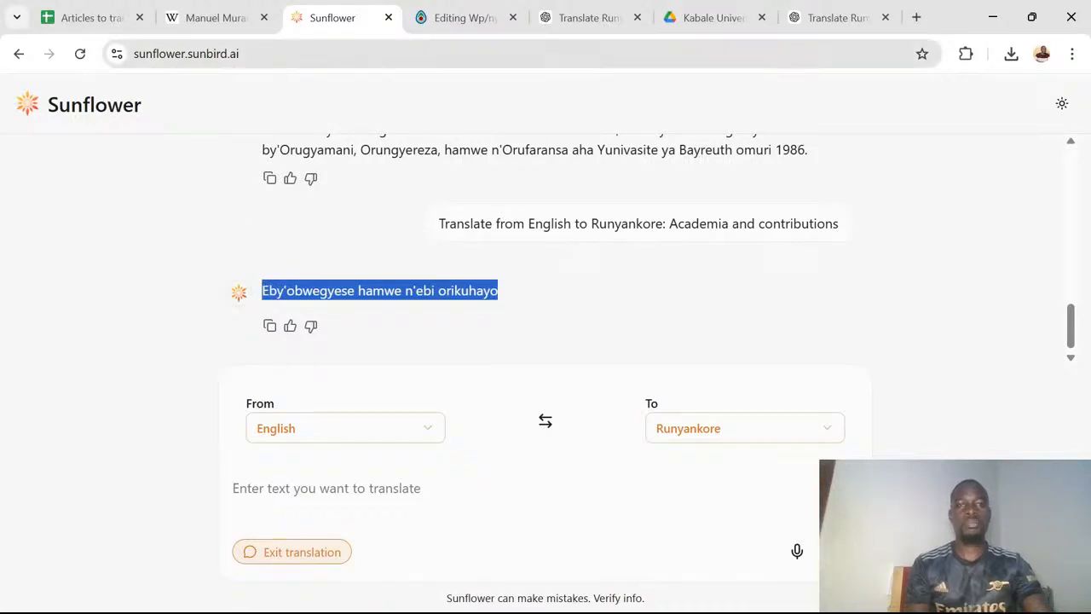
Open the English Wikipedia article for editing and change the "Academia and contributions" heading to "Academia and his contributions".
left_click(213, 17)
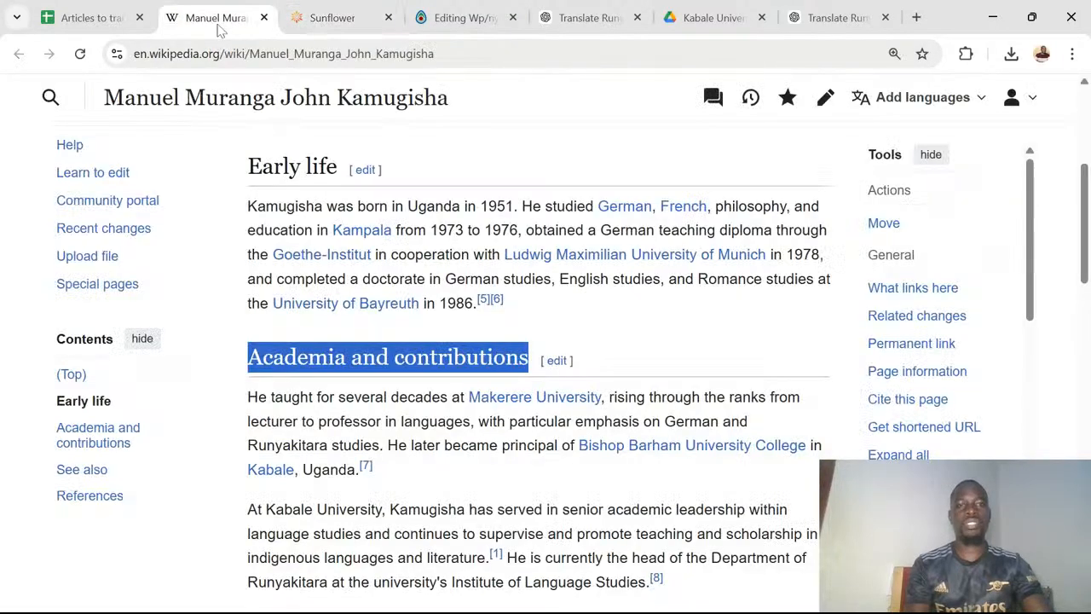
left_click(825, 98)
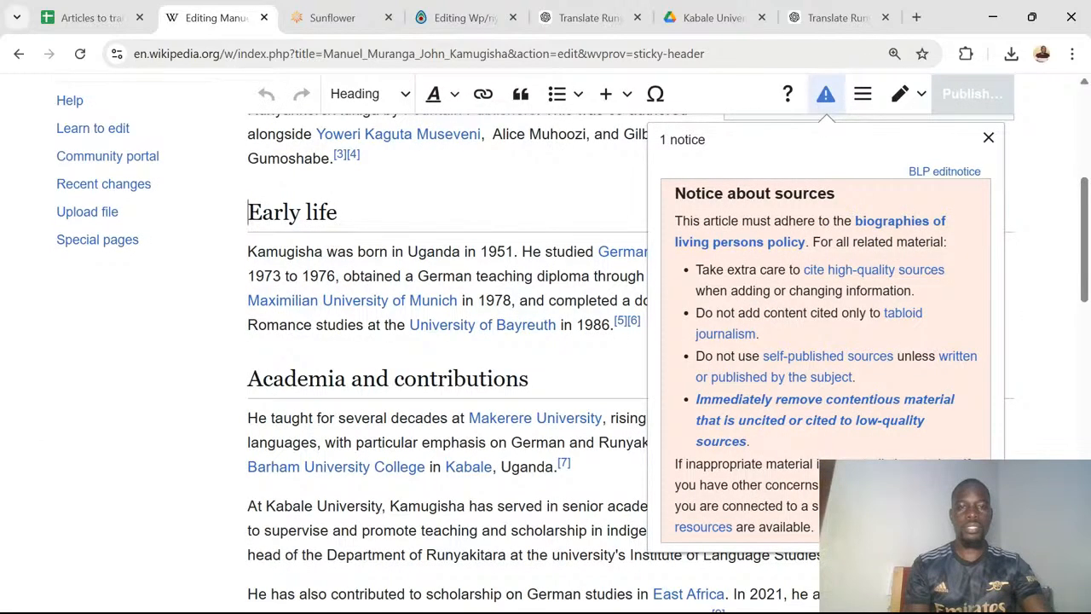
left_click(352, 379)
type("his")
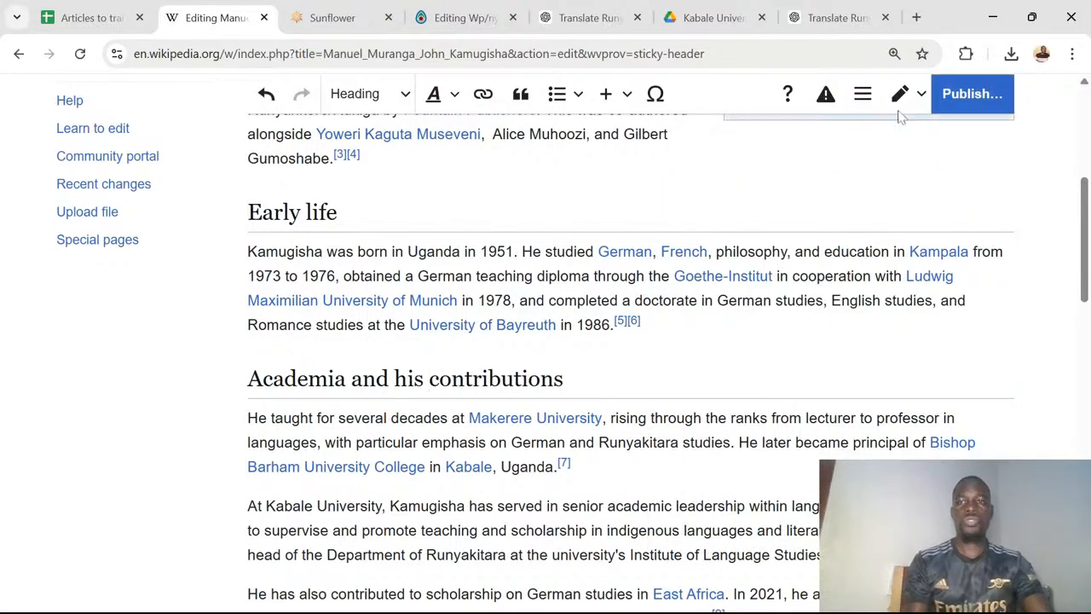
Publish the heading change as a minor edit and decline associating it with the Wiki Club Kabale University event.
left_click(967, 94)
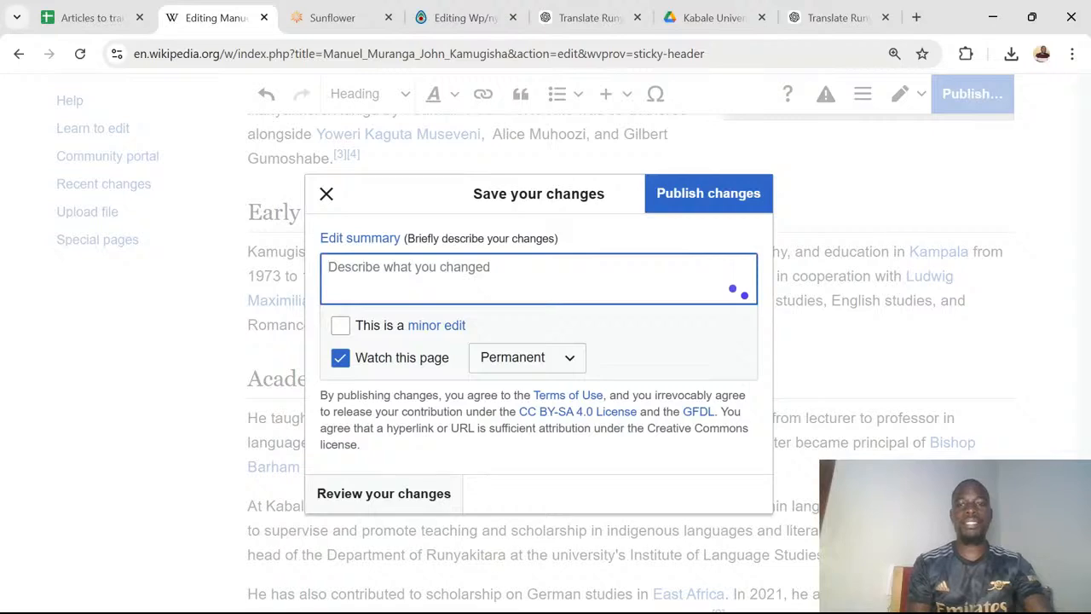
left_click(340, 325)
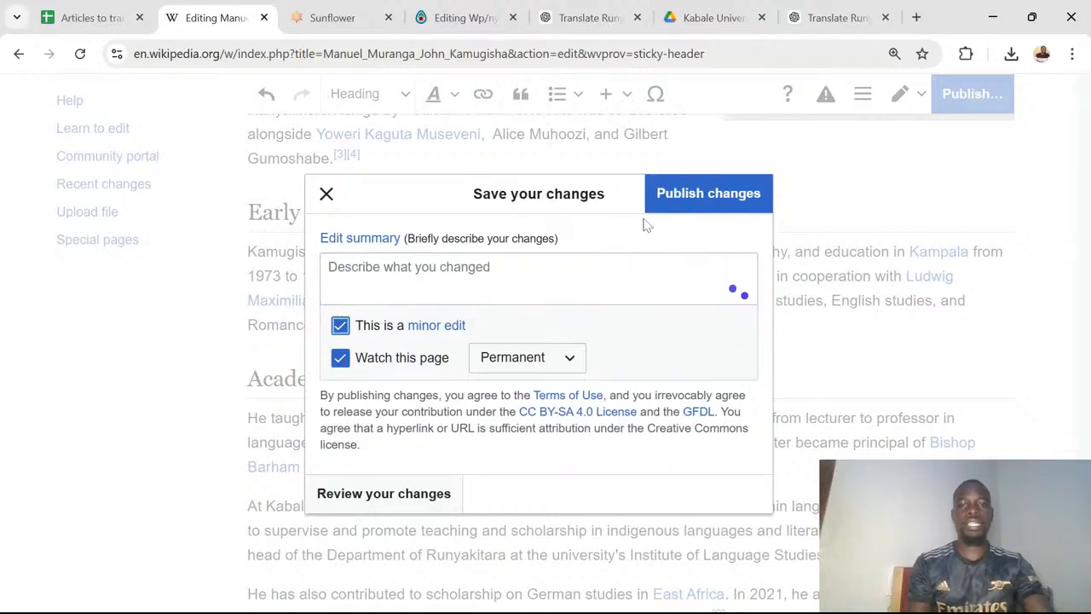
left_click(673, 209)
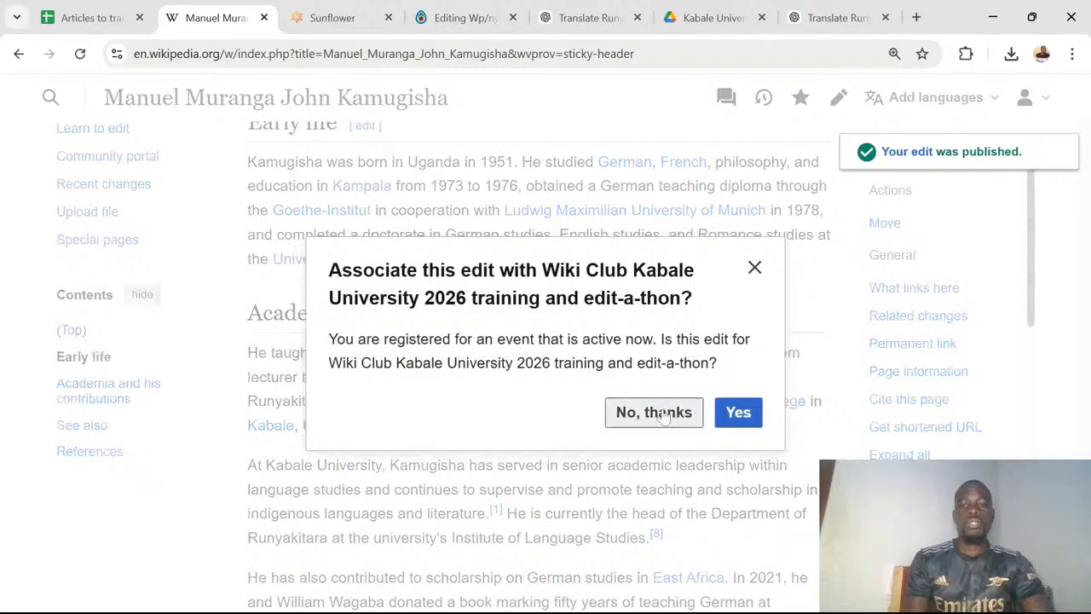
left_click(655, 413)
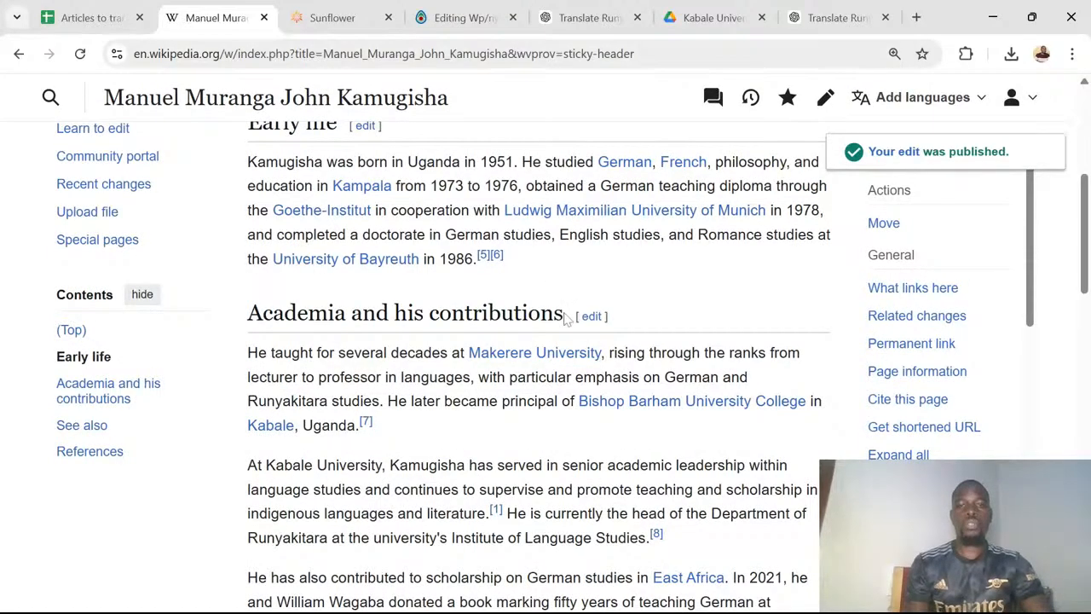
Copy the revised heading "Academia and his contributions" from the English article and translate it into Runyankore in Sunflower.
left_click_drag(563, 313, 246, 313)
key("ctrl+c")
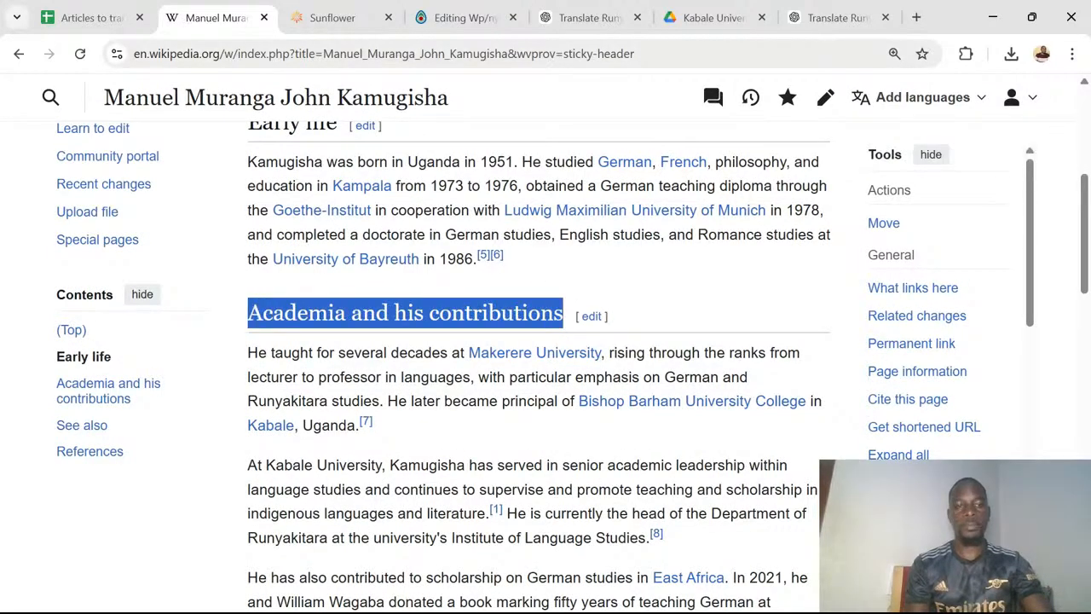
left_click(329, 19)
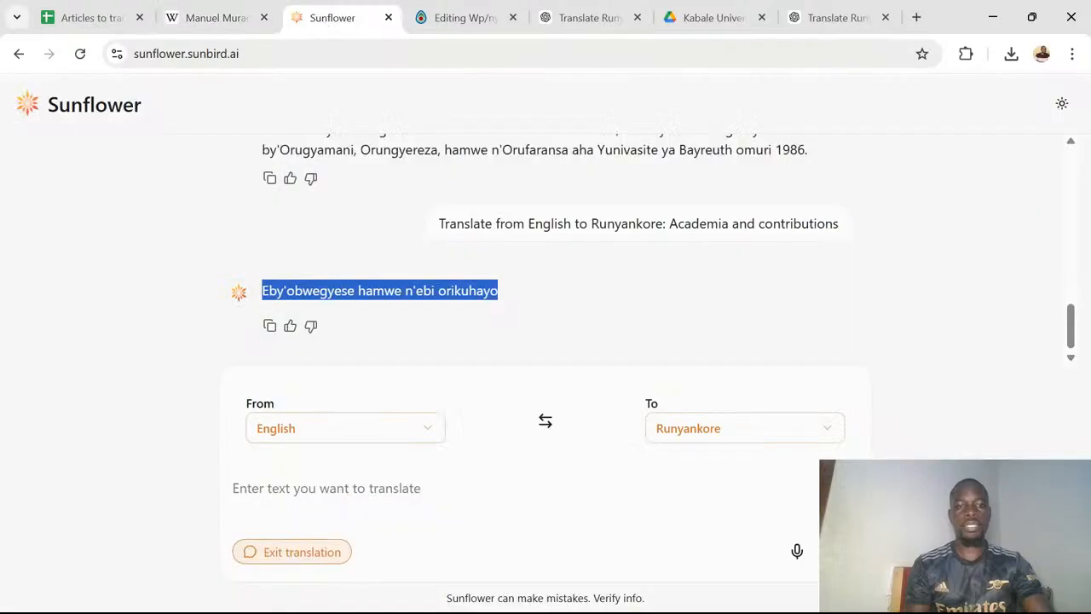
left_click(341, 488)
key("ctrl+v")
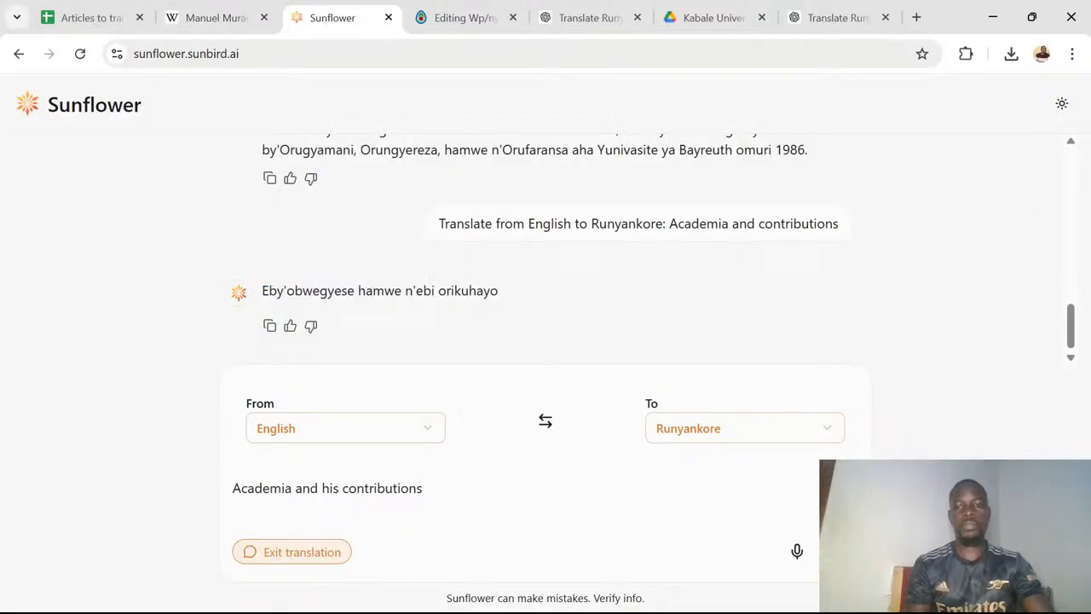
key("Return")
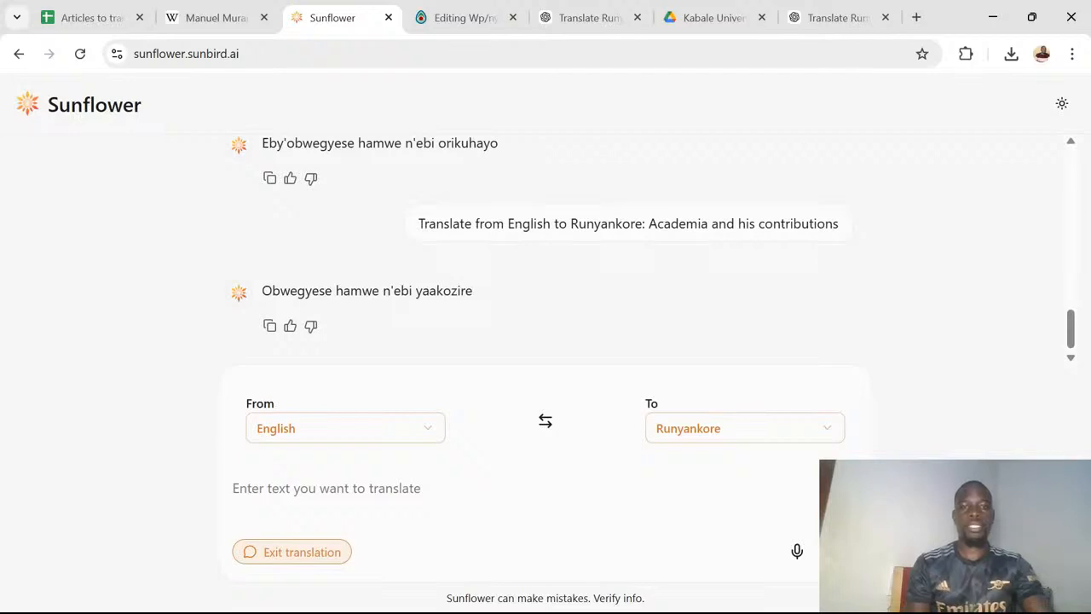
Copy the translated title "Obwegyese hamwe n'ebi yaakozire" from Sunflower and paste it below the "Obuto" section's paragraph on the Incubator page.
left_click_drag(474, 291, 260, 291)
key("ctrl+c")
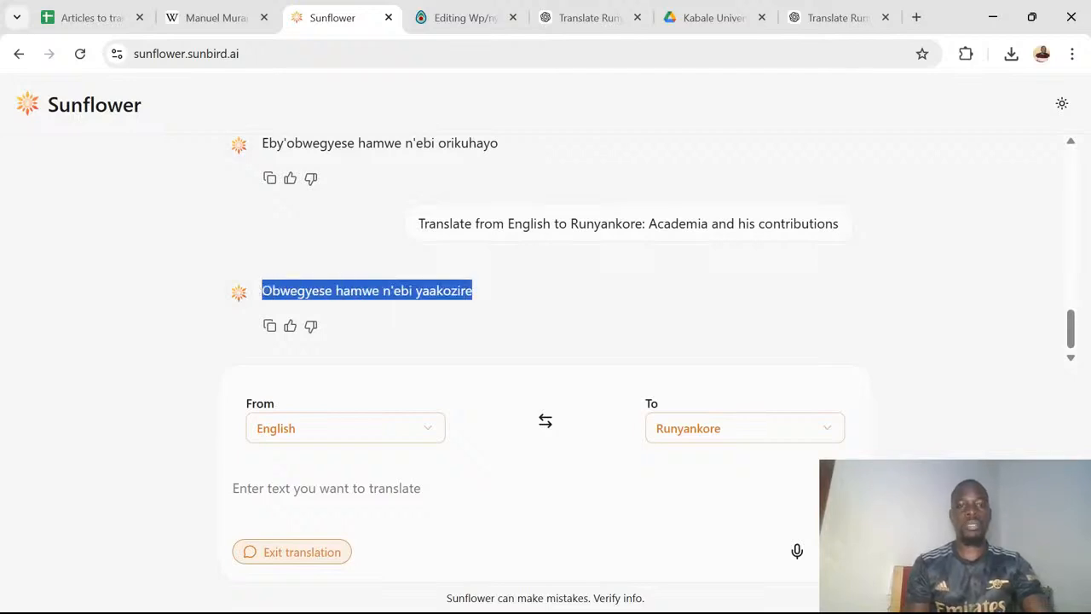
left_click(215, 17)
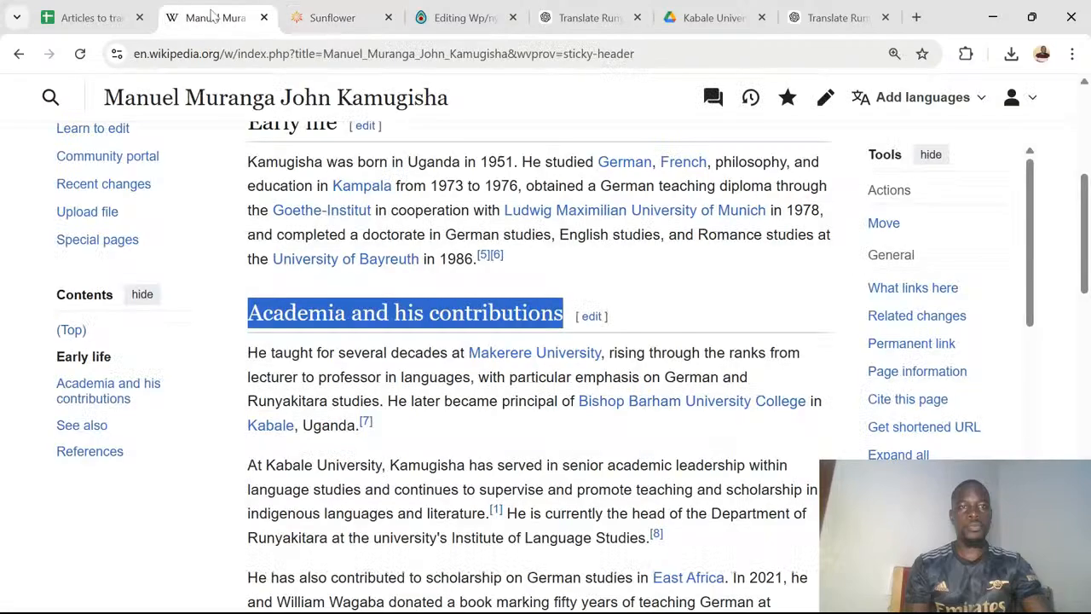
left_click(462, 24)
key("ctrl+v")
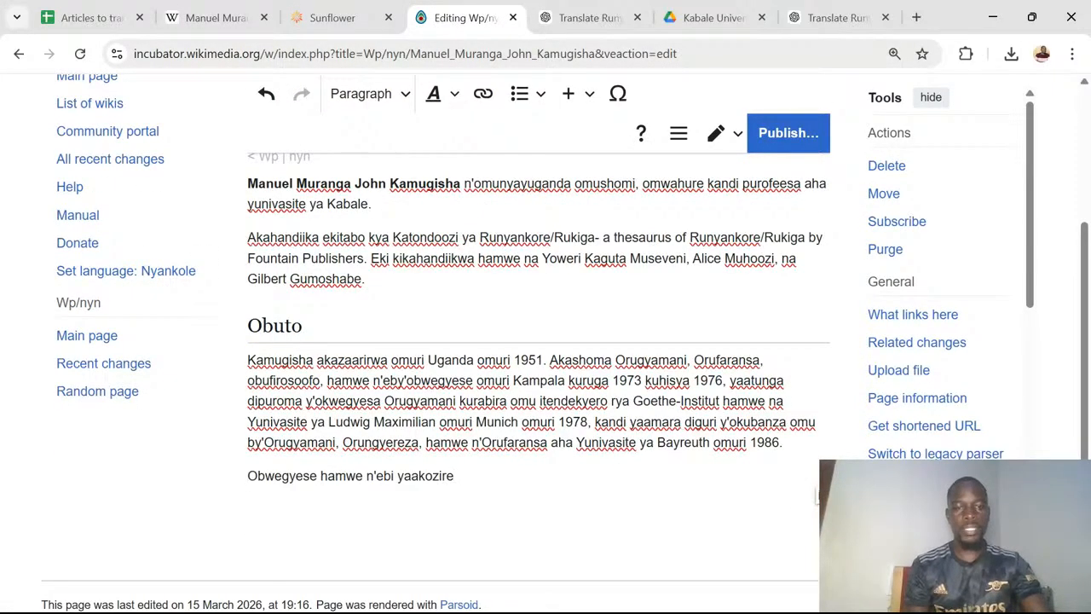
Format the title "Obwegyese hamwe n'ebi yaakozire" as a Heading and start a new paragraph below it.
left_click_drag(454, 477, 248, 477)
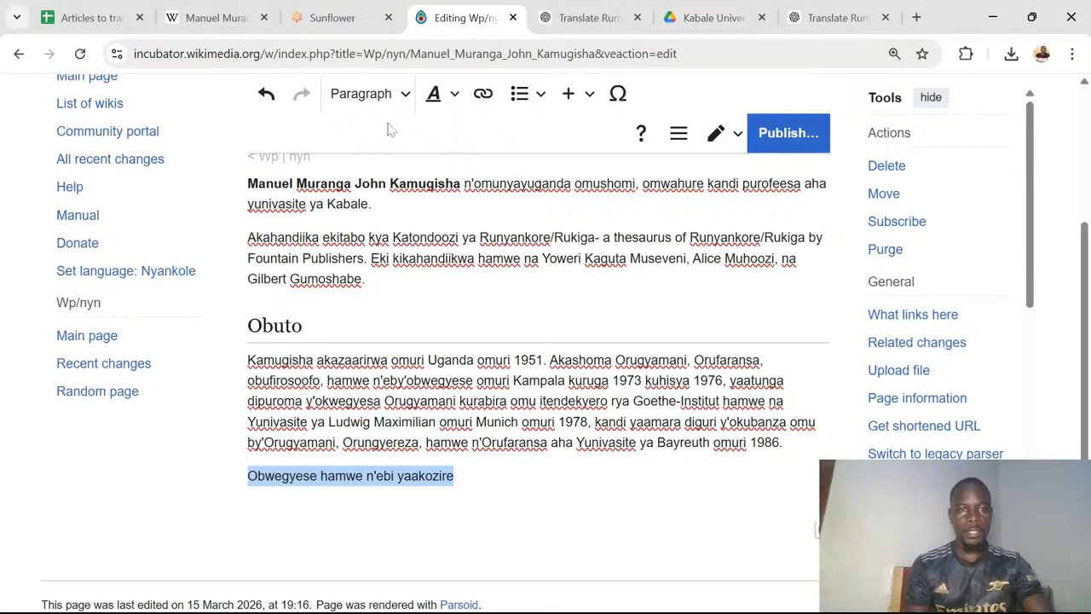
left_click(388, 96)
left_click(385, 177)
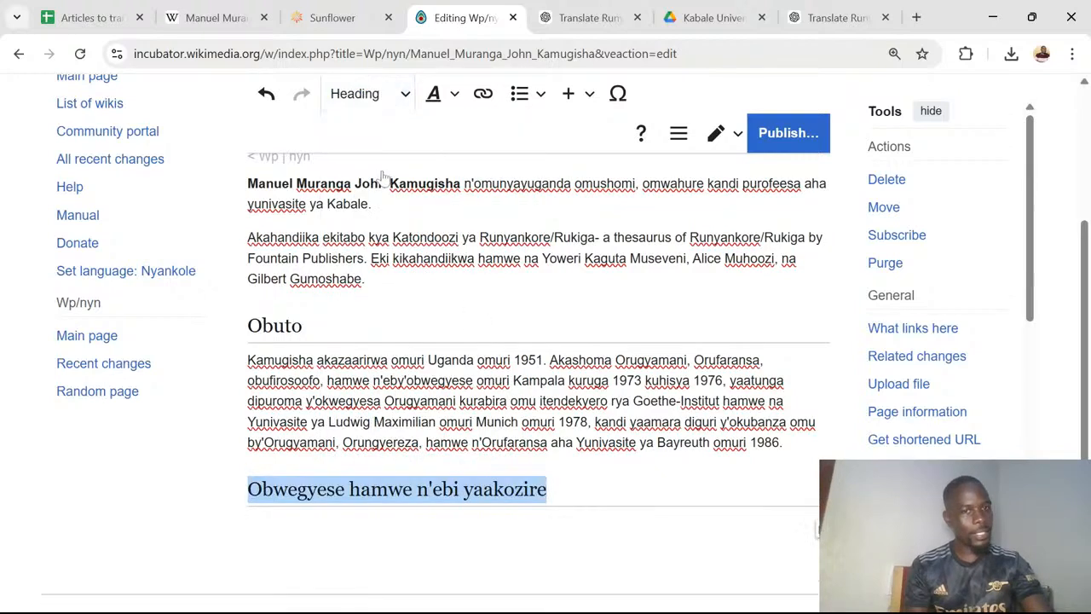
key("End")
key("Return")
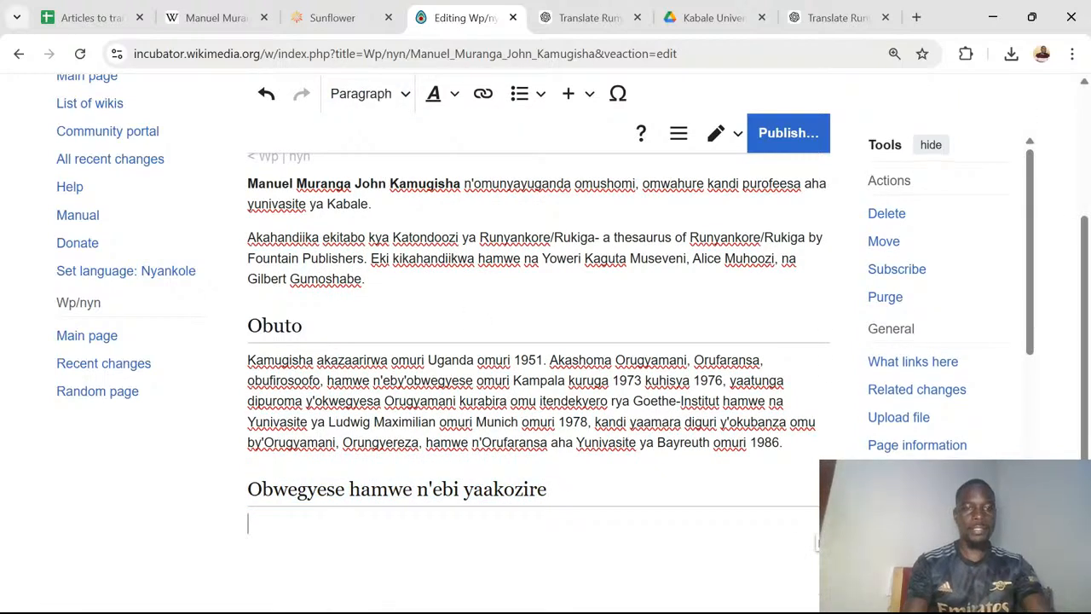
Copy the first paragraph under "Academia and his contributions" from the English Wikipedia article and translate it into Runyankore in Sunflower.
left_click(211, 19)
scroll(383, 384, "down", 2)
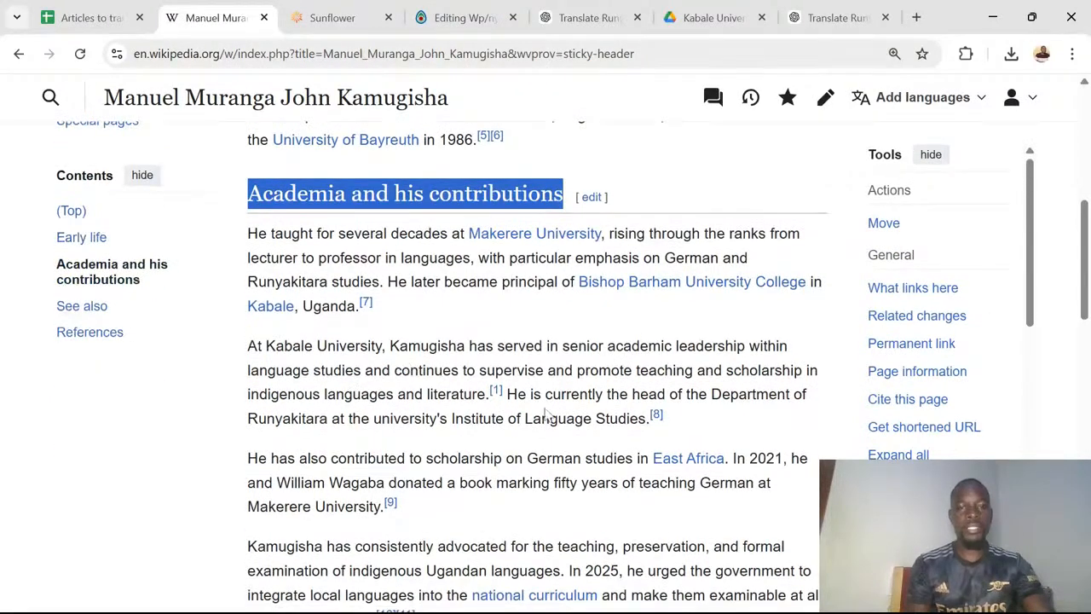
scroll(514, 385, "down", 3)
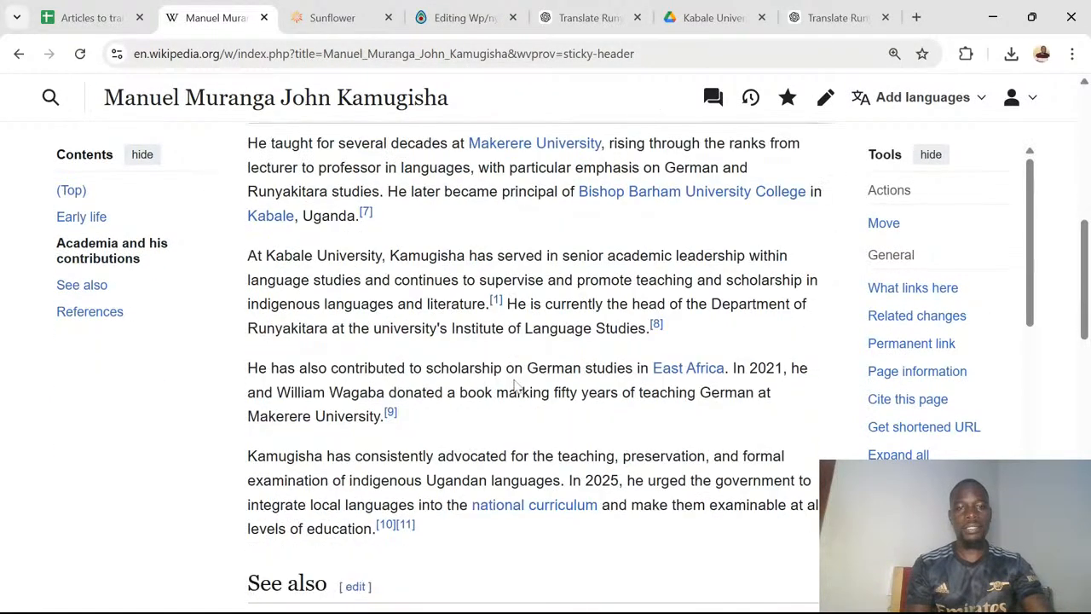
scroll(515, 386, "up", 2)
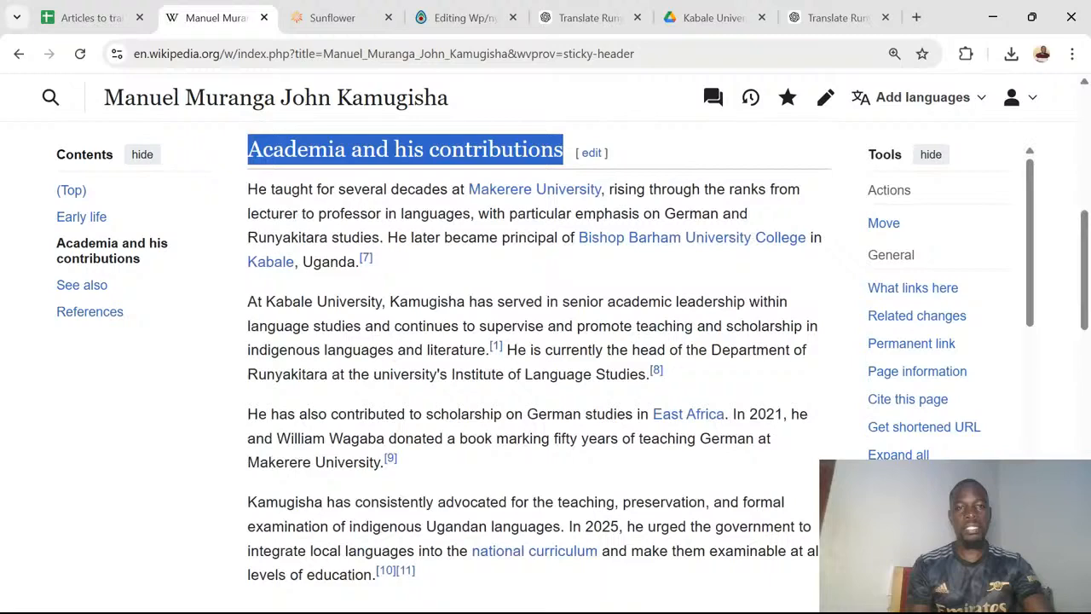
left_click(356, 261)
left_click_drag(356, 262, 248, 203)
key("ctrl+c")
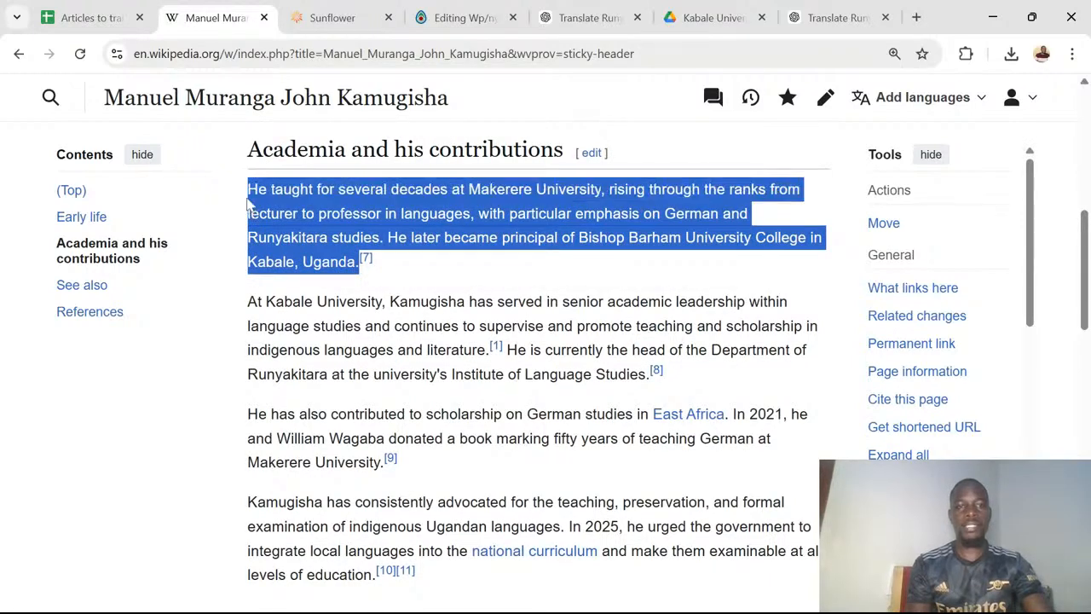
left_click(343, 17)
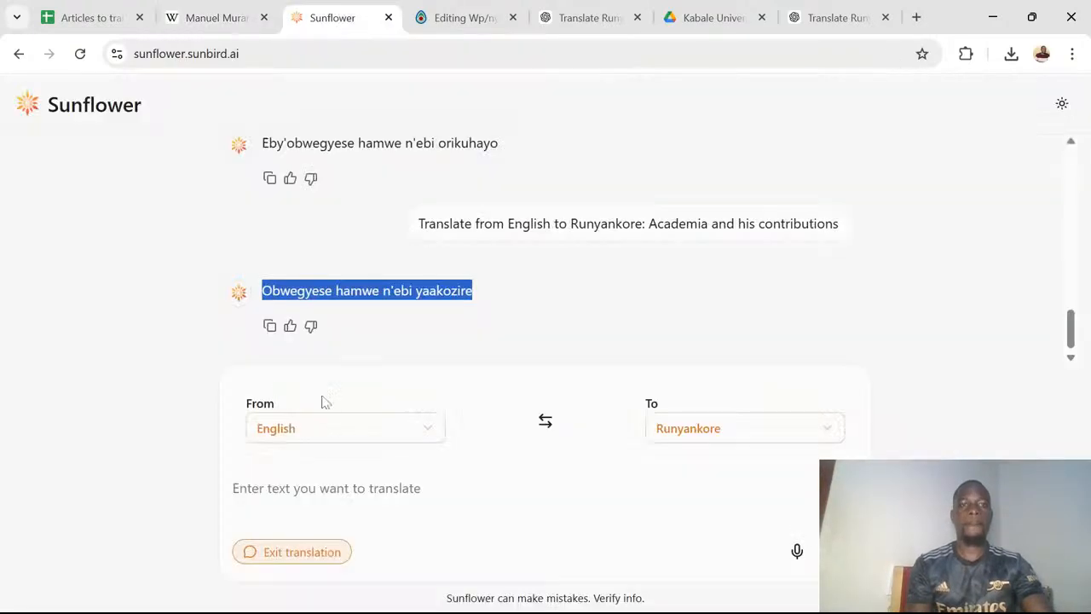
left_click(300, 479)
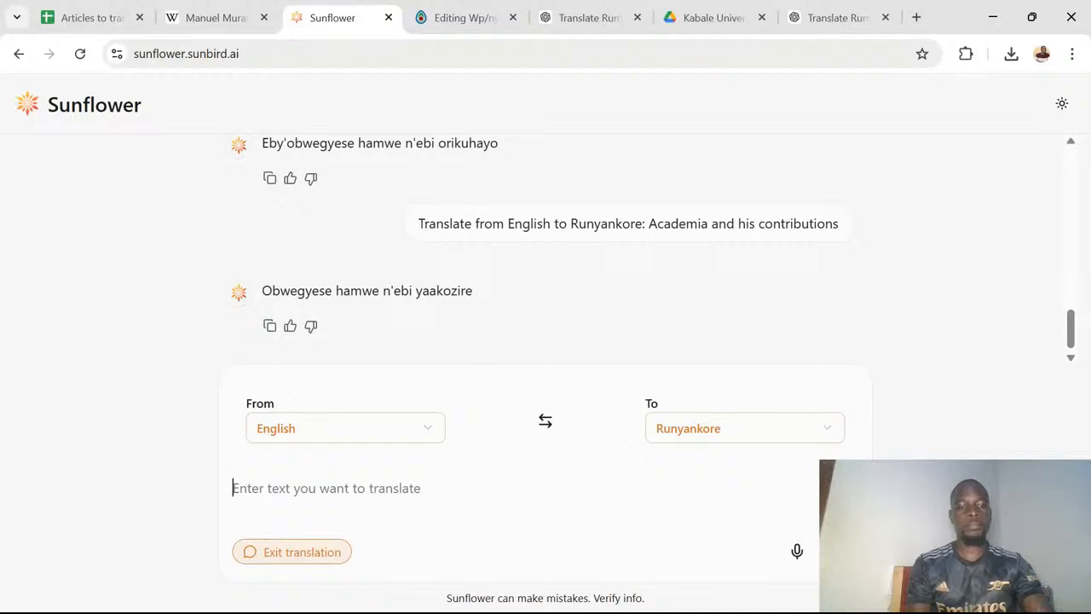
key("ctrl+v")
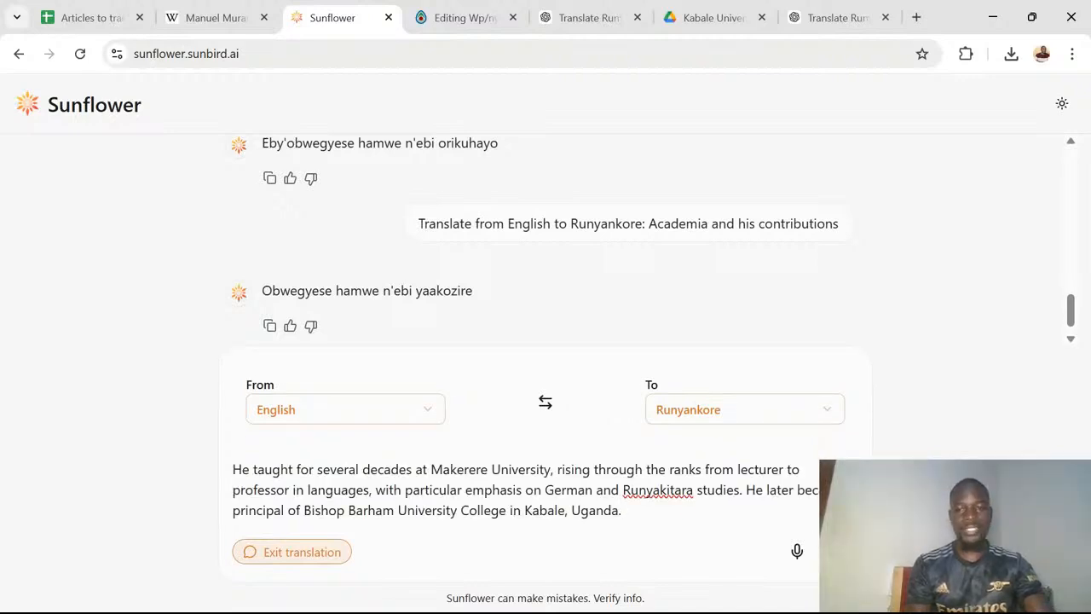
key("Return")
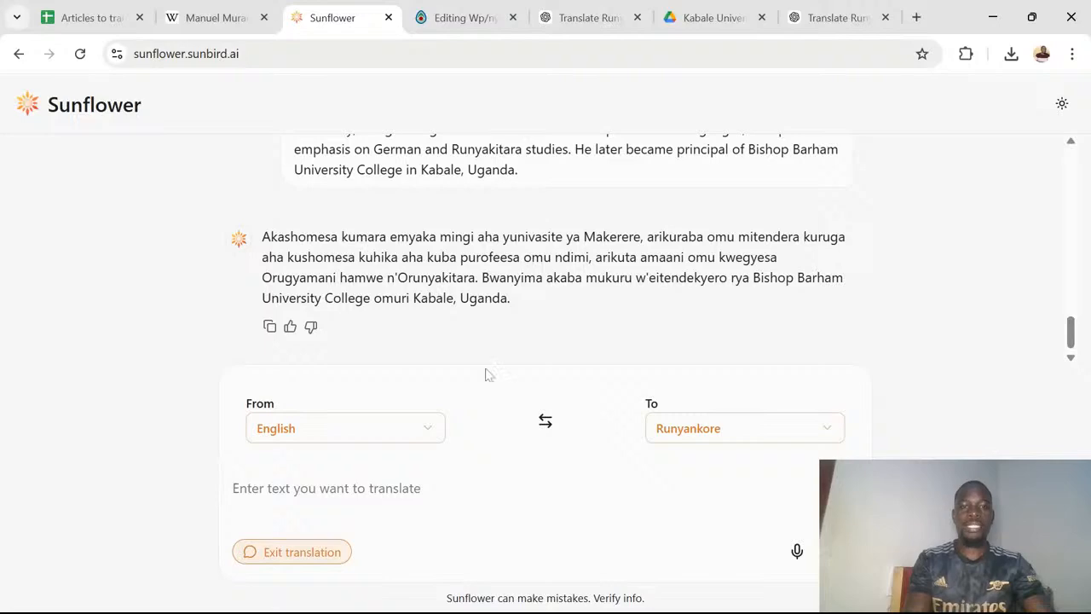
Copy the translated paragraph from Sunflower, paste it under "Obwegyese hamwe n'ebi yaakozire" on the Incubator page, and start a new paragraph below it.
left_click_drag(511, 301, 261, 237)
key("ctrl+c")
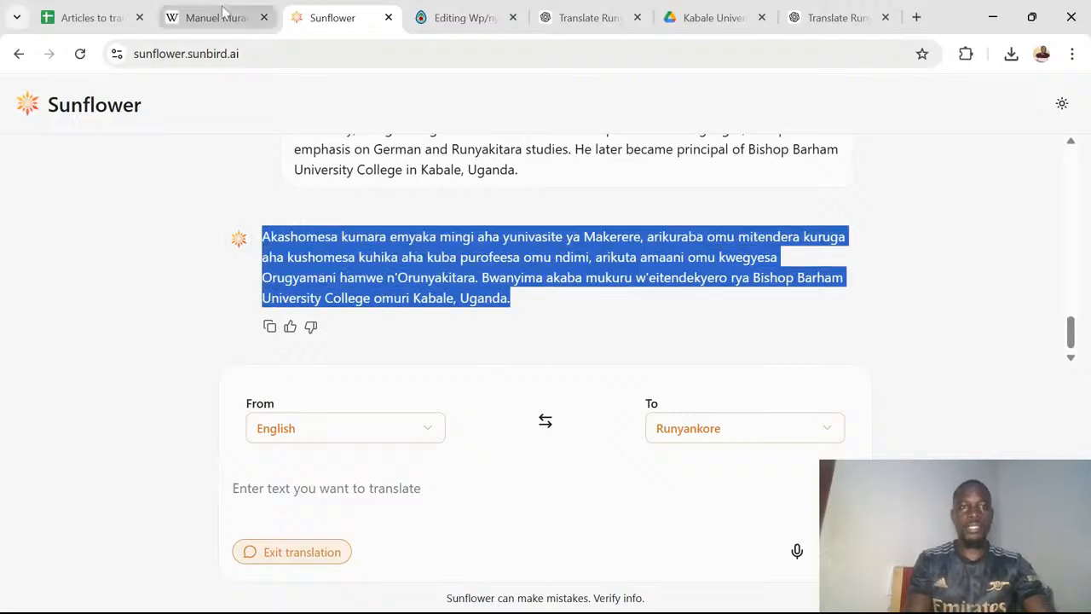
left_click(456, 17)
key("ctrl+v")
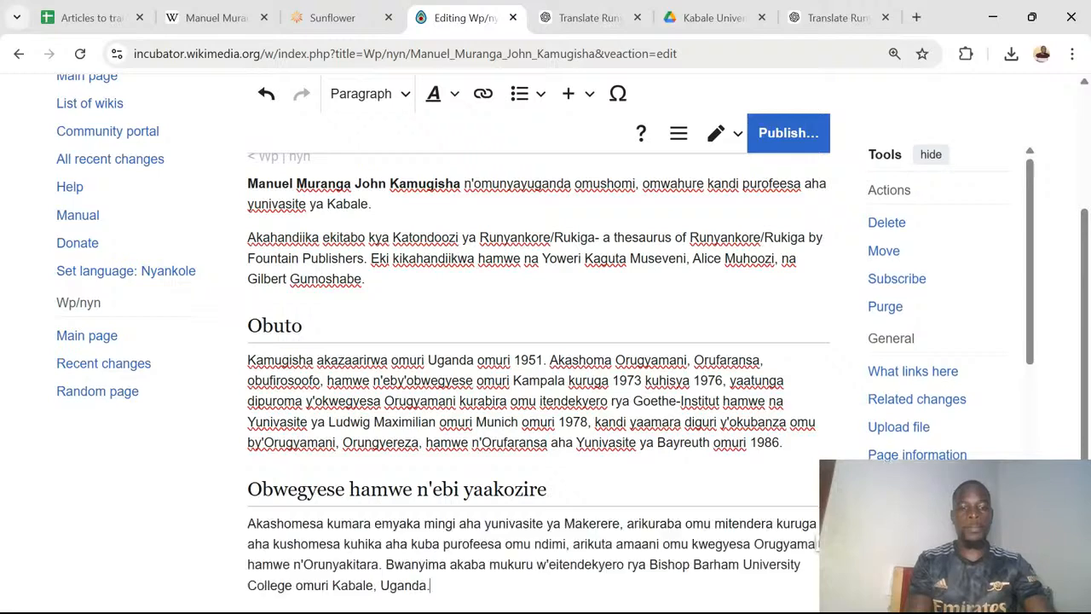
scroll(537, 341, "down", 3)
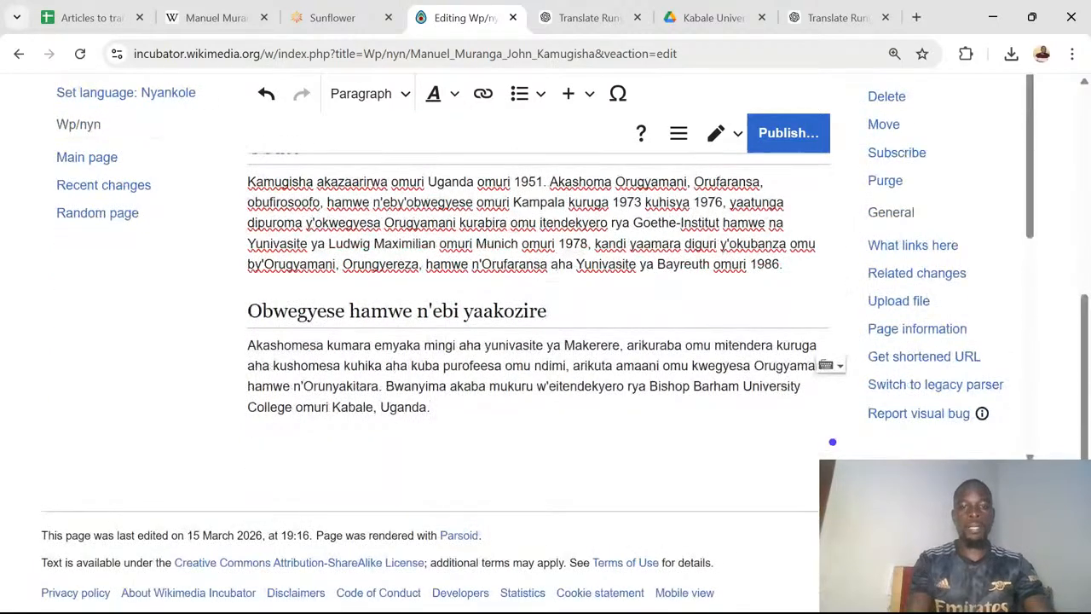
key("Return")
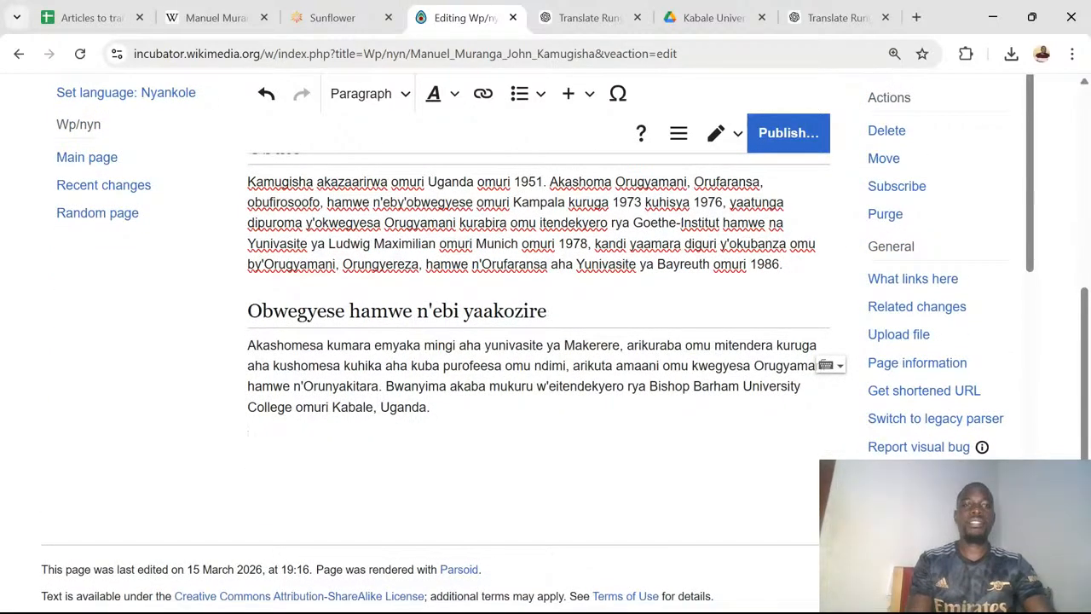
Copy the second paragraph under "Academia and his contributions", starting "At Kabale University", from the English article and translate it into Runyankore in Sunflower.
left_click(219, 26)
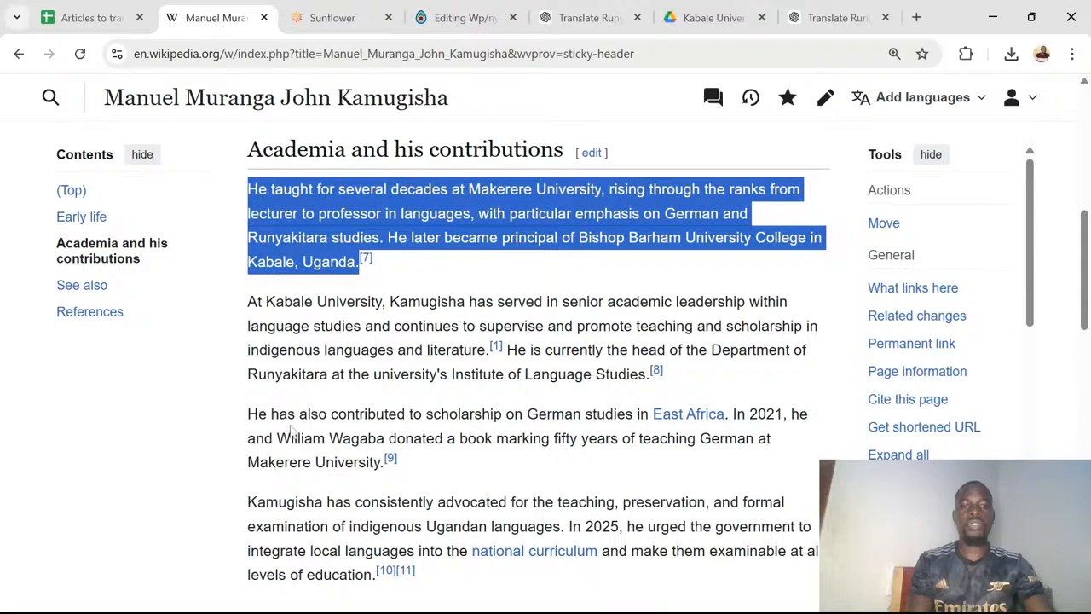
scroll(294, 433, "down", 1)
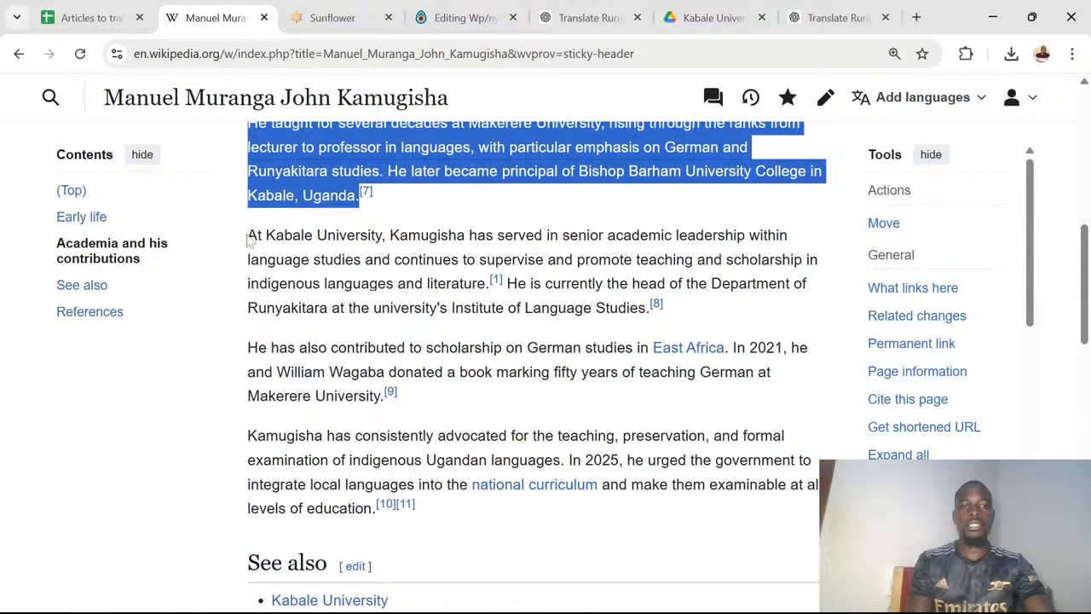
left_click_drag(248, 235, 651, 307)
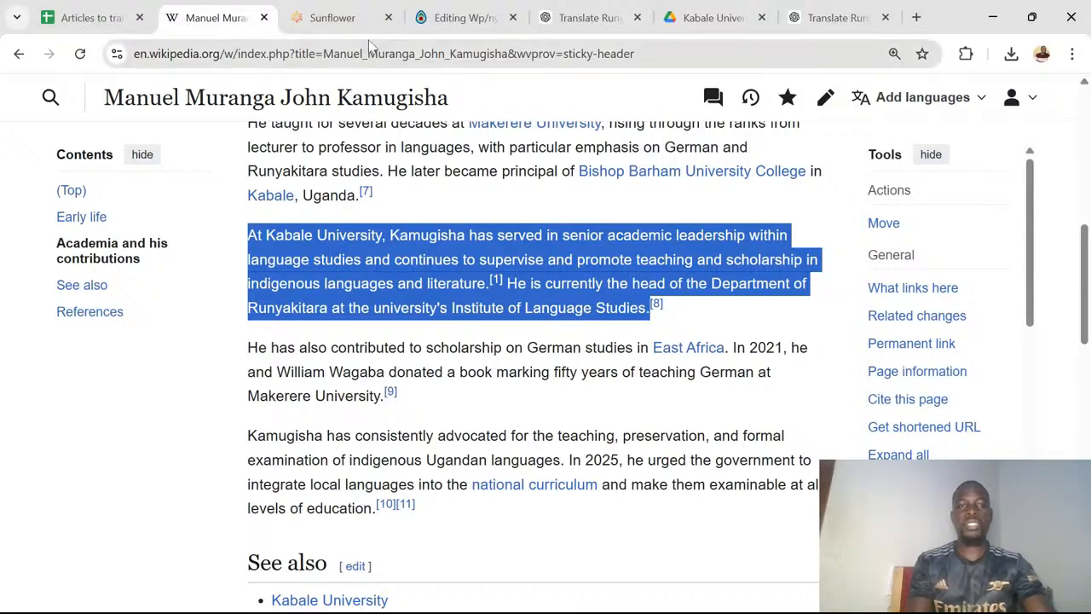
left_click(322, 19)
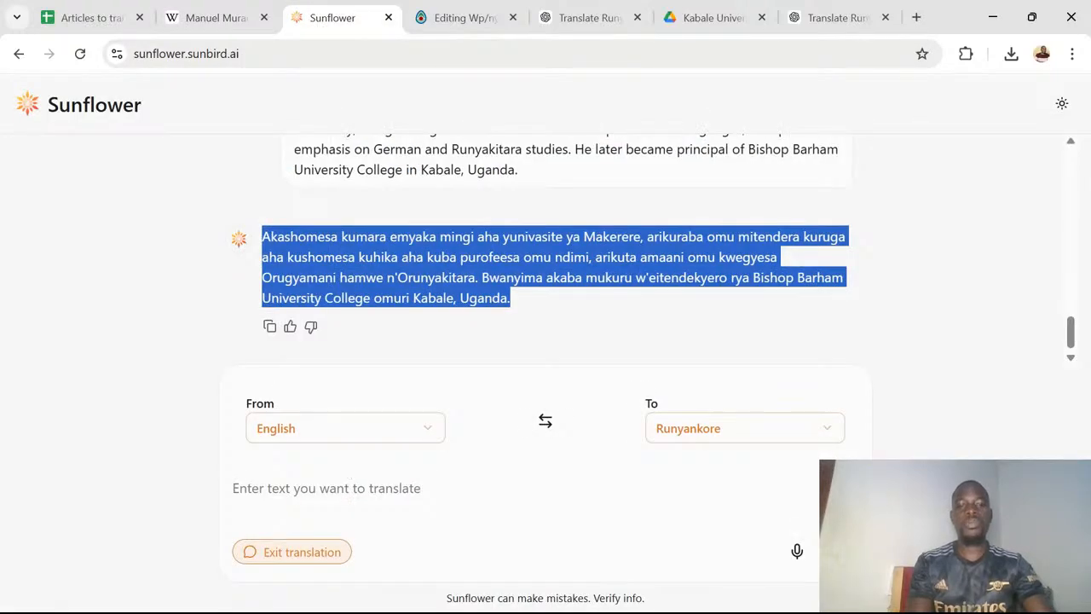
left_click(327, 488)
type("At Kabale University, Kamugisha has served in senior academic leadership within language studies and continues to supervise and promote teaching and scholarship in indigenous languages and literature. He is currently the head of the Department of Runyakitara at the university's Institute of Language Studies.")
key("Return")
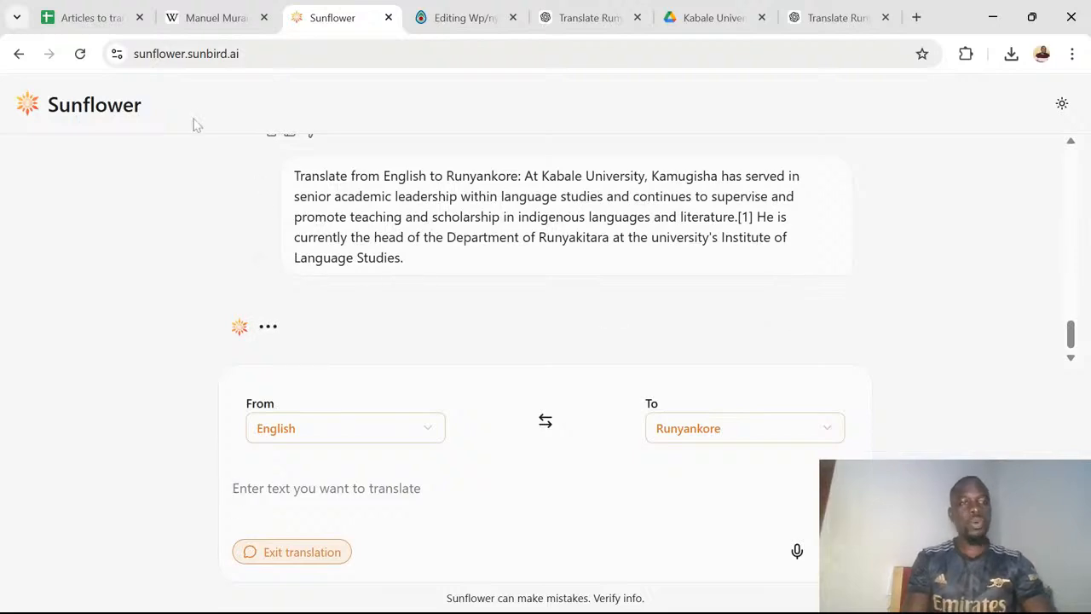
Link the word "Kabale" in the Incubator article's opening paragraph to the page Wp/nyn/Kabale District.
left_click(426, 28)
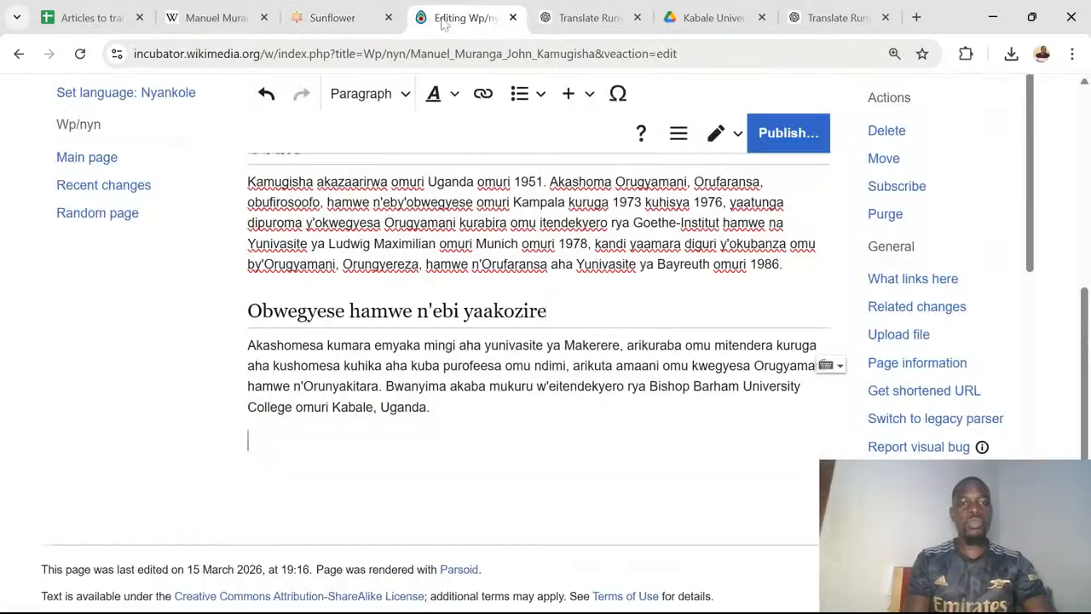
scroll(545, 384, "up", 5)
scroll(546, 383, "down", 2)
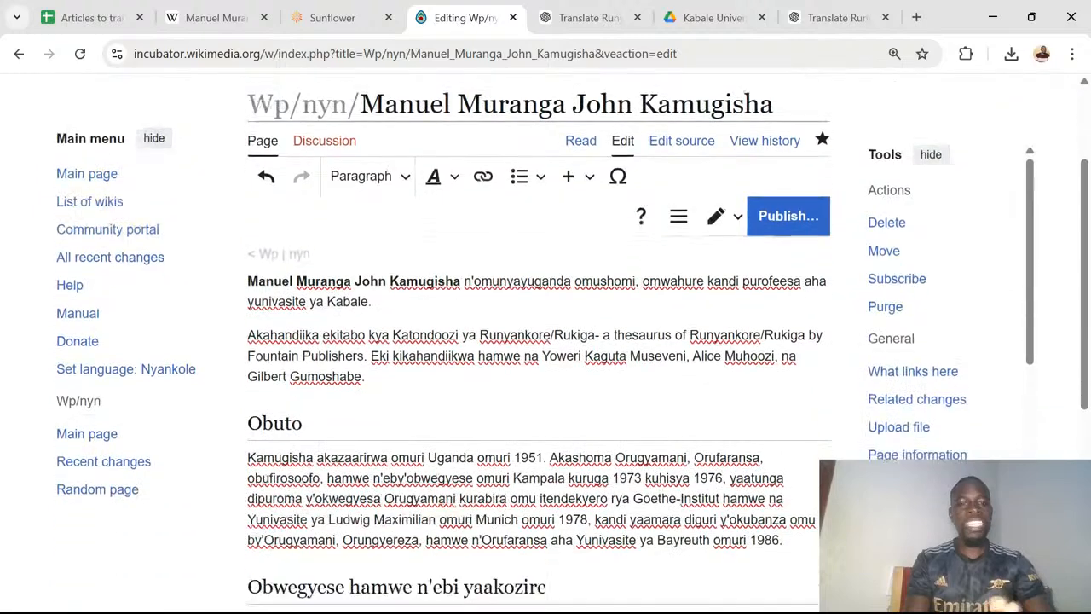
double_click(349, 302)
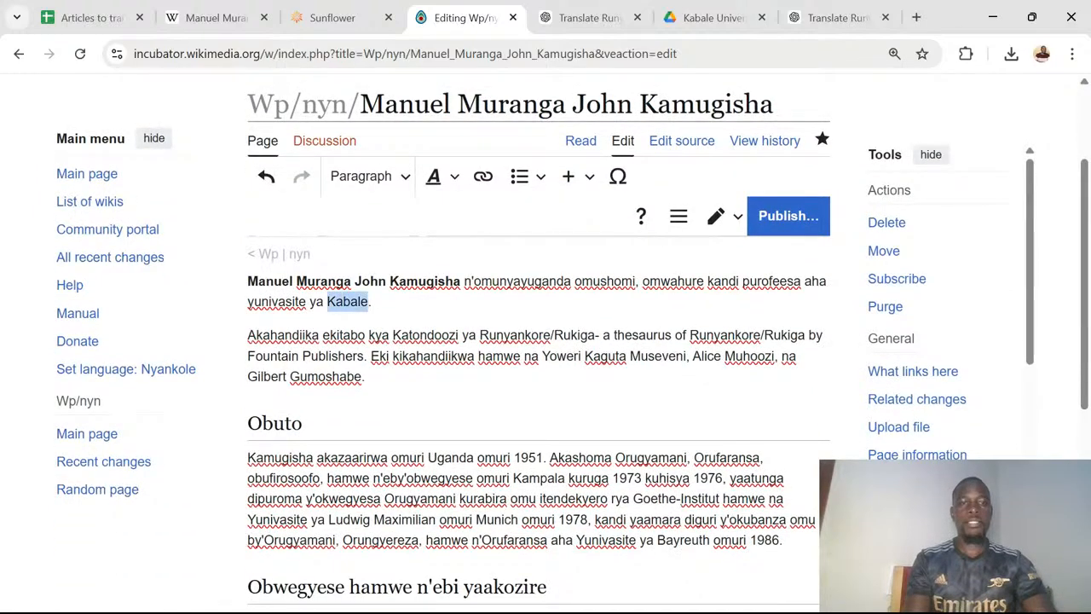
key("ctrl+k")
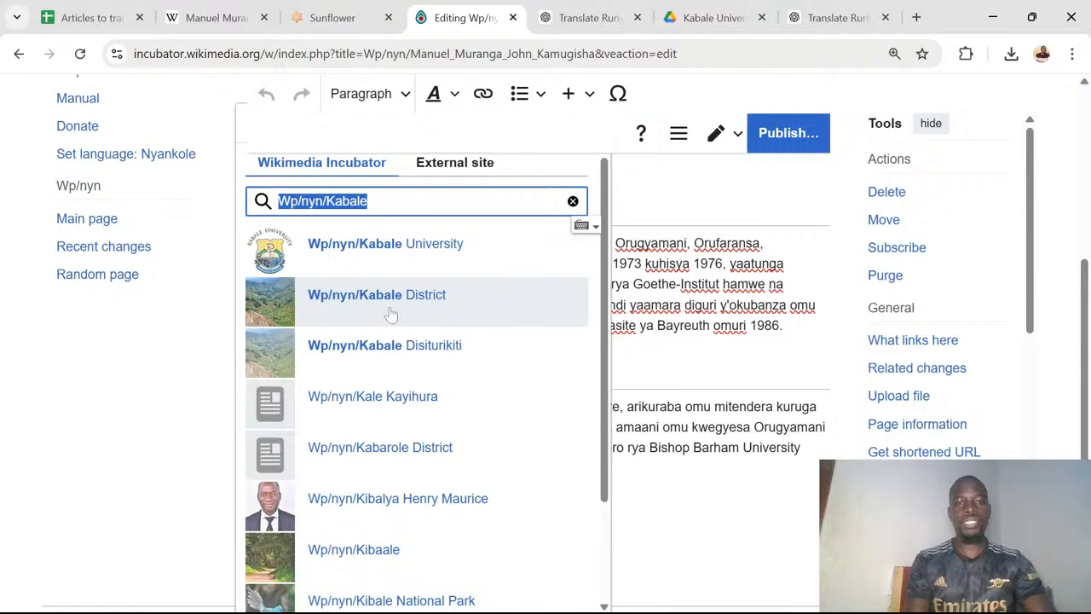
left_click(403, 312)
left_click(639, 199)
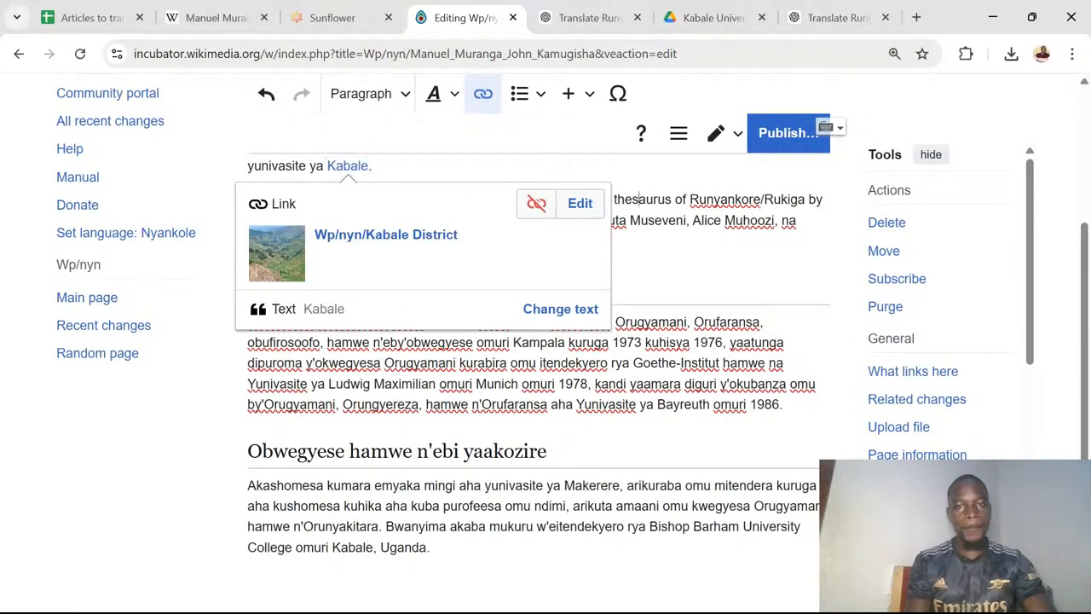
Remove the Kabale District link from the word "Kabale" in the opening paragraph.
scroll(639, 199, "up", 1)
scroll(537, 341, "up", 2)
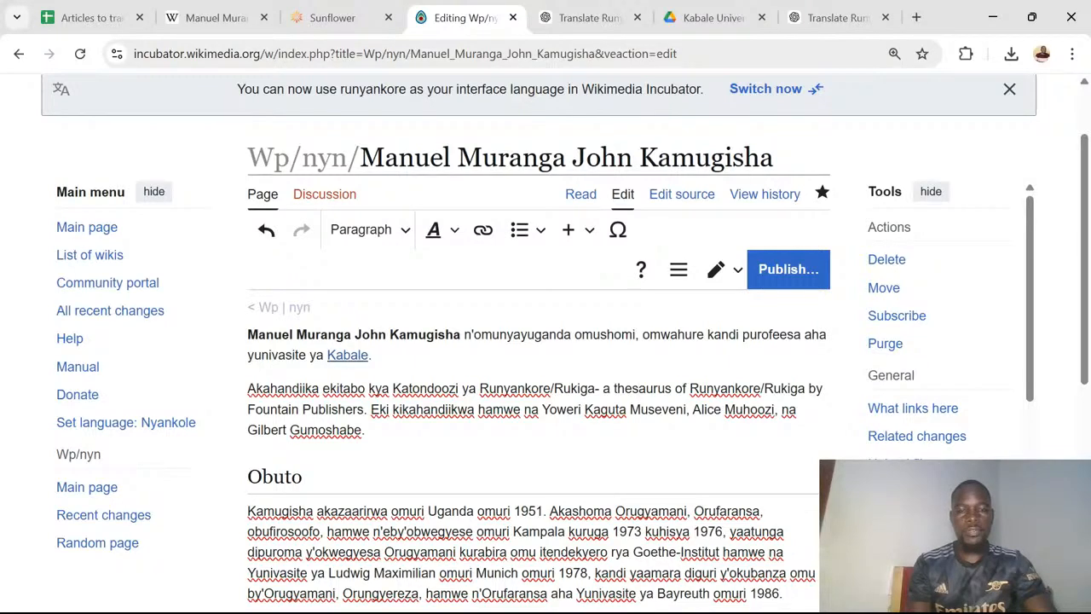
left_click(347, 355)
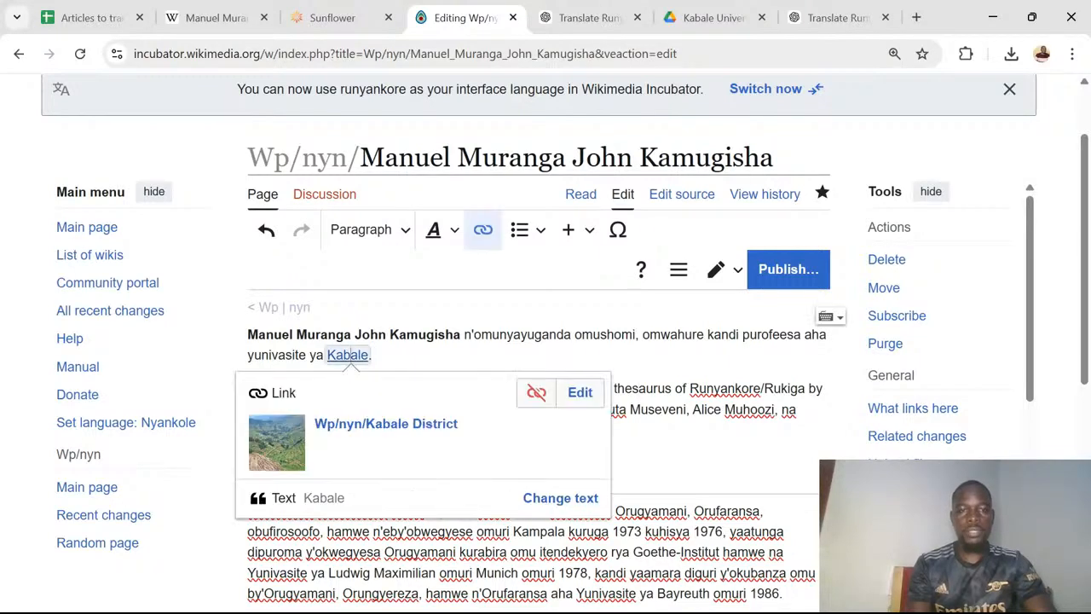
left_click(536, 392)
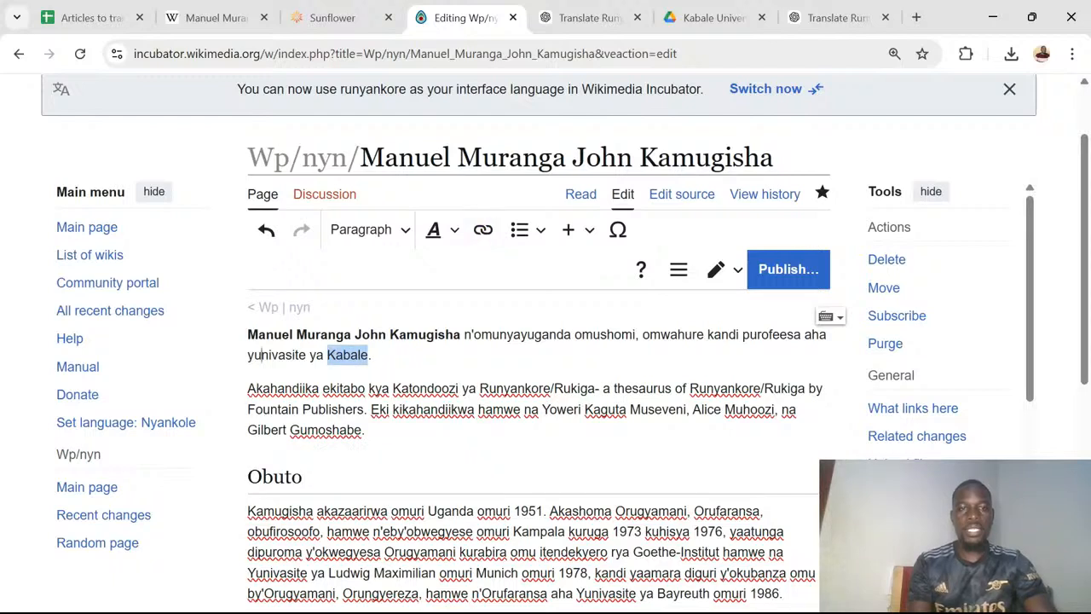
left_click_drag(261, 354, 255, 354)
key("ctrl+z")
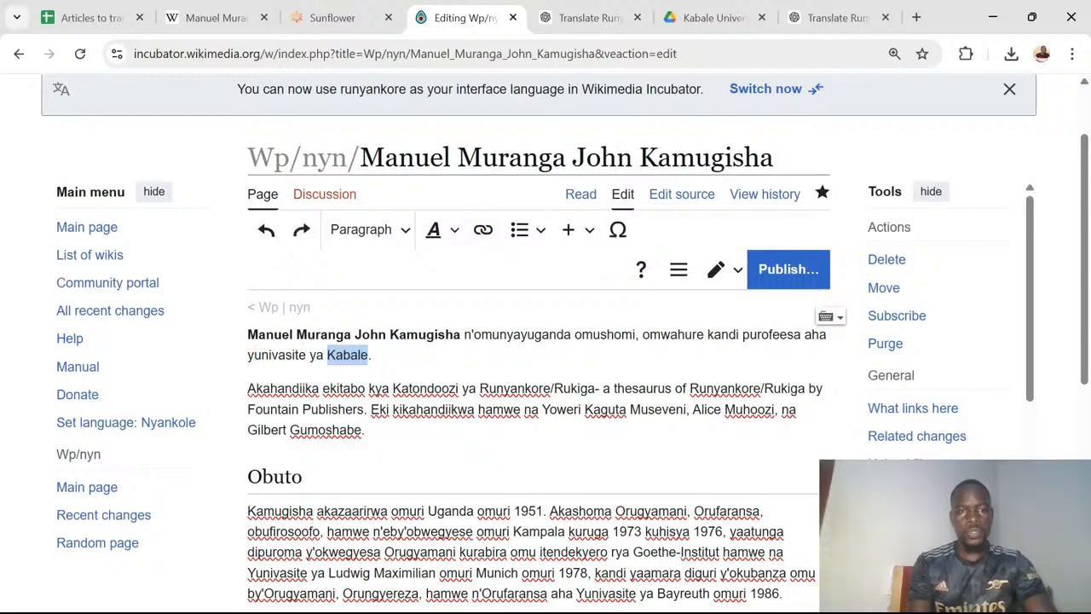
Link the phrase "yunivasite ya Kabale" in the Incubator article's opening paragraph to the page Wp/nyn/Kabale University.
left_click(369, 354)
key("shift+Left")
key("shift+Left")
key("shift+Left")
key("shift+Left")
key("shift+Left")
key("shift+Left")
key("shift+Left")
key("shift+Left")
key("shift+Left")
key("shift+Left")
key("shift+Left")
key("shift+Left")
key("shift+Left")
key("shift+Left")
key("shift+Left")
key("shift+Left")
key("shift+Left")
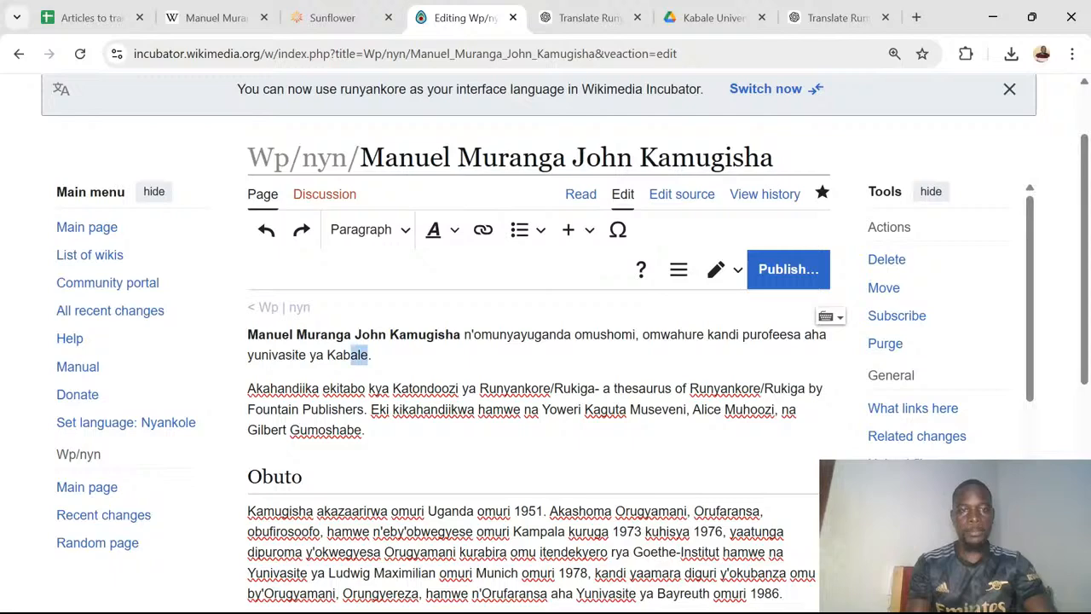
key("shift+Left")
key("shift+Left")
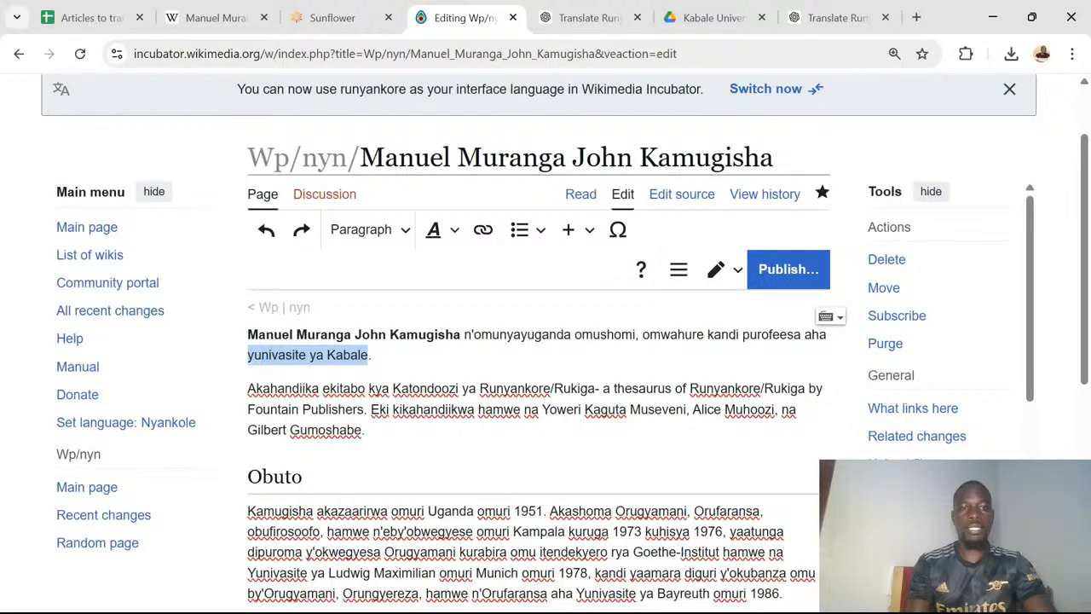
left_click(482, 229)
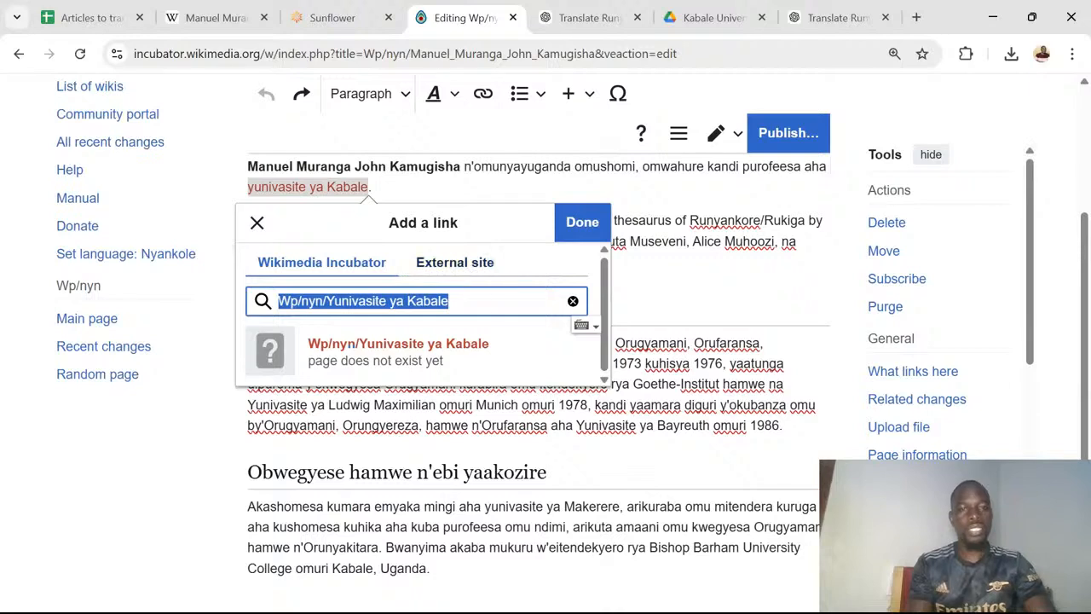
left_click(407, 300)
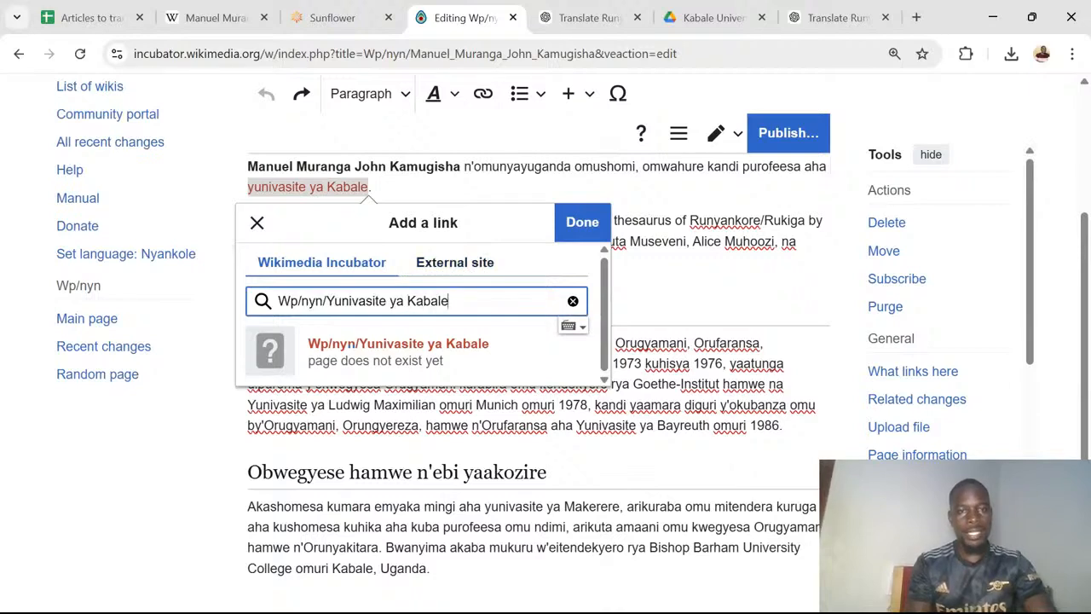
left_click_drag(449, 301, 326, 301)
type("Kabale")
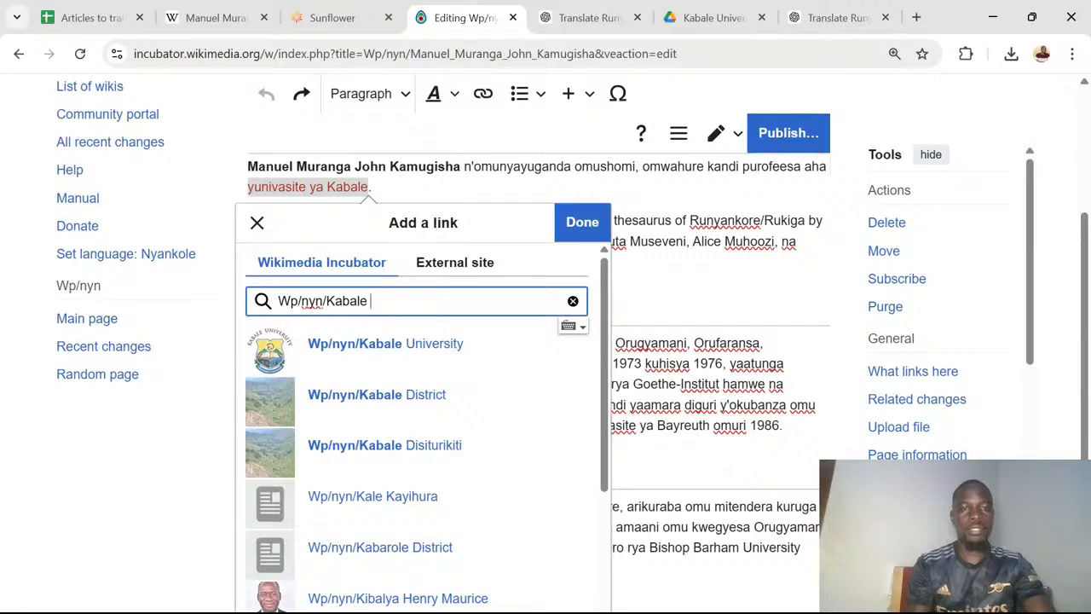
key("Down")
key("Return")
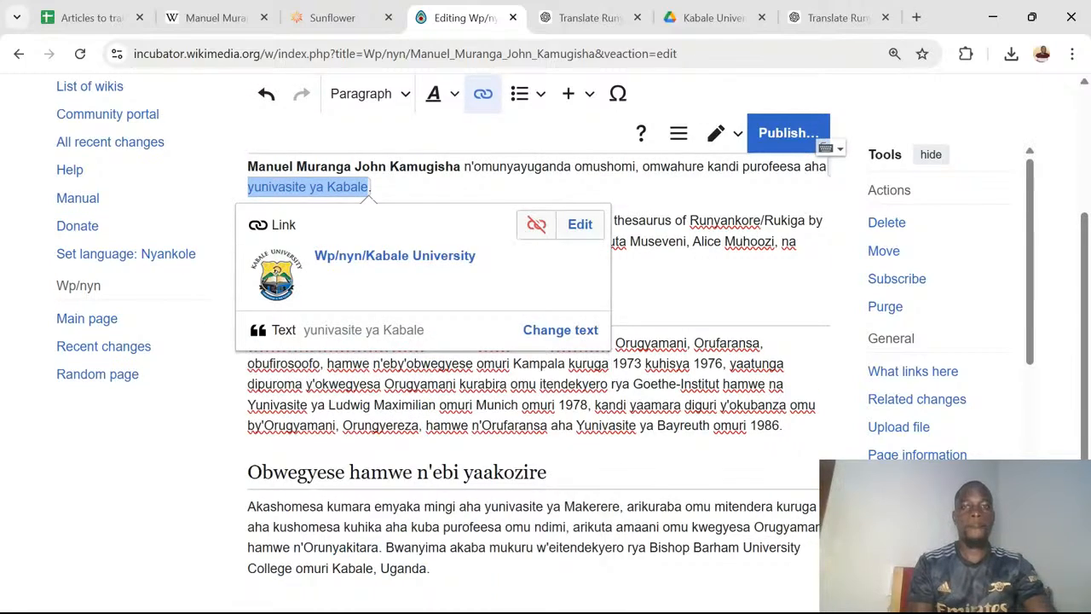
Publish the page changes with the summary "Linked and added content on his contributions".
left_click(788, 133)
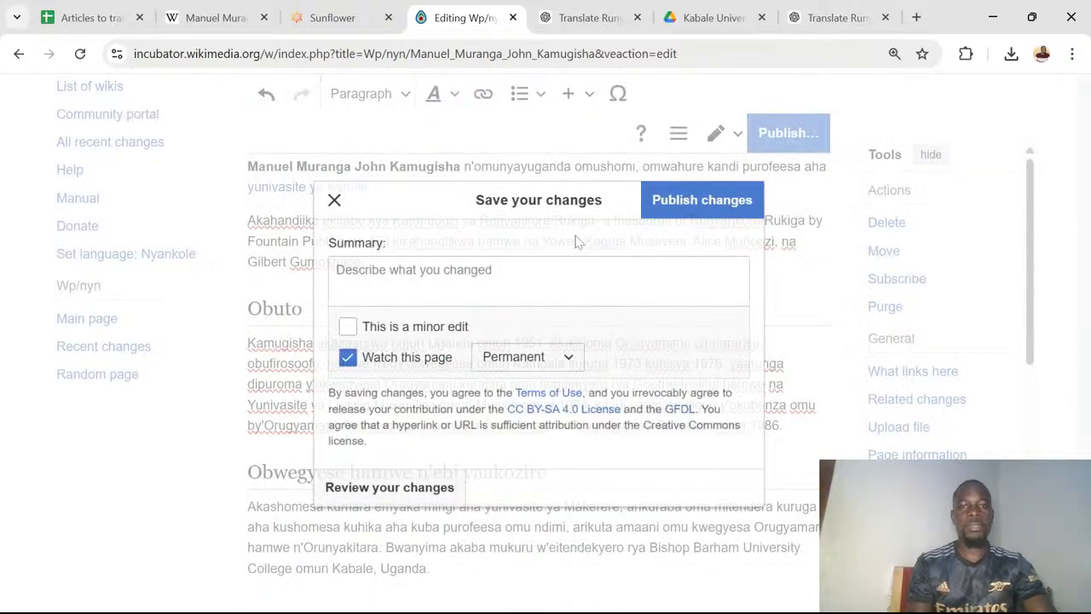
type("Lin")
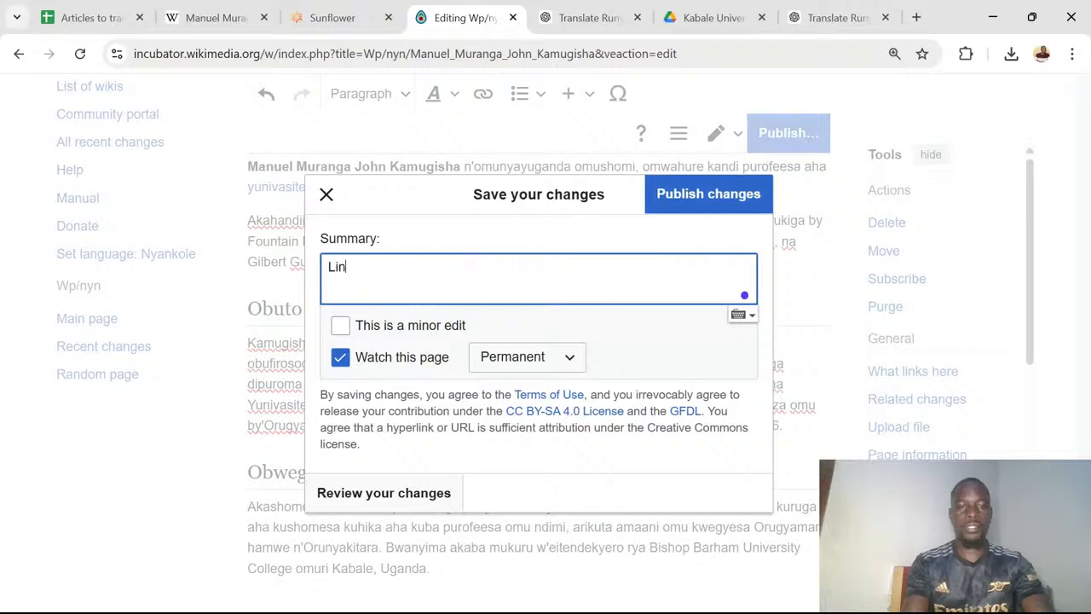
type("ked and")
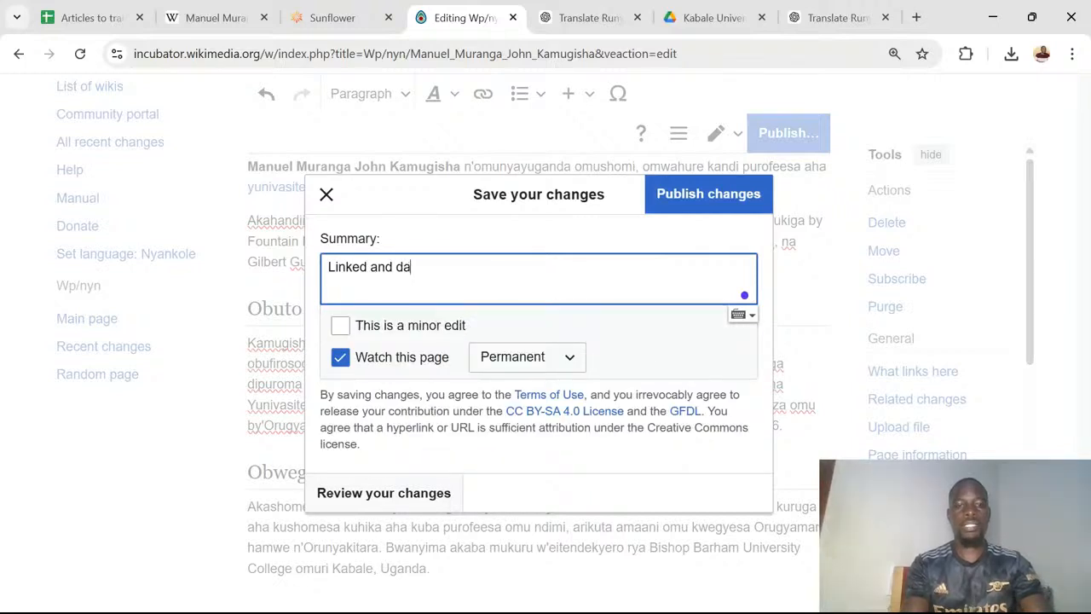
type(" added ")
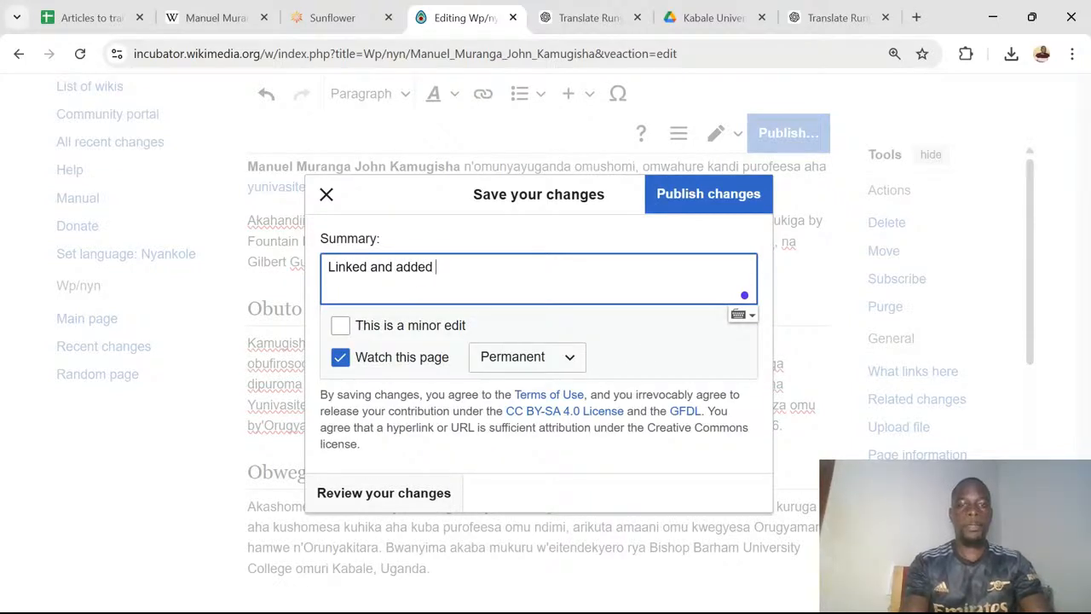
type("content ")
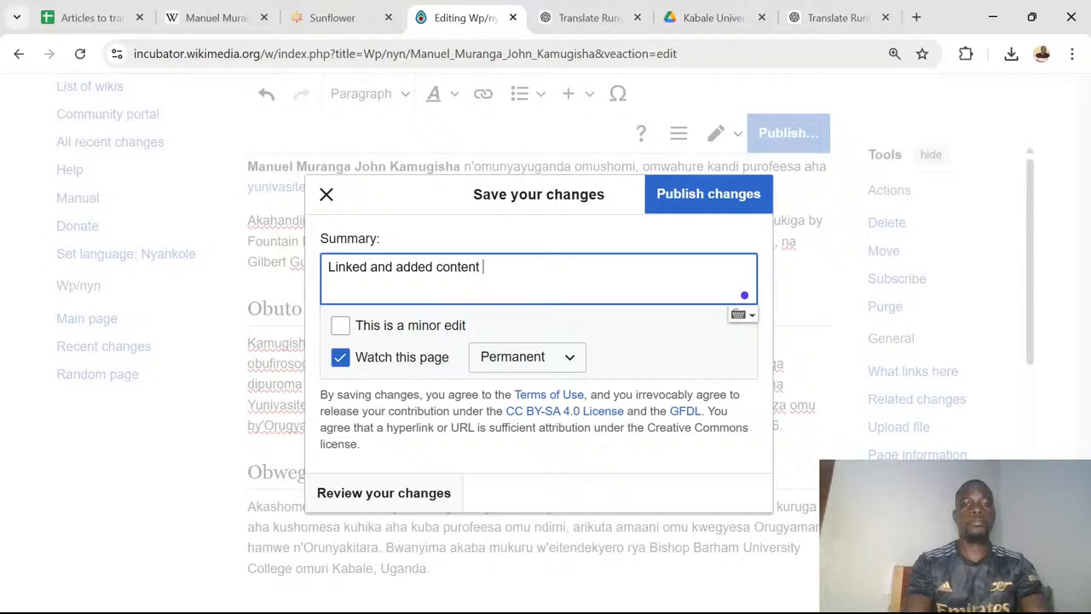
type("on his")
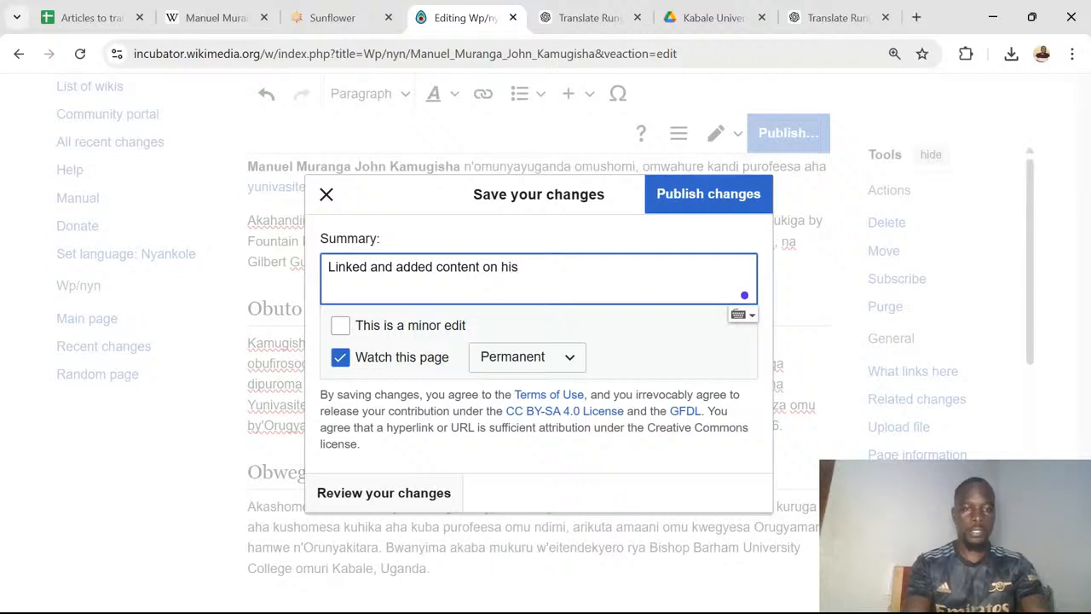
type(" contri")
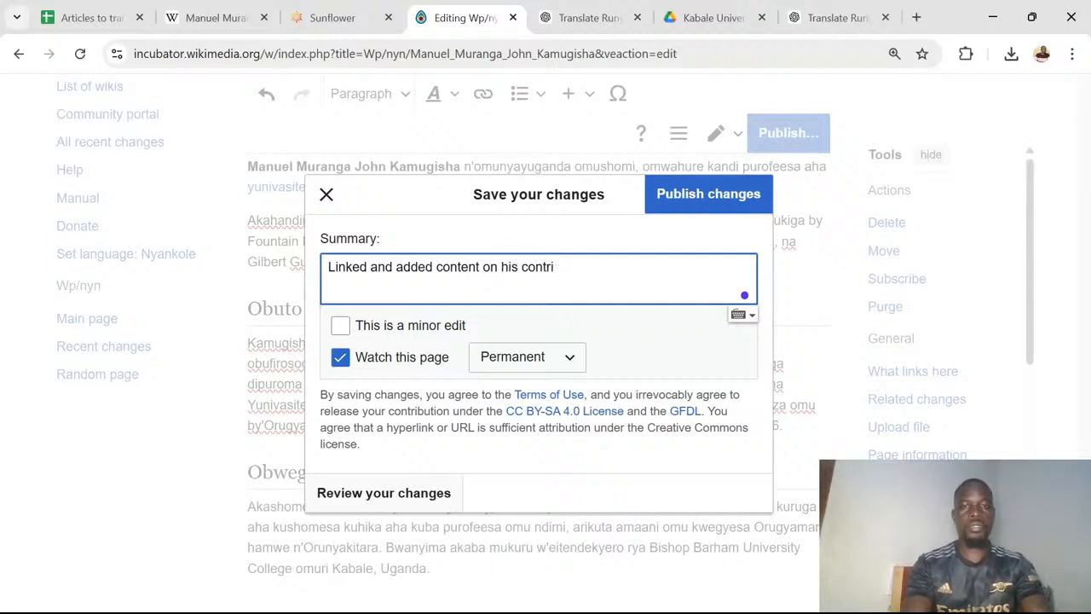
type("uutions")
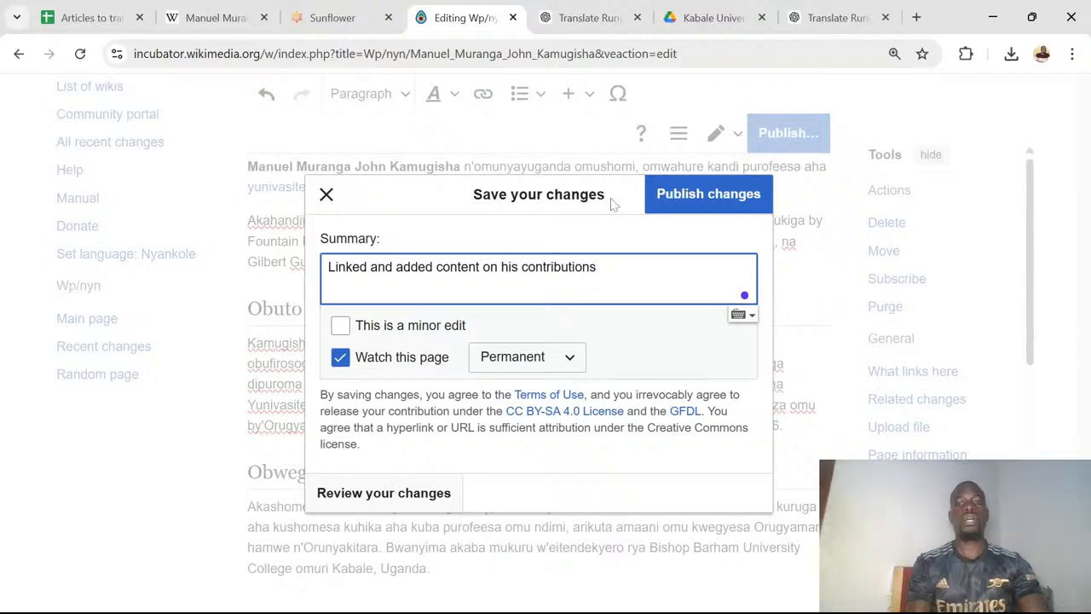
left_click(685, 195)
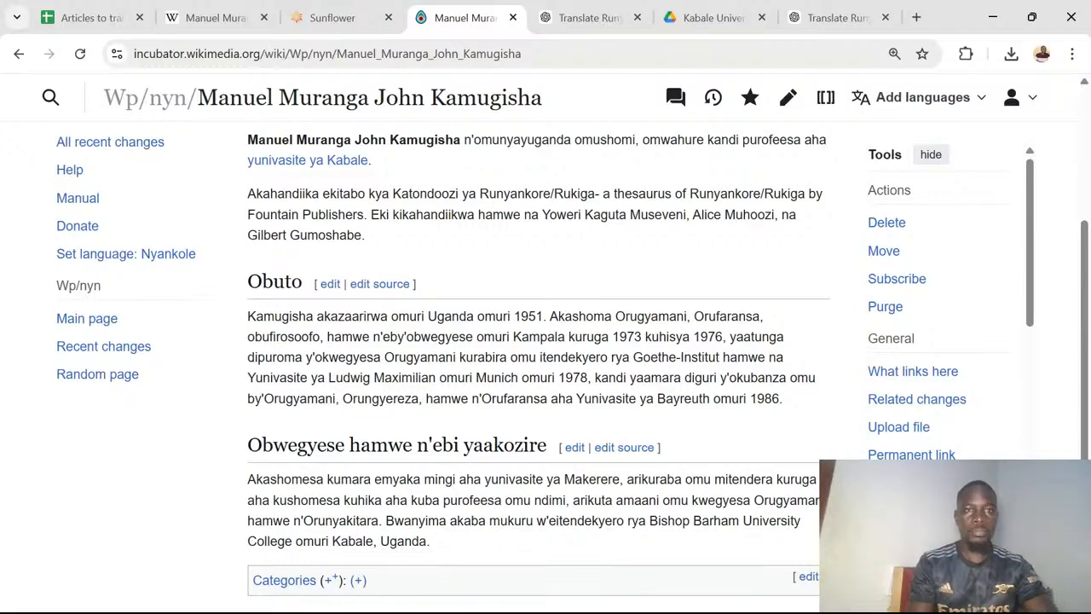
Copy Sunflower's Runyankore translation of the Kabale University paragraph into the Incubator article as the closing paragraph of "Obwegyese hamwe n'ebi yaakozire".
left_click(333, 17)
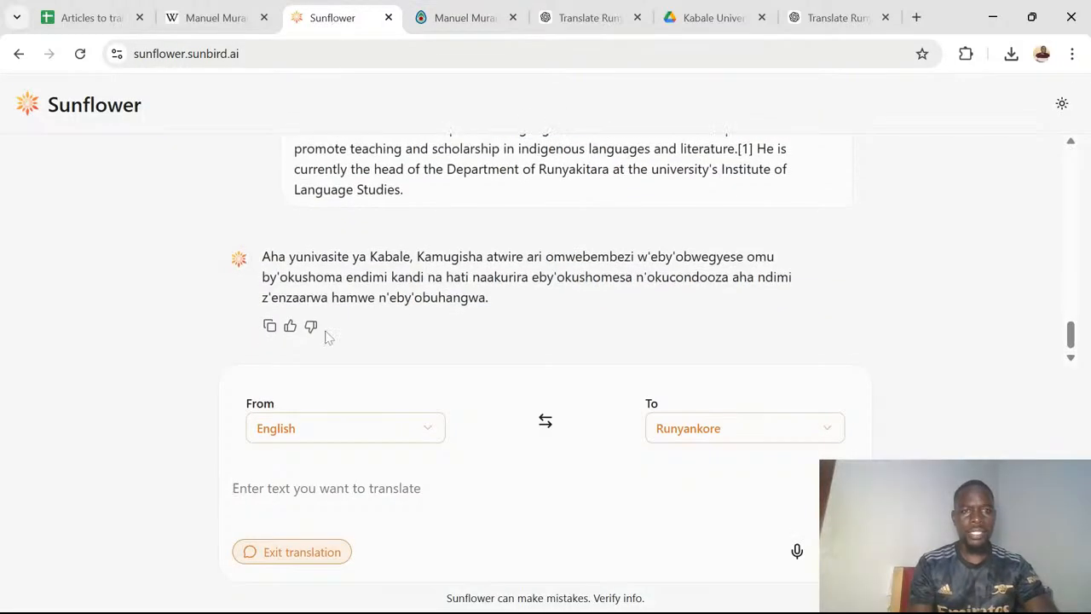
left_click_drag(260, 256, 497, 302)
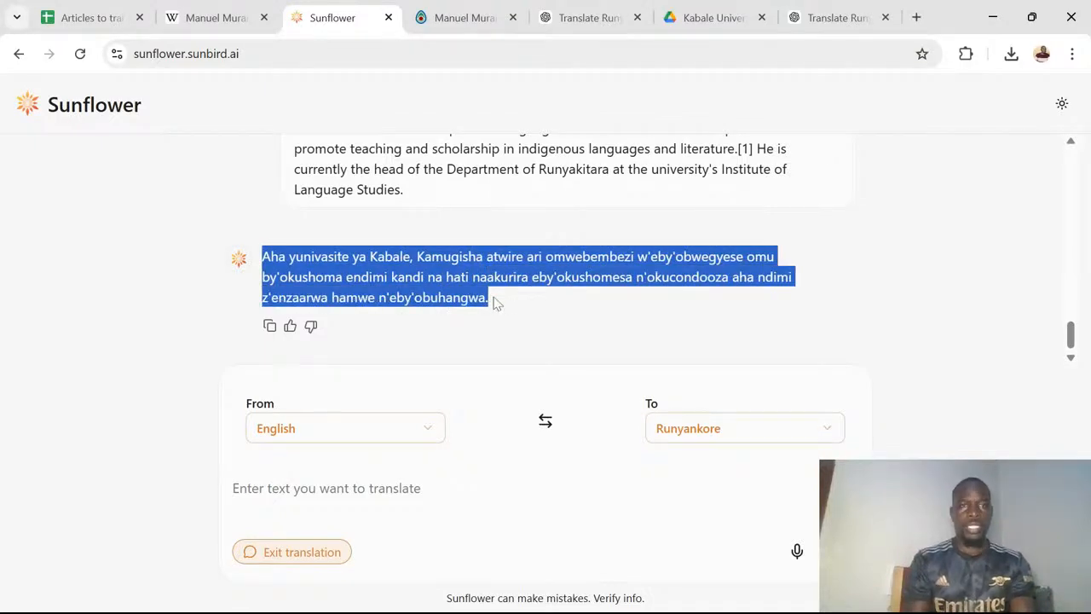
left_click(450, 17)
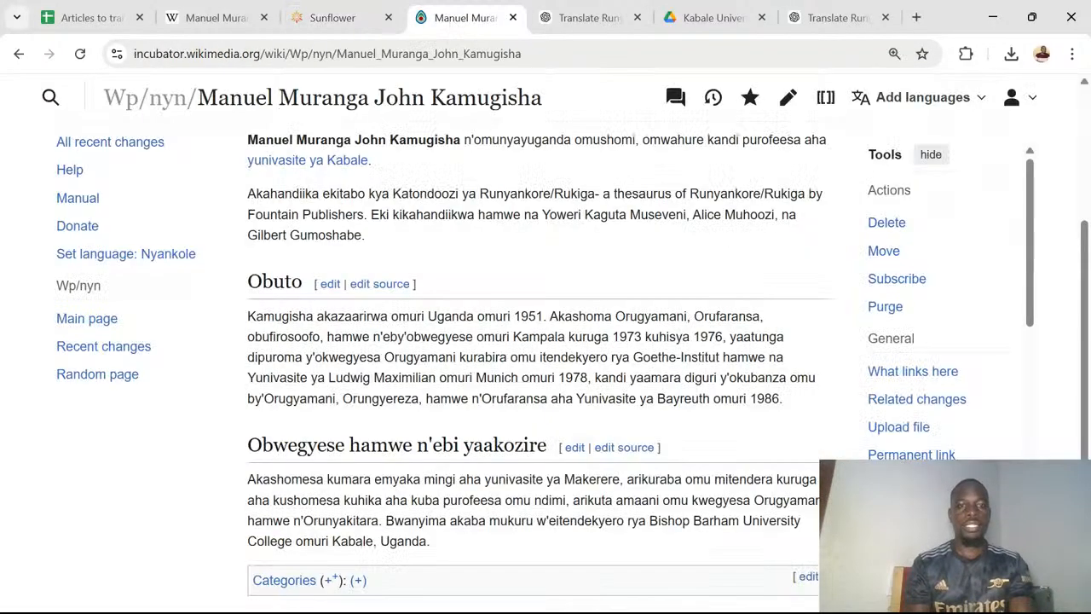
scroll(500, 244, "down", 2)
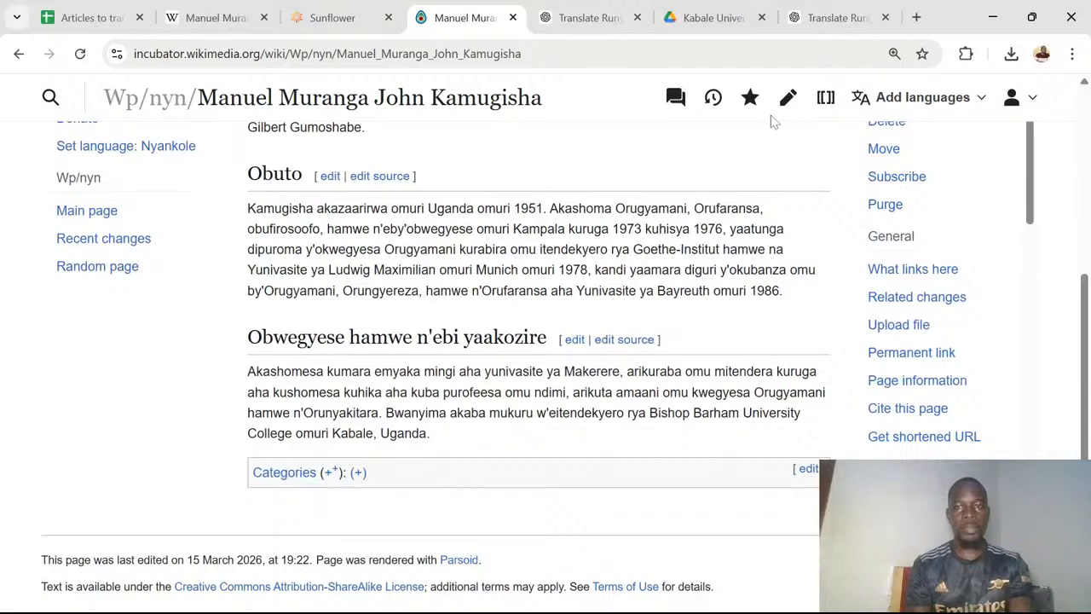
left_click(787, 97)
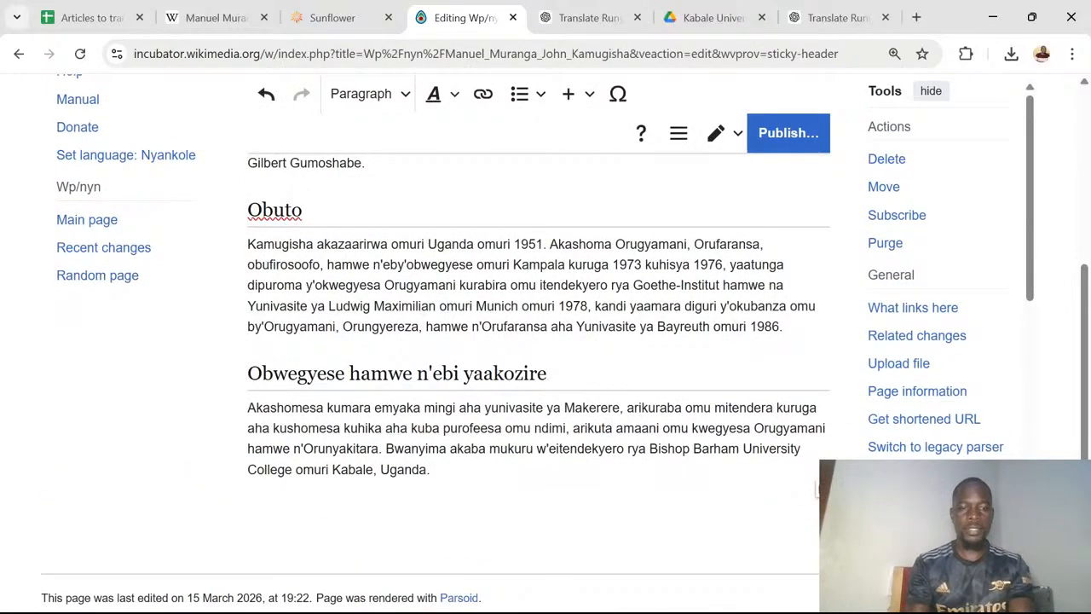
type("Aha yunivasite ya Kabale, Kamugisha atwire ari omwebembezi w'eby'obwegyese omu by'okushomesa endimi kandi na hati naakurira eby'okushomesa n'okucondooza aha ndimi z'enzaarwa hamwe n'eby'obuhangwa.")
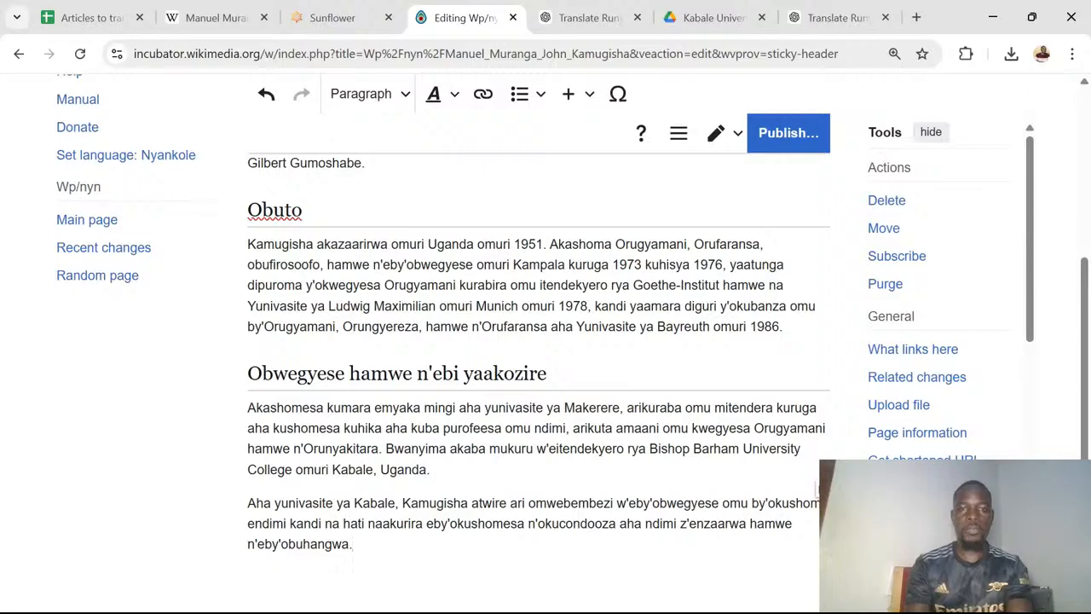
Translate the English Wikipedia paragraph on German studies in East Africa and the 2021 book donation into Runyankore with Sunflower.
left_click(333, 17)
left_click(213, 19)
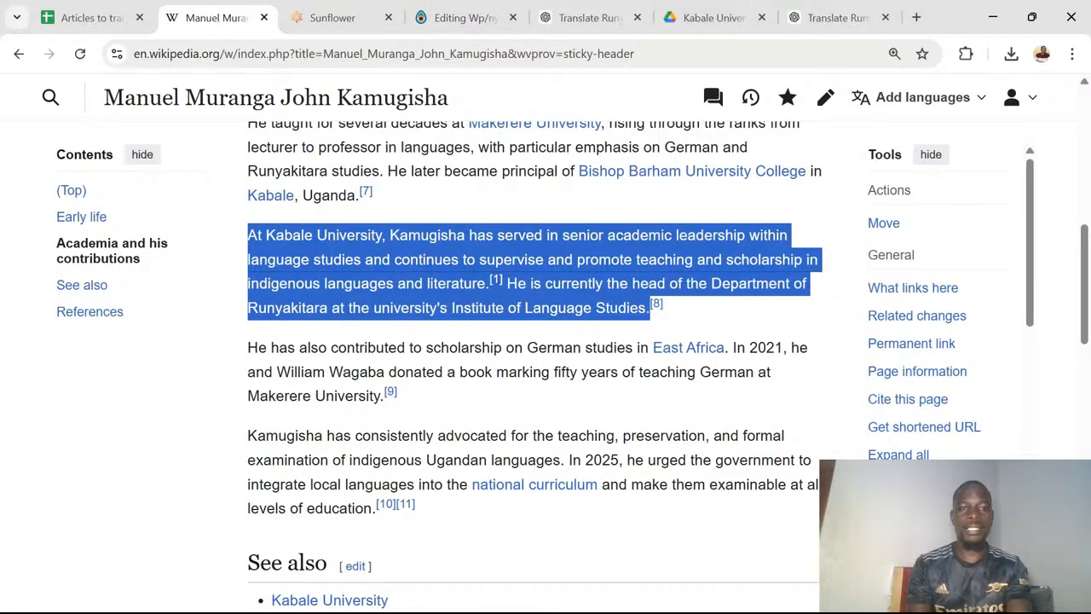
scroll(535, 341, "down", 1)
left_click(249, 274)
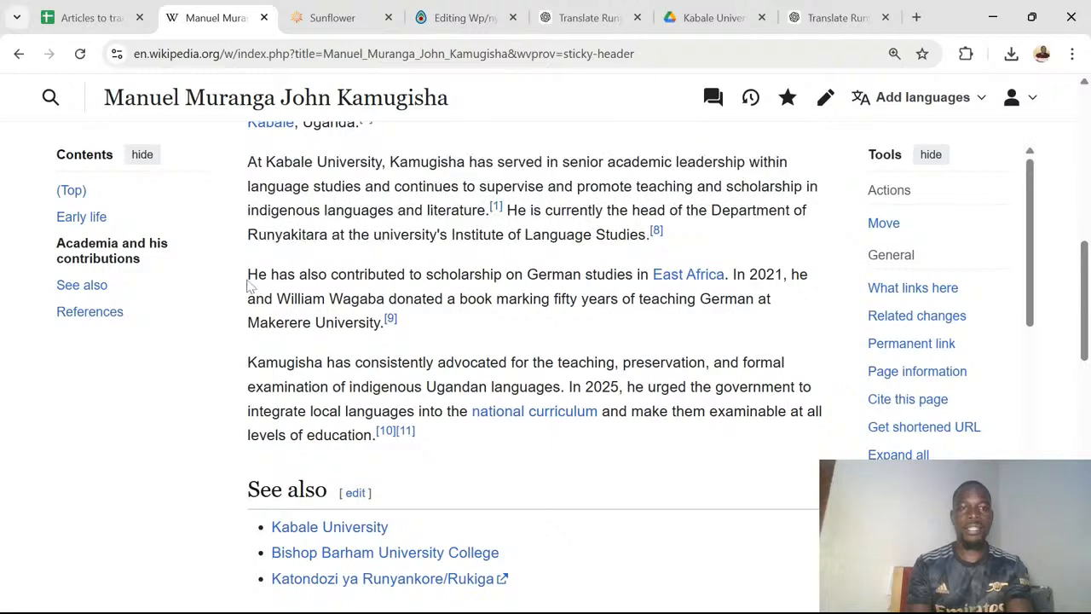
left_click_drag(249, 275, 386, 333)
key("ctrl+c")
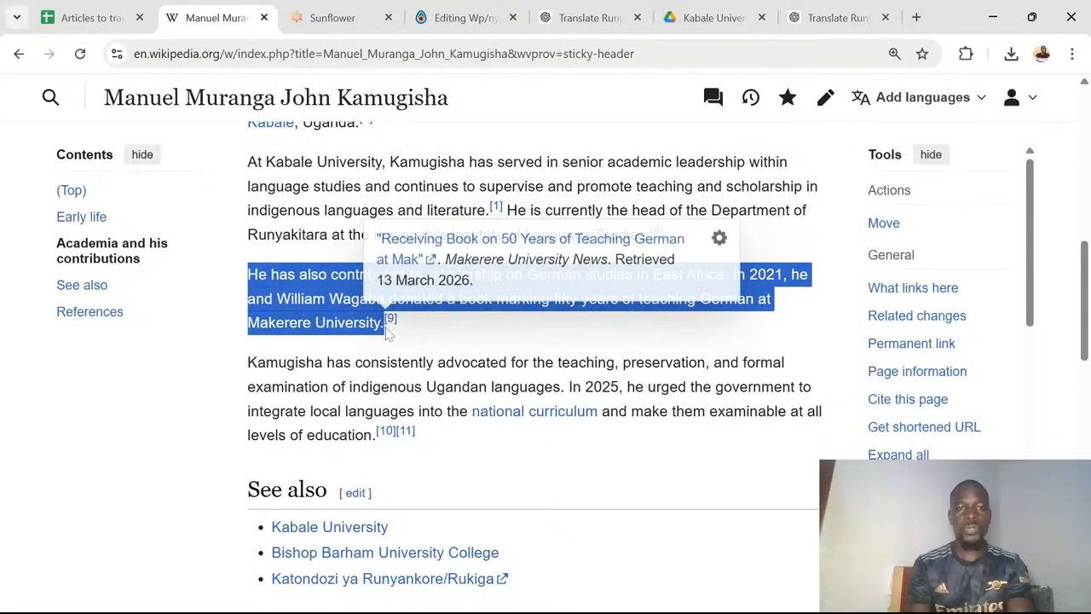
left_click(332, 18)
left_click(326, 488)
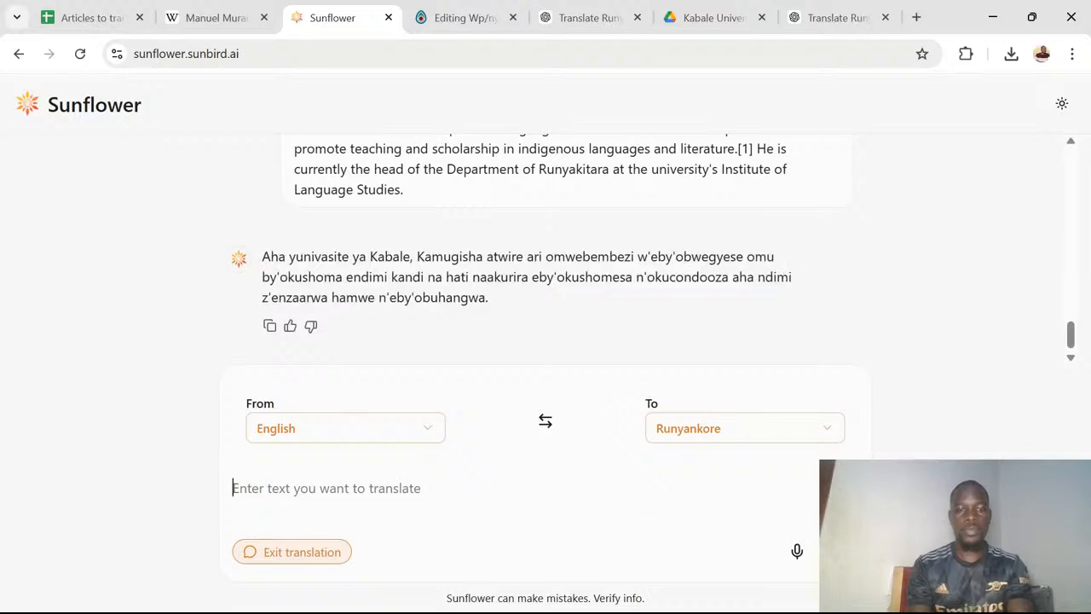
key("ctrl+v")
key("Return")
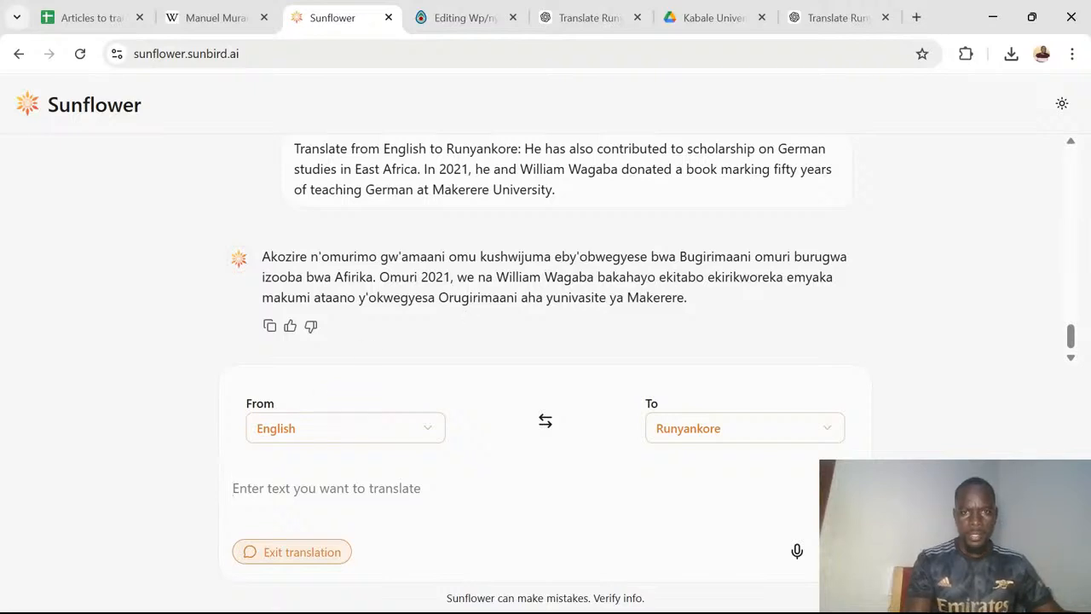
Copy the translated German studies paragraph into the Incubator article as a new paragraph below the Kabale University one.
left_click(269, 326)
left_click(226, 19)
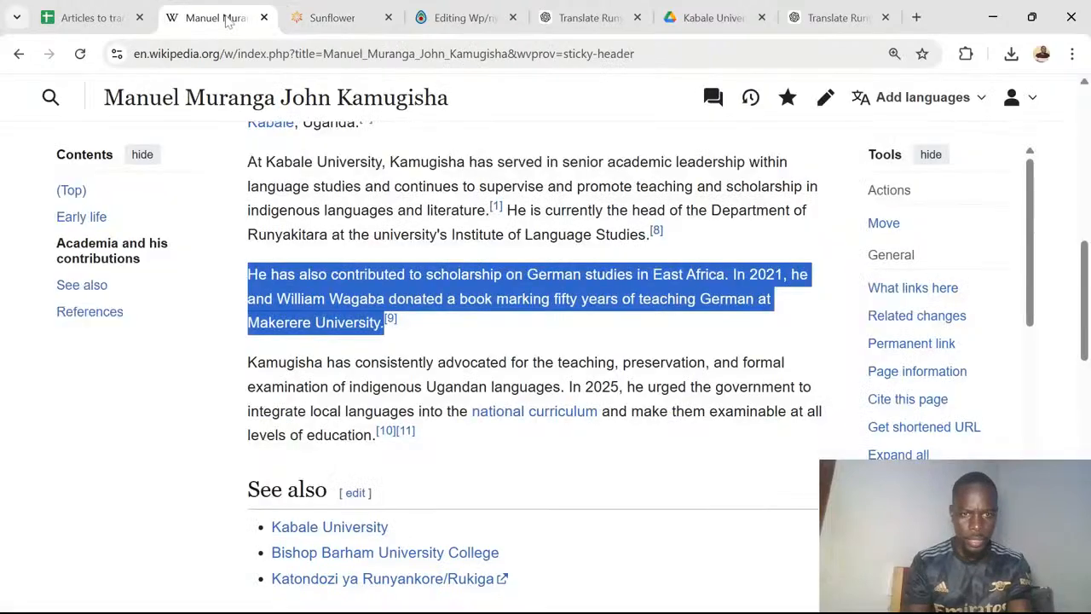
left_click(461, 19)
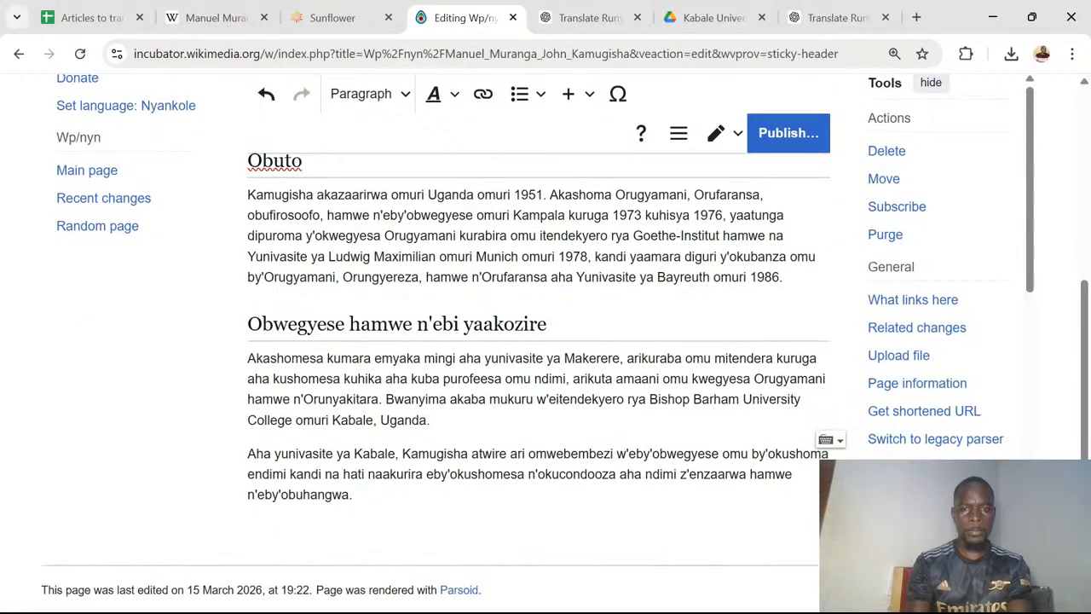
key("Return")
key("ctrl+v")
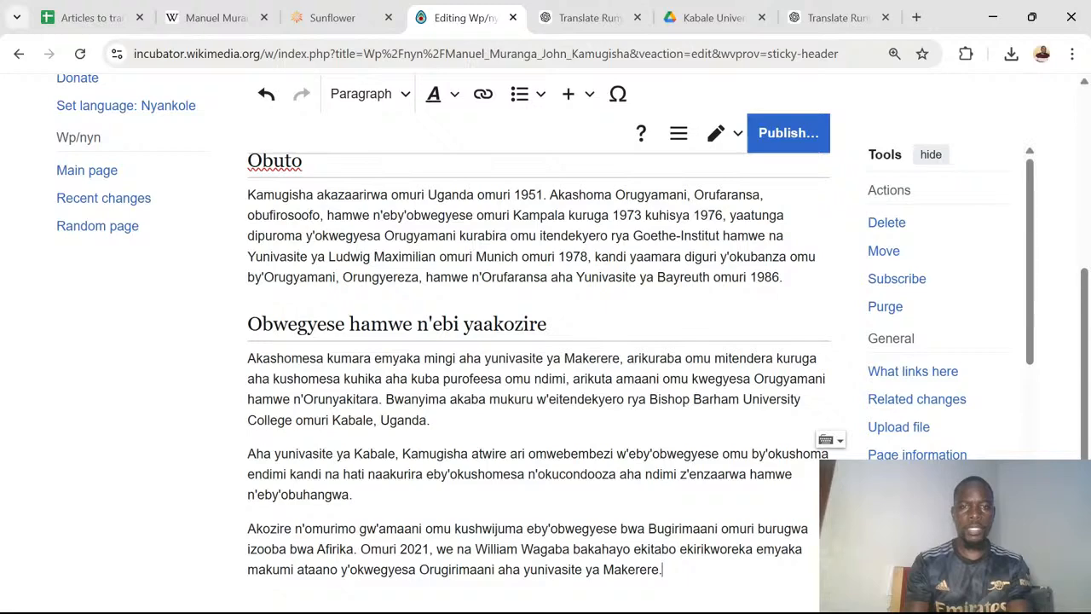
Translate the English Wikipedia paragraph on advocacy for indigenous Ugandan languages into Runyankore with Sunflower.
left_click(217, 18)
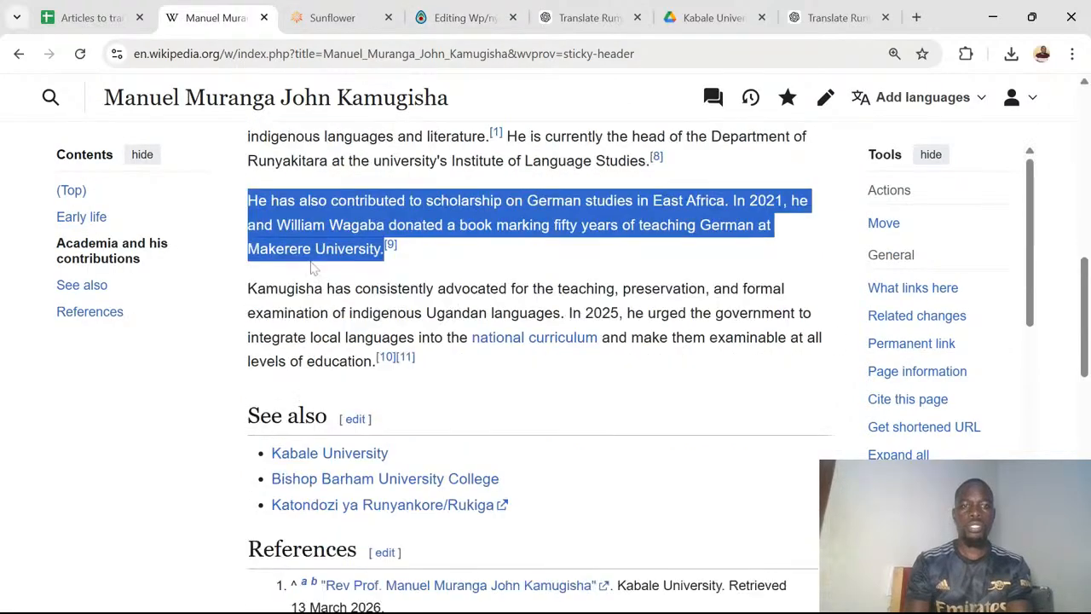
scroll(312, 267, "down", 1)
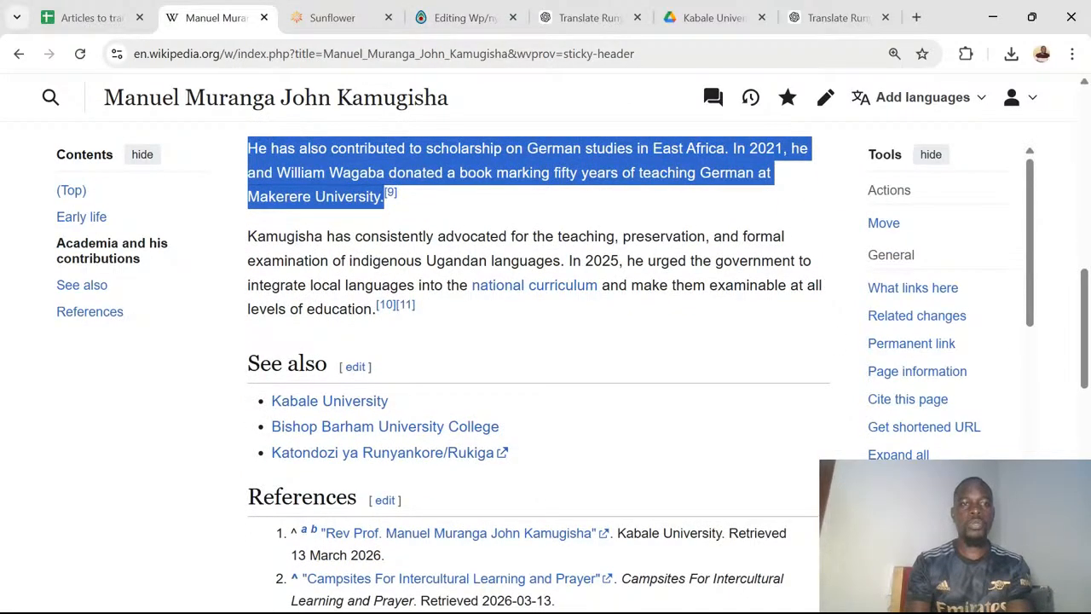
left_click_drag(247, 236, 376, 309)
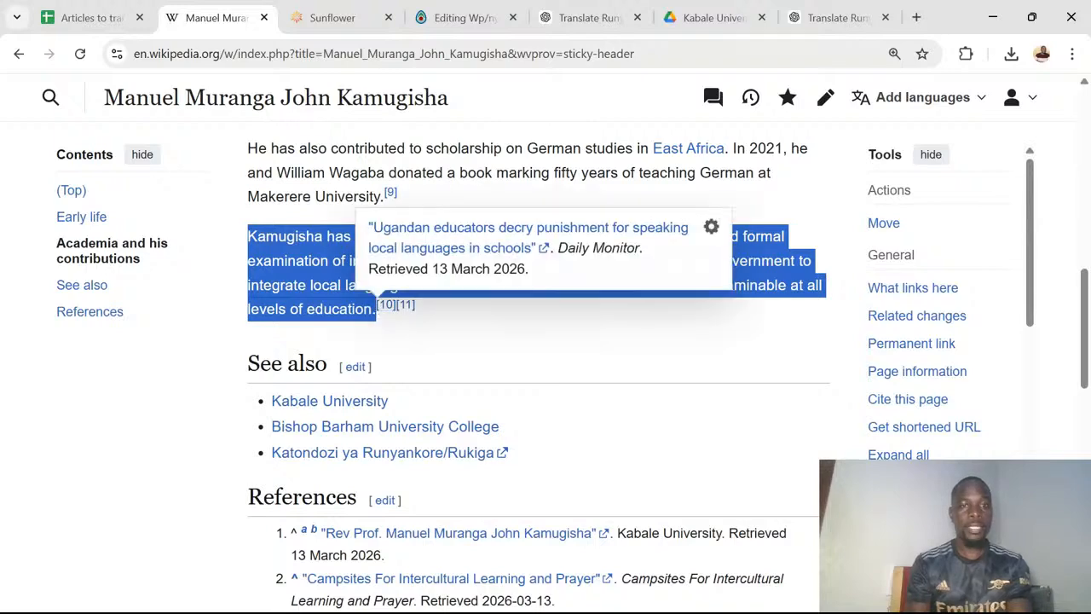
left_click(333, 17)
left_click(323, 487)
key("ctrl+v")
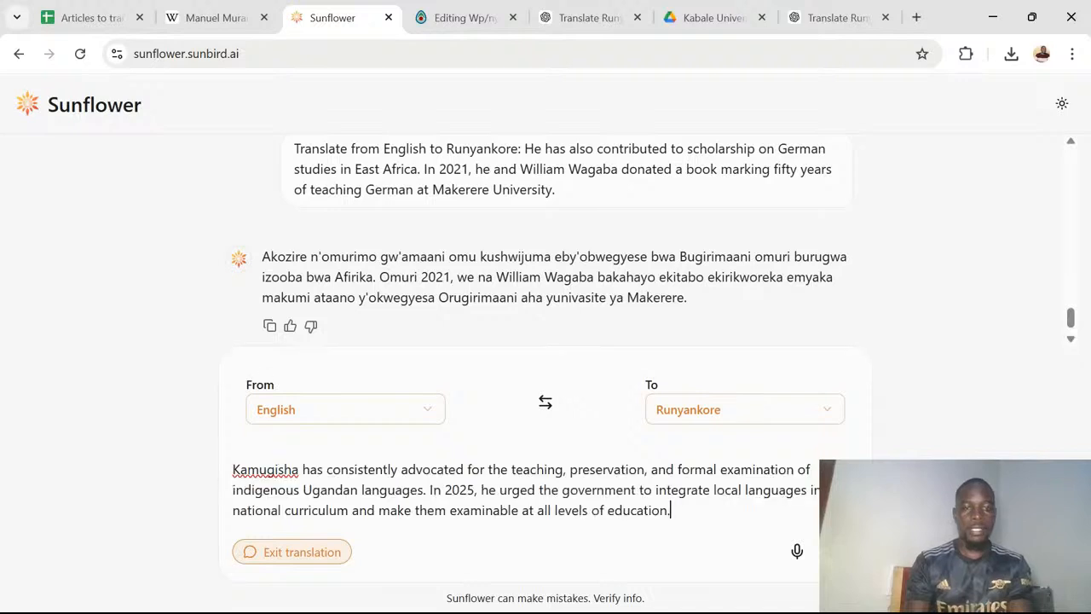
key("Return")
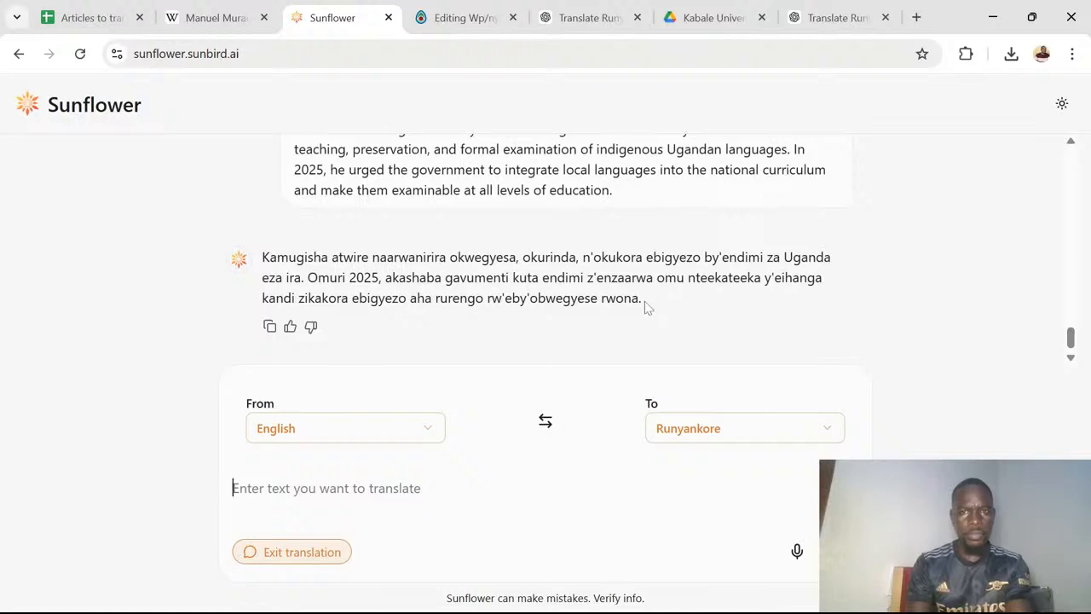
Copy the translated language advocacy paragraph into the Incubator article as a new paragraph below the German studies one.
left_click_drag(646, 302, 260, 256)
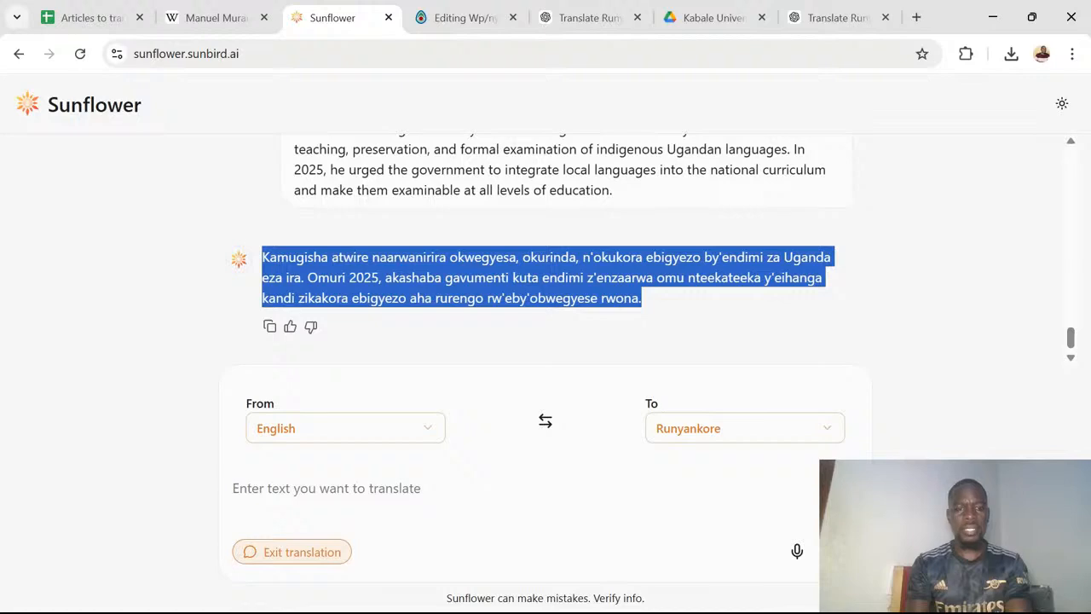
left_click(460, 17)
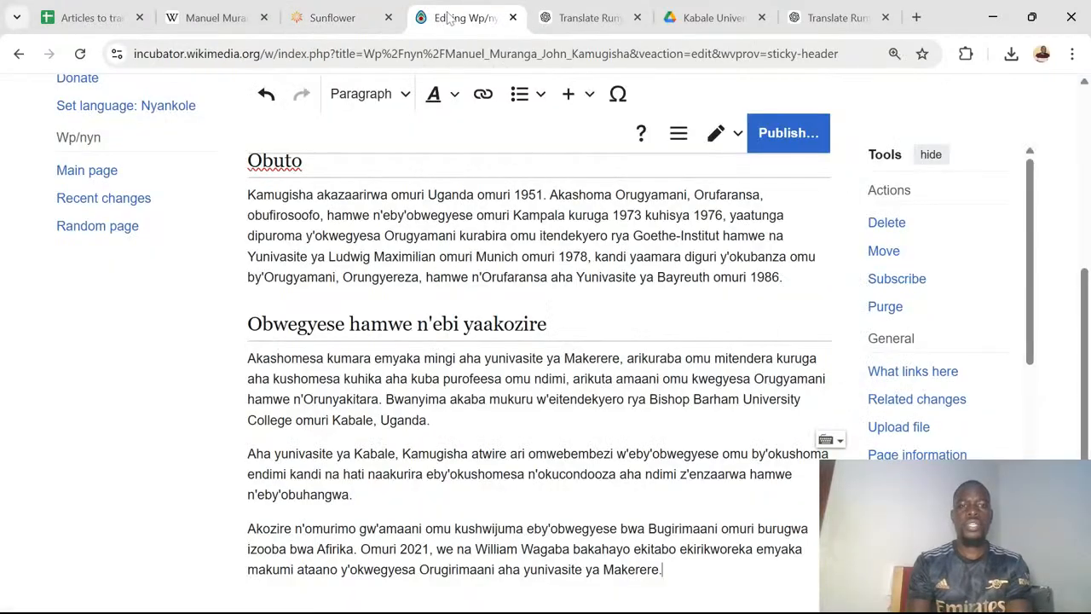
scroll(537, 341, "down", 2)
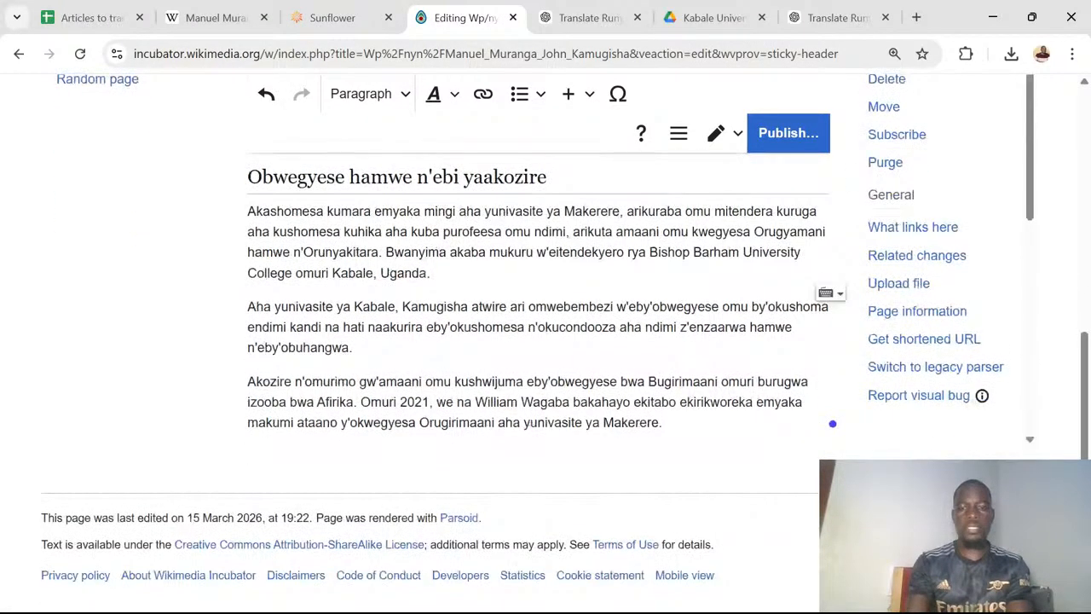
key("ctrl+v")
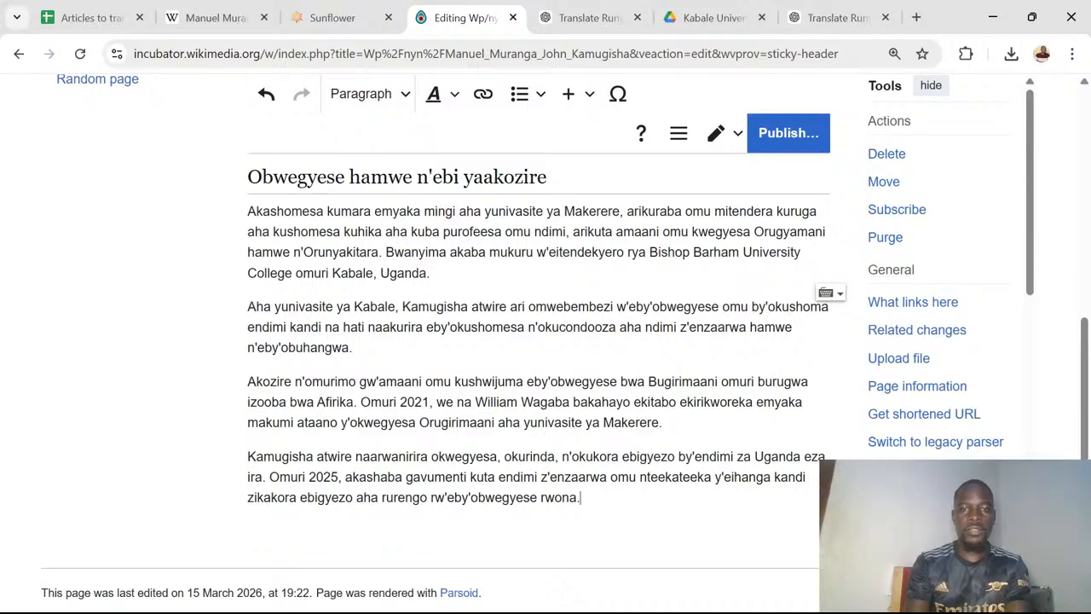
Review the Incubator draft from the opening to the last paragraph and compare its coverage with the English Wikipedia article's sections.
scroll(537, 341, "up", 1)
scroll(537, 341, "up", 3)
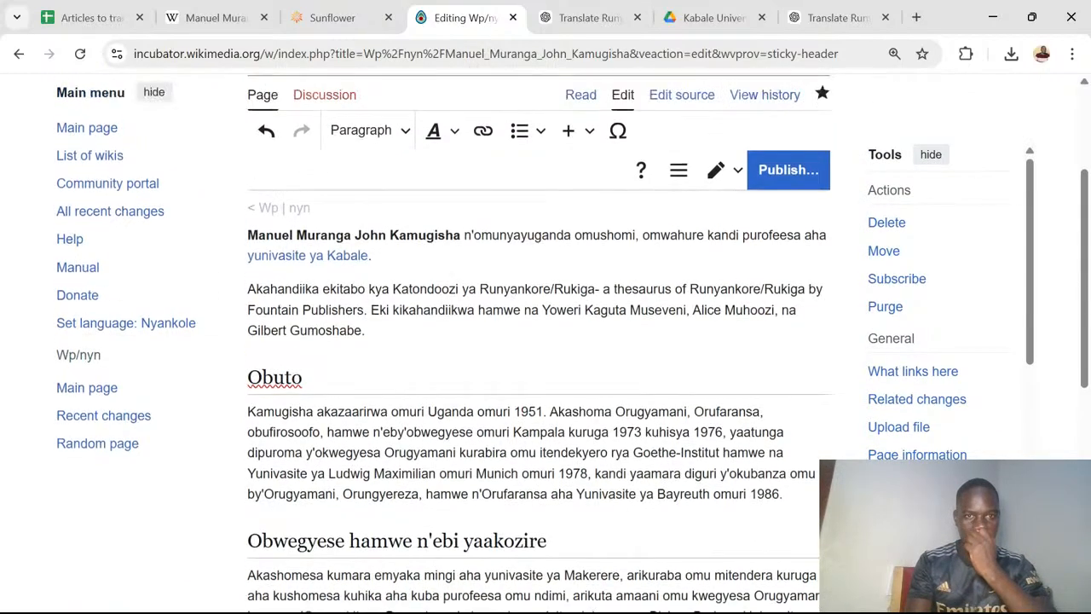
scroll(537, 341, "down", 4)
scroll(537, 341, "down", 1)
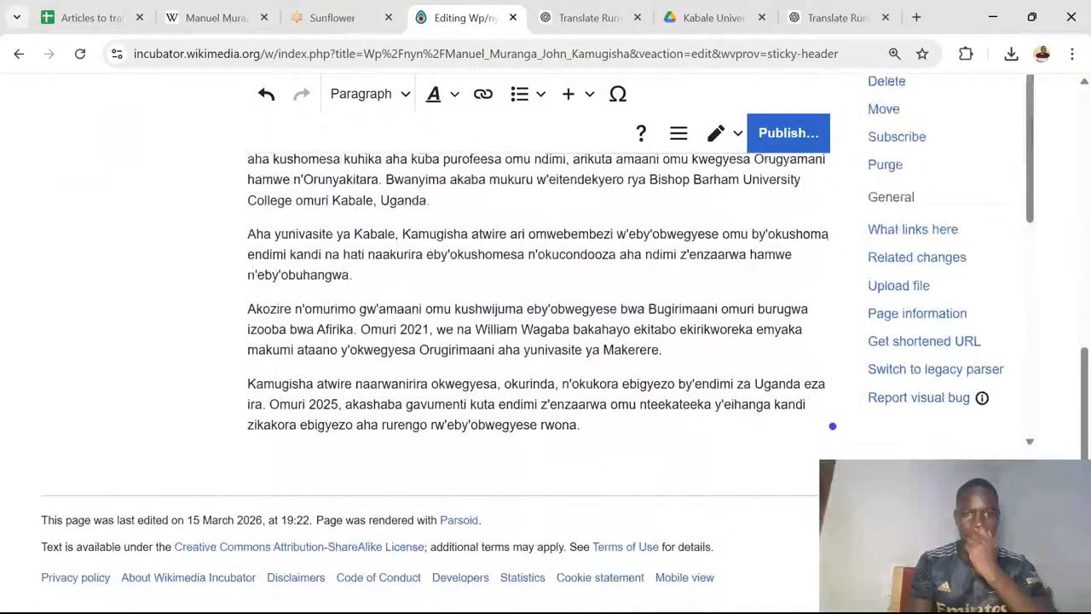
left_click(214, 18)
scroll(391, 358, "down", 2)
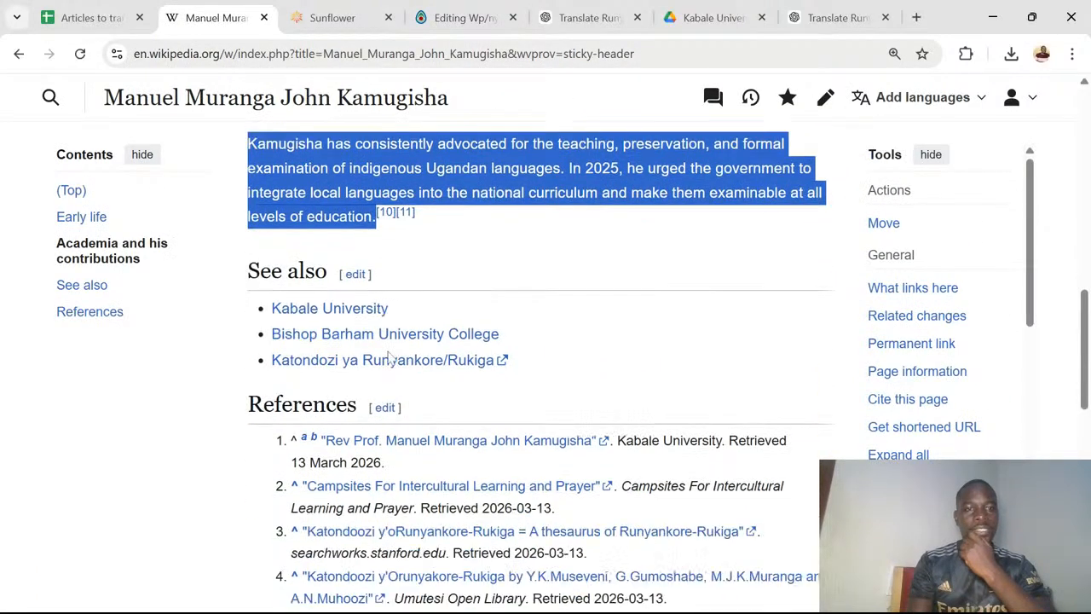
scroll(390, 358, "up", 4)
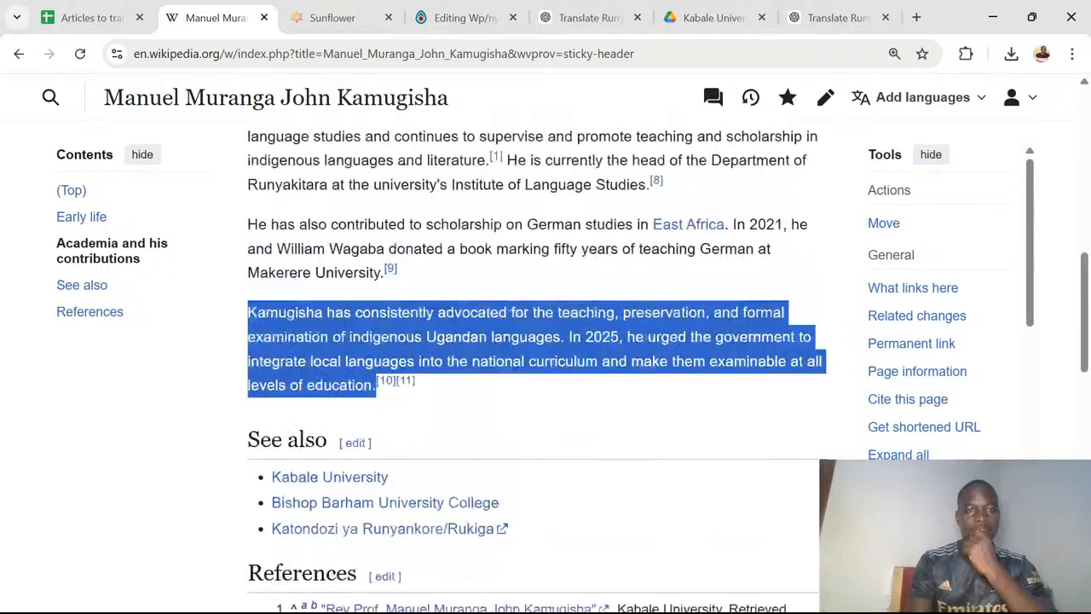
scroll(537, 367, "up", 3)
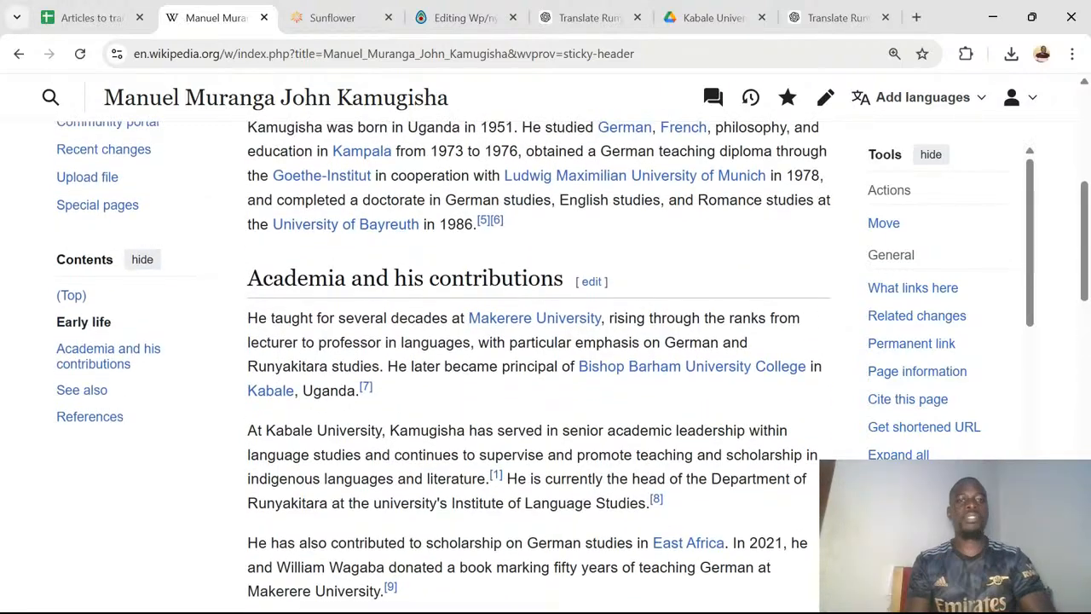
scroll(537, 367, "up", 2)
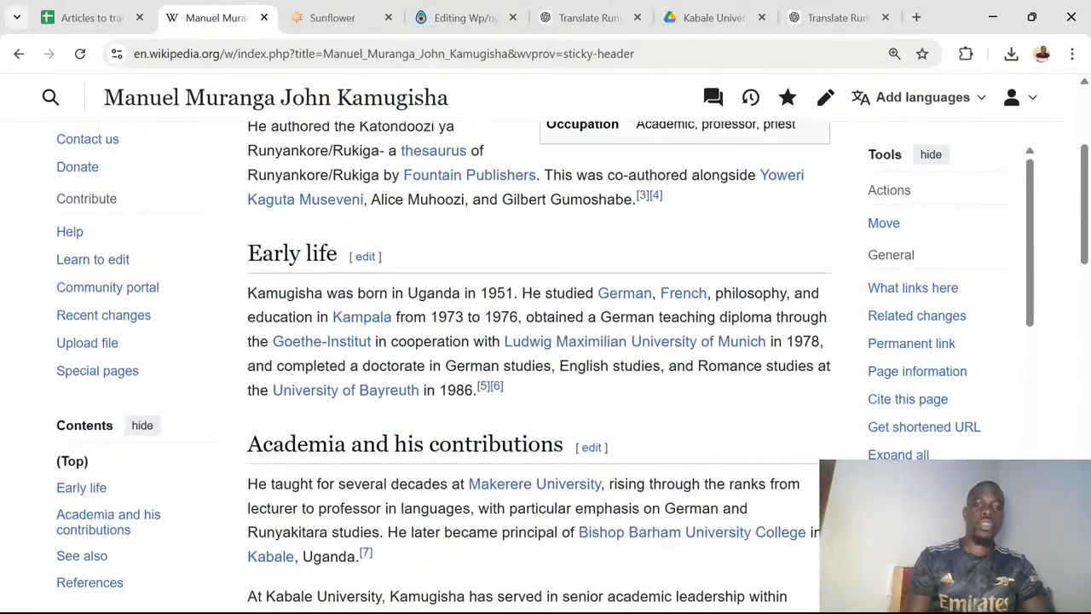
scroll(537, 367, "up", 1)
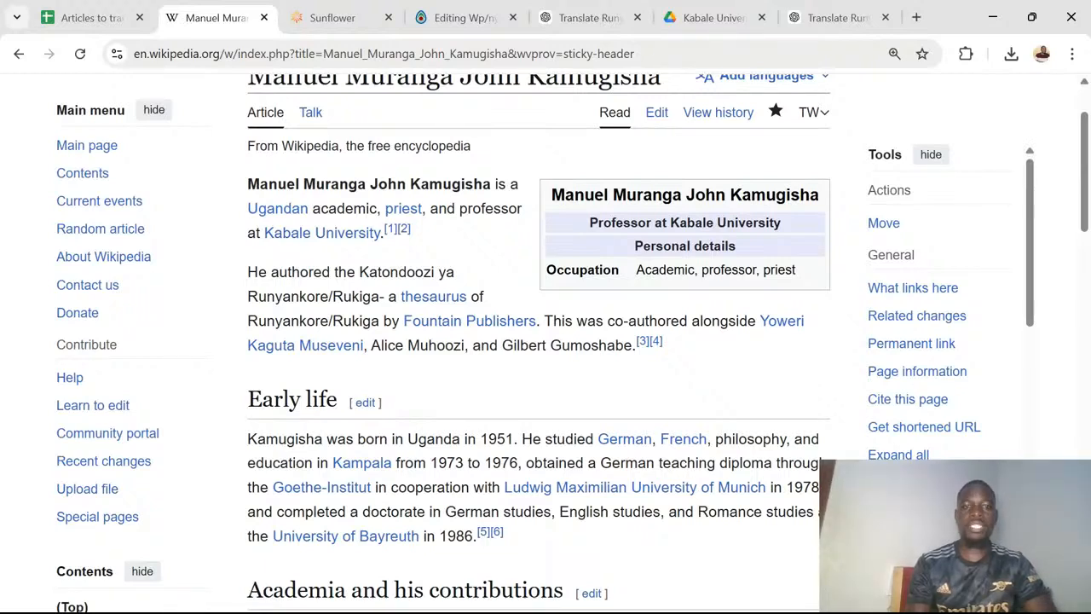
scroll(537, 341, "up", 1)
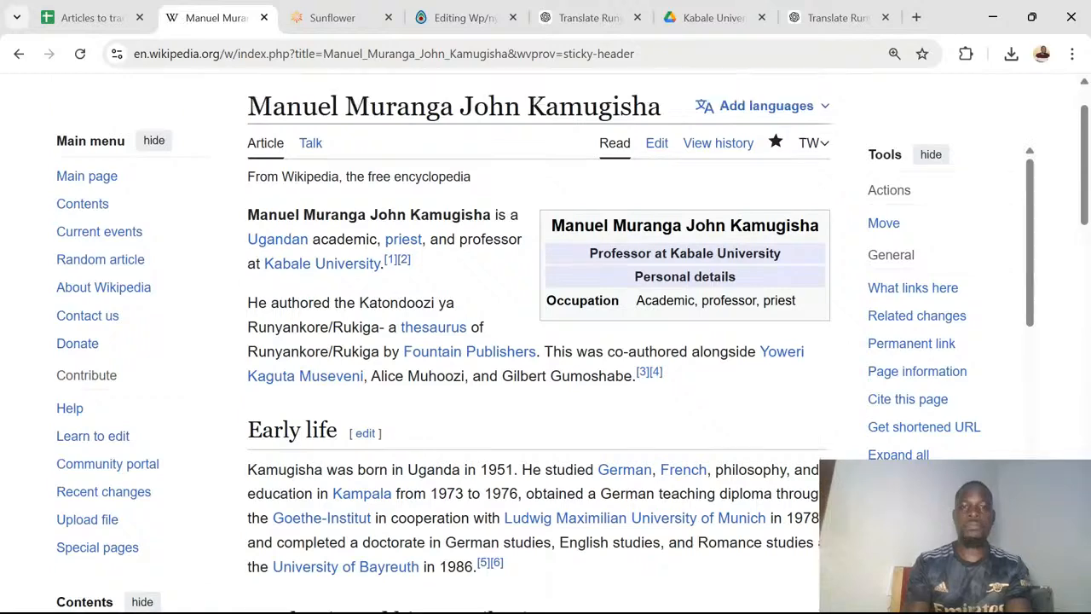
Publish the Incubator article with the edit summary "Create translation for Manuel Muranga John Kamugisha".
left_click(456, 20)
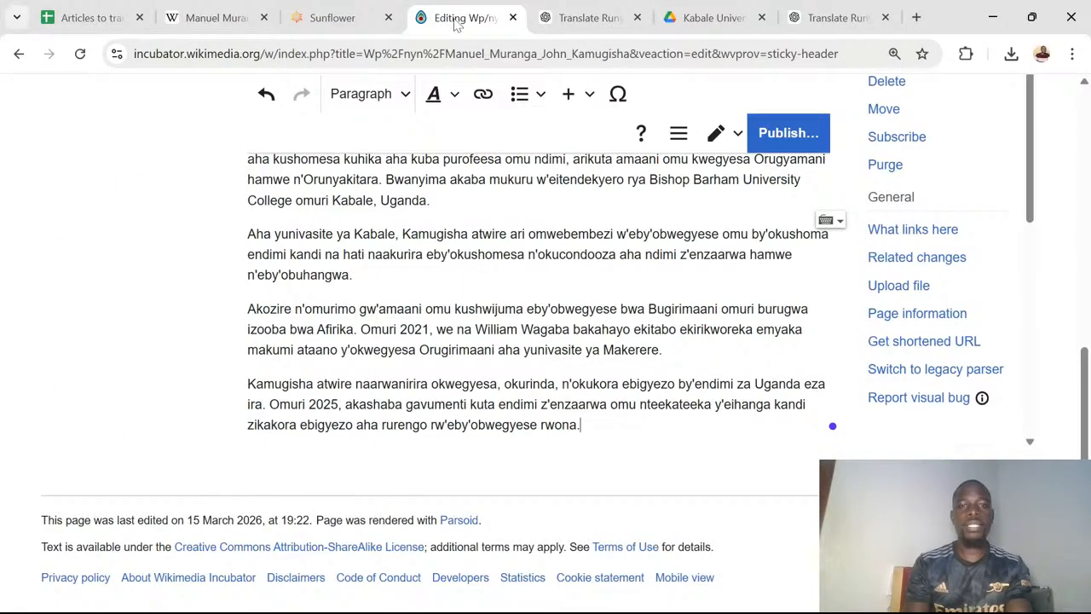
left_click(788, 133)
type("Create")
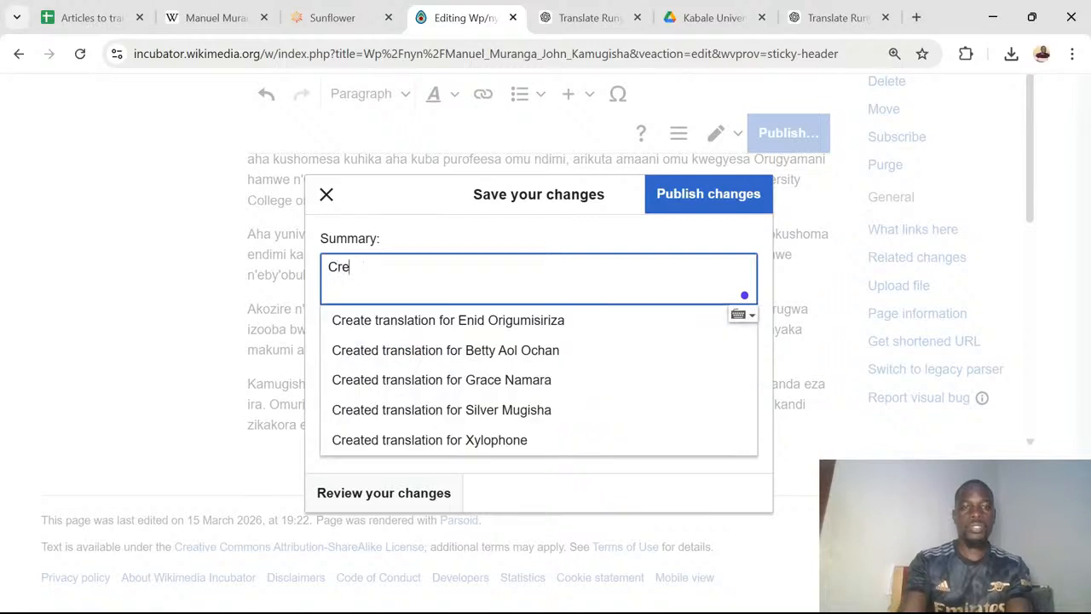
left_click(500, 329)
key("BackSpace")
key("BackSpace")
key("BackSpace")
key("BackSpace")
key("BackSpace")
key("BackSpace")
key("BackSpace")
key("BackSpace")
key("BackSpace")
key("BackSpace")
key("BackSpace")
key("BackSpace")
key("BackSpace")
key("BackSpace")
key("BackSpace")
key("BackSpace")
key("BackSpace")
key("BackSpace")
key("BackSpace")
key("BackSpace")
key("BackSpace")
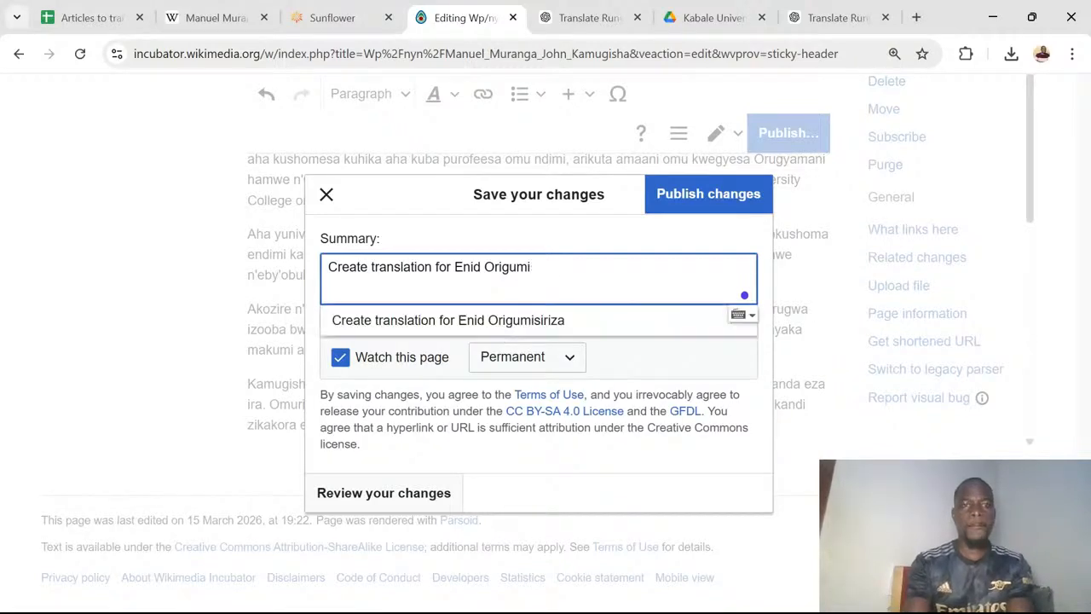
type("or ")
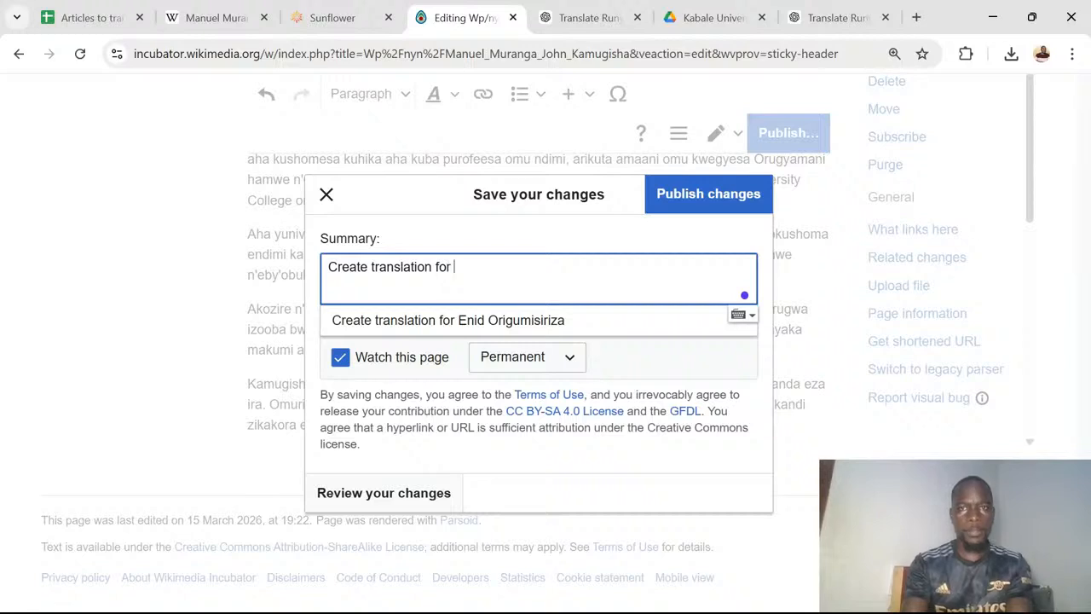
type("Manu")
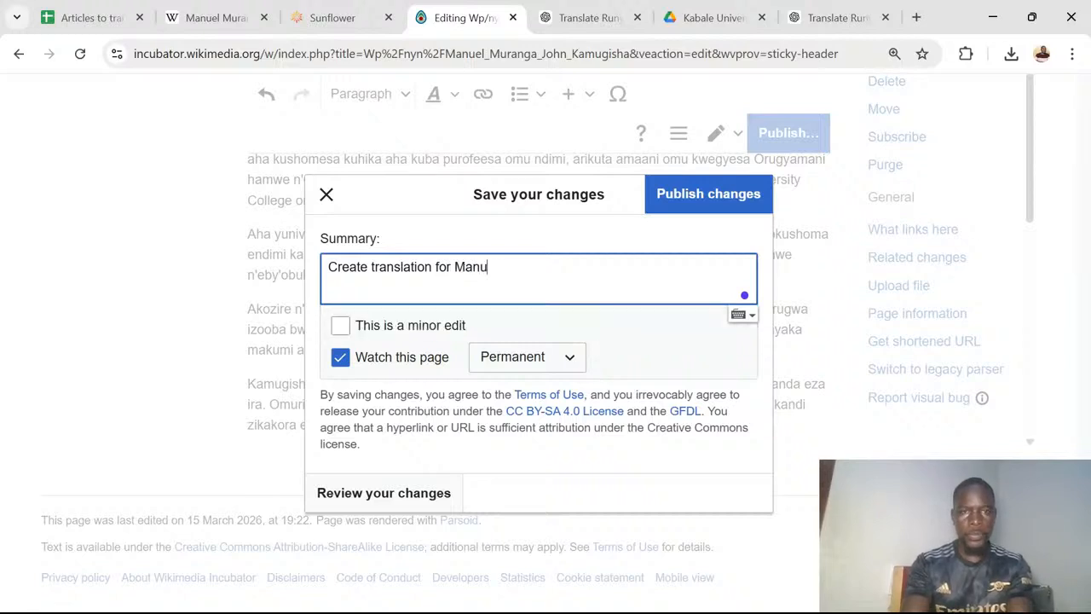
type("el Muranga ")
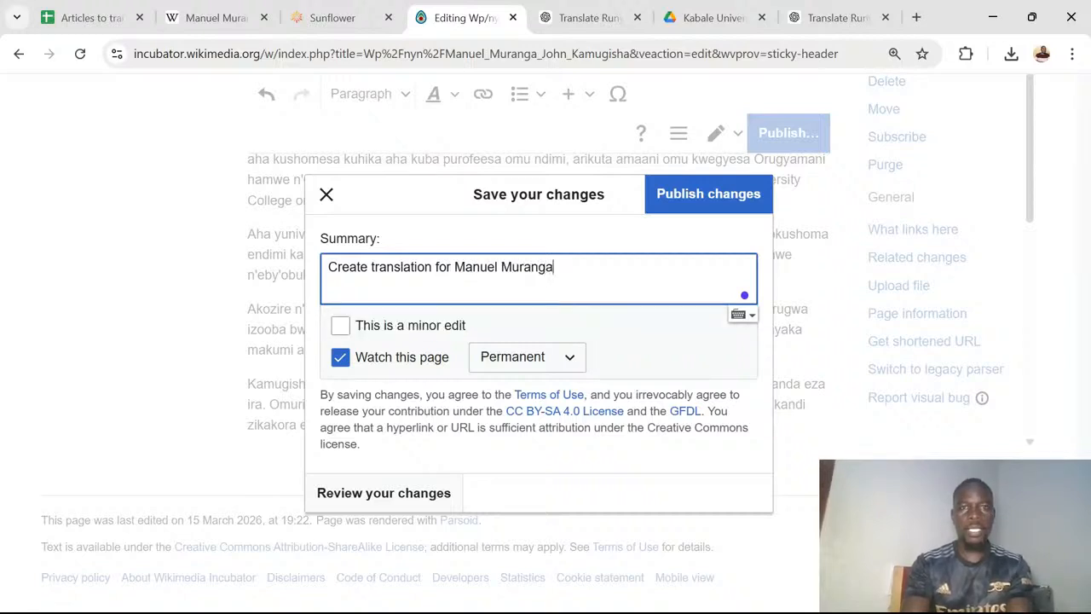
type("J")
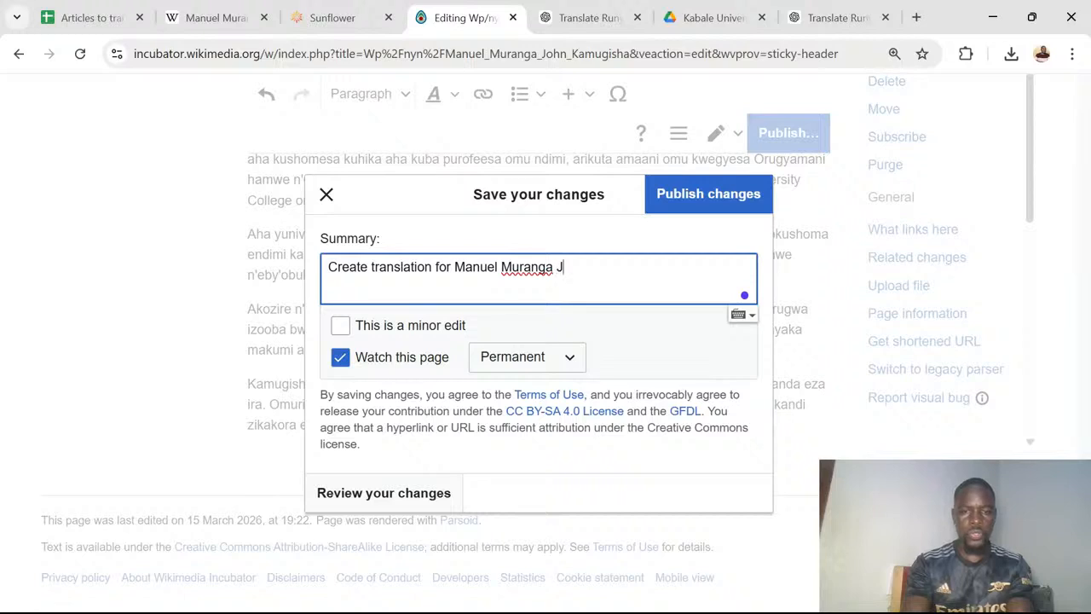
type("ohn Kamug")
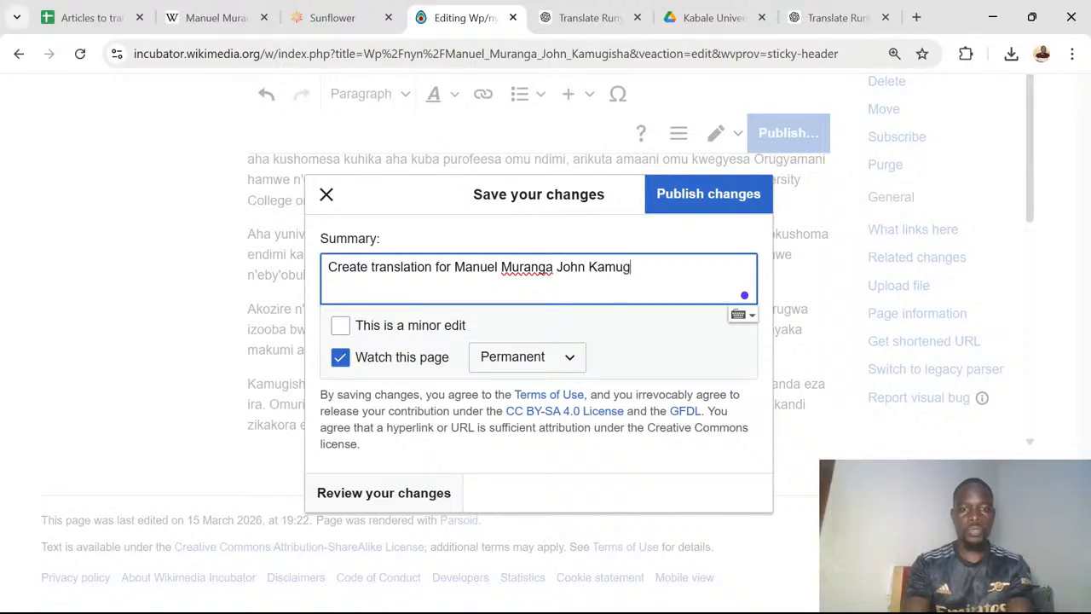
type("isha")
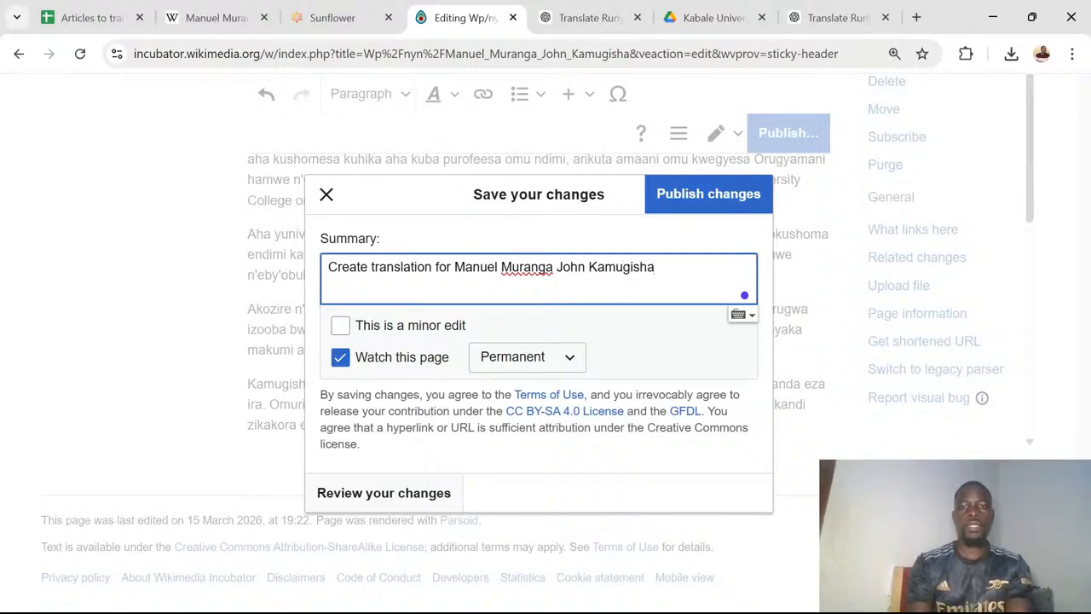
left_click(693, 196)
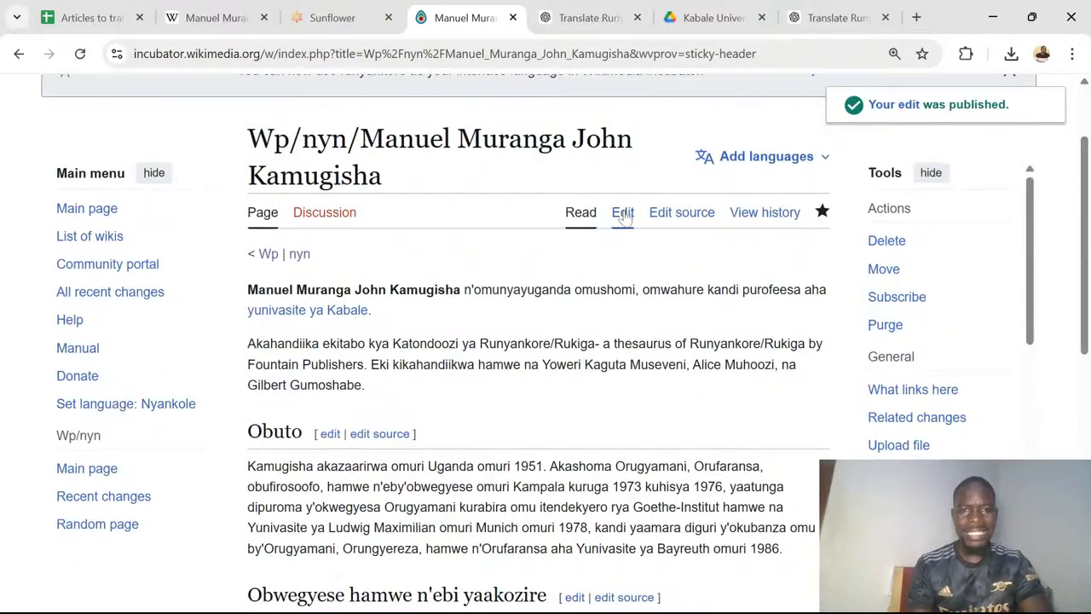
Reopen the article for editing, start a link on "Yoweri Kaguta Museveni" and search for its page under Wp/nyn/Kaguta and Wp/nyn/Museveni.
left_click(624, 214)
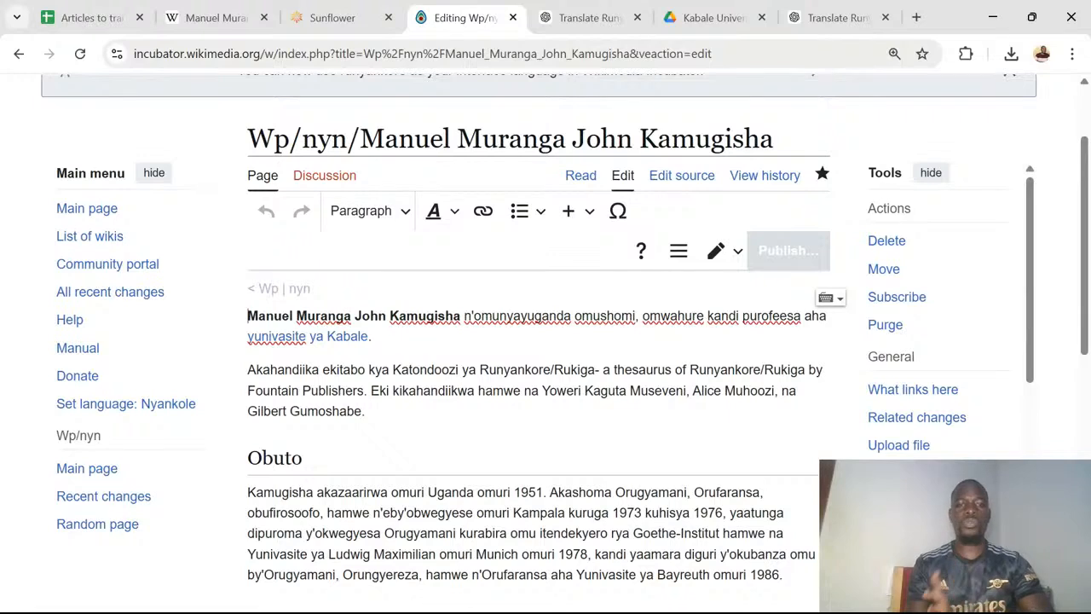
scroll(539, 342, "down", 1)
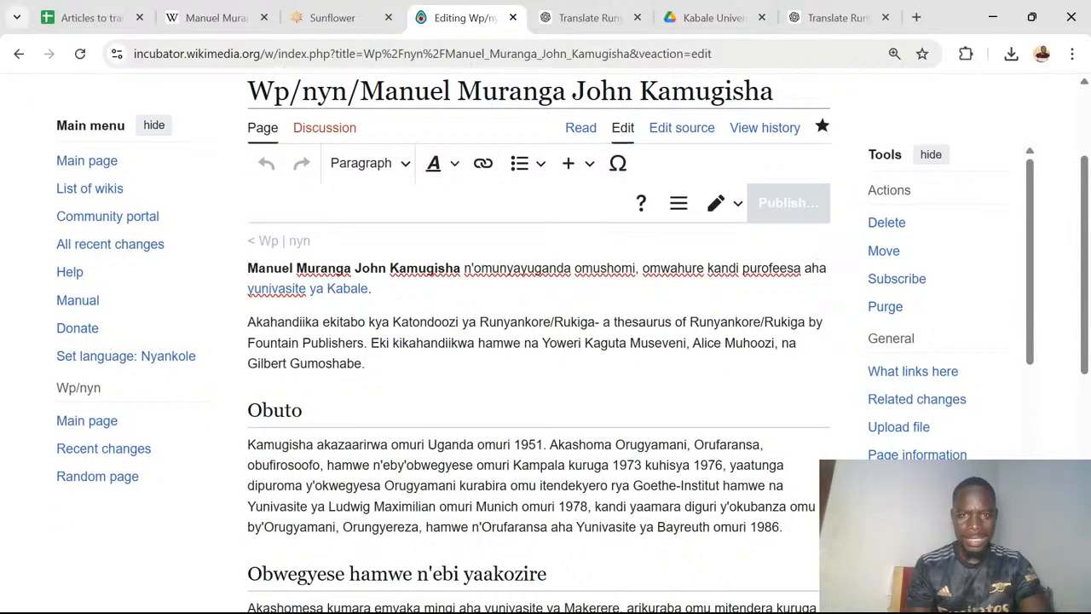
left_click_drag(542, 343, 687, 343)
key("ctrl+k")
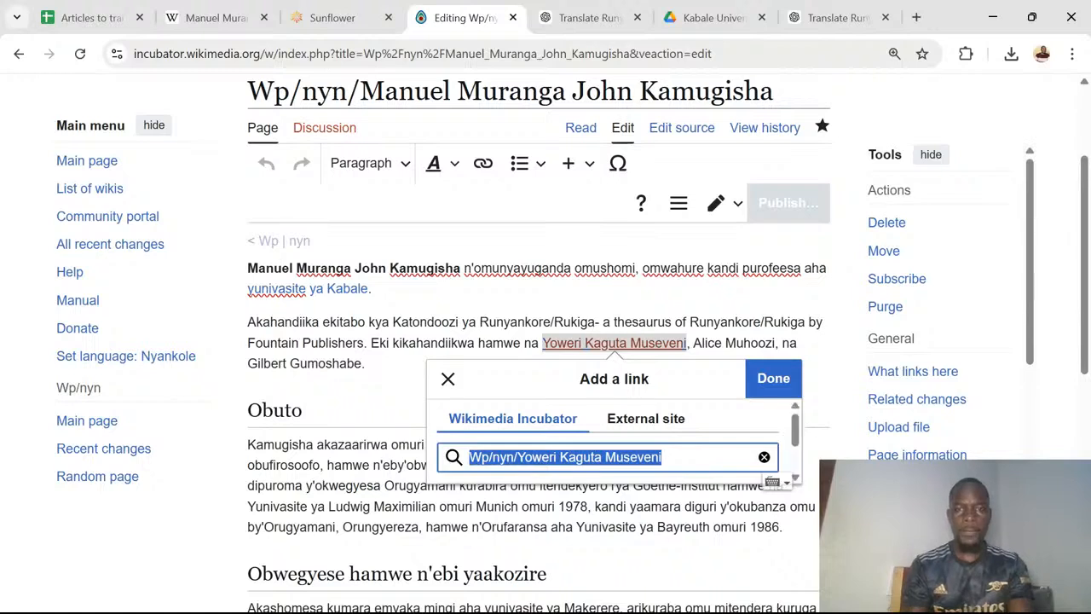
key("End")
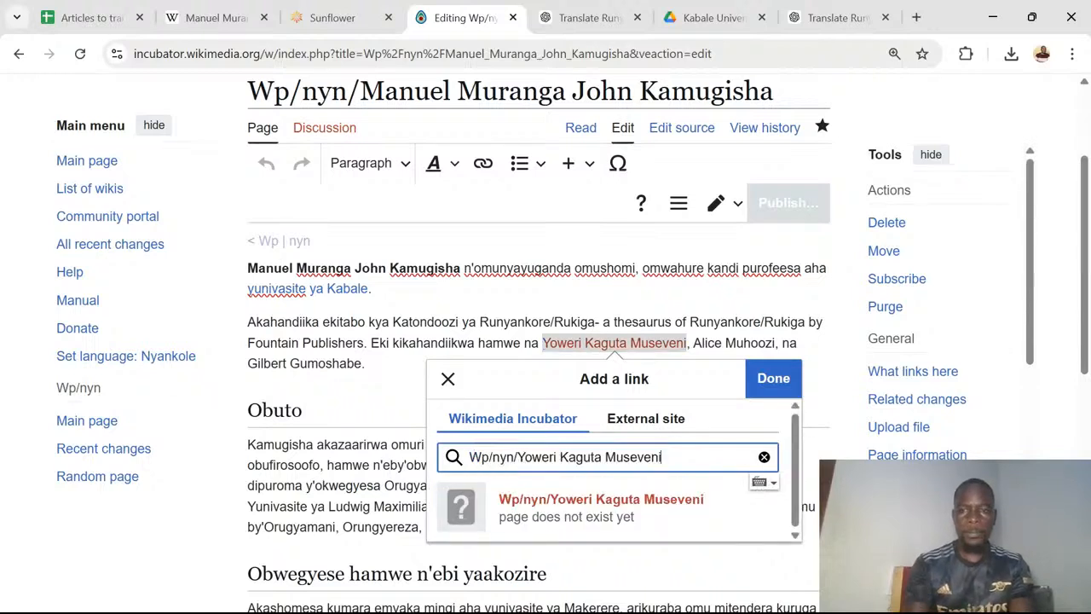
key("BackSpace")
key("BackSpace")
key("BackSpace")
key("BackSpace")
key("BackSpace")
key("BackSpace")
key("BackSpace")
key("BackSpace")
key("BackSpace")
key("BackSpace")
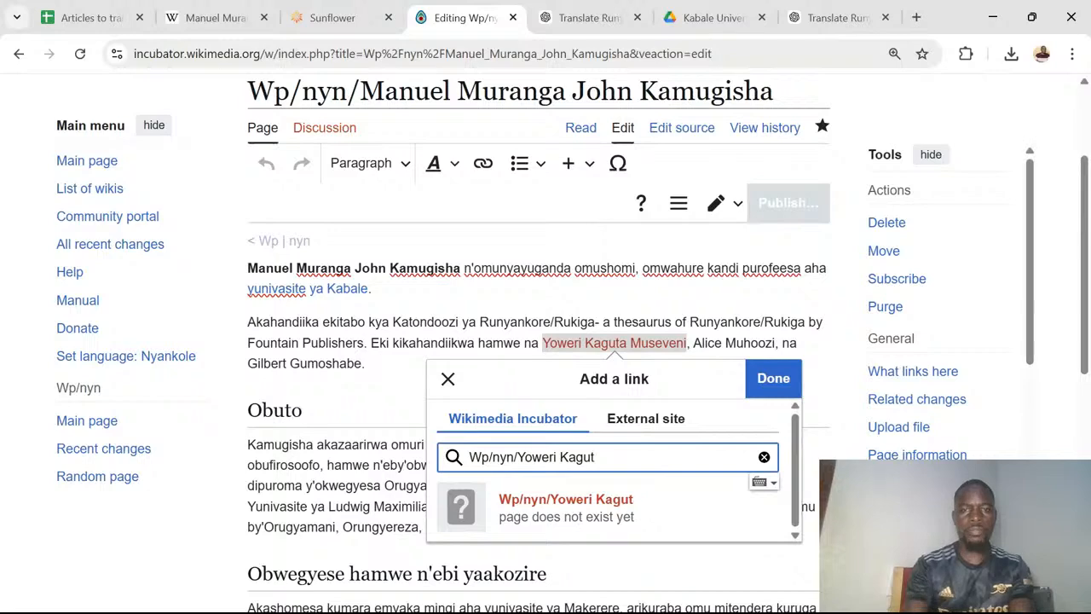
key("BackSpace")
key("BackSpace")
key("BackSpace")
key("BackSpace")
key("BackSpace")
key("BackSpace")
key("BackSpace")
key("BackSpace")
key("BackSpace")
key("BackSpace")
type("Kagu")
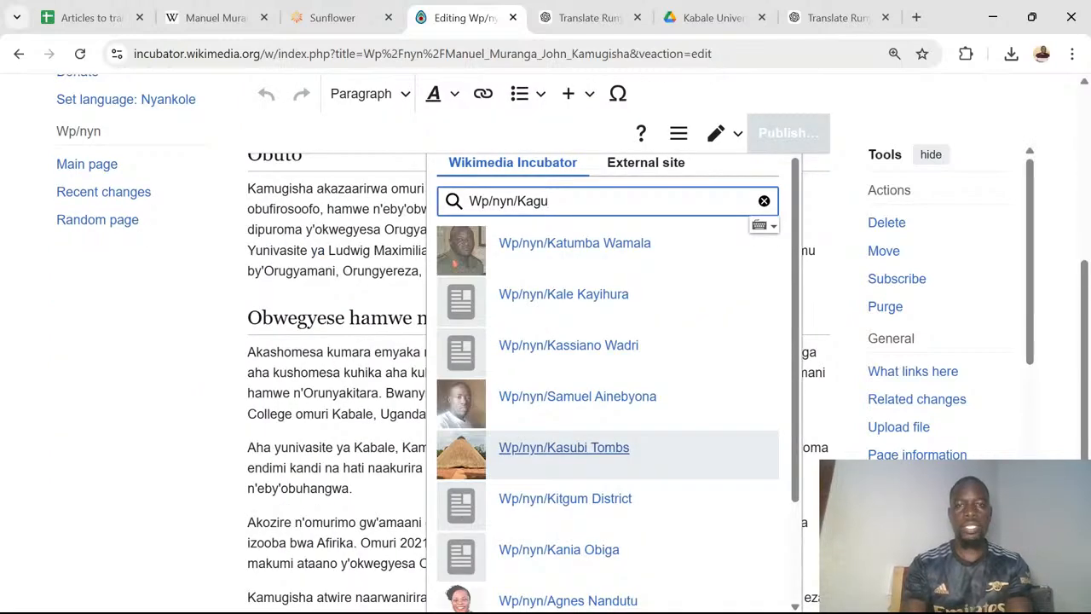
type("ta")
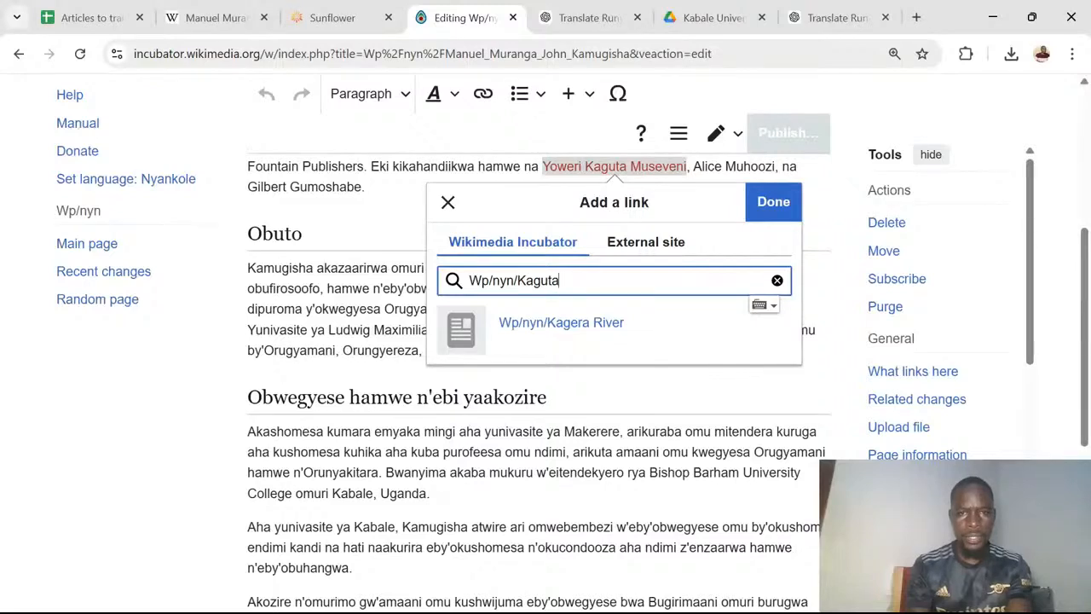
key("BackSpace")
key("BackSpace")
key("BackSpace")
key("BackSpace")
key("BackSpace")
type("M")
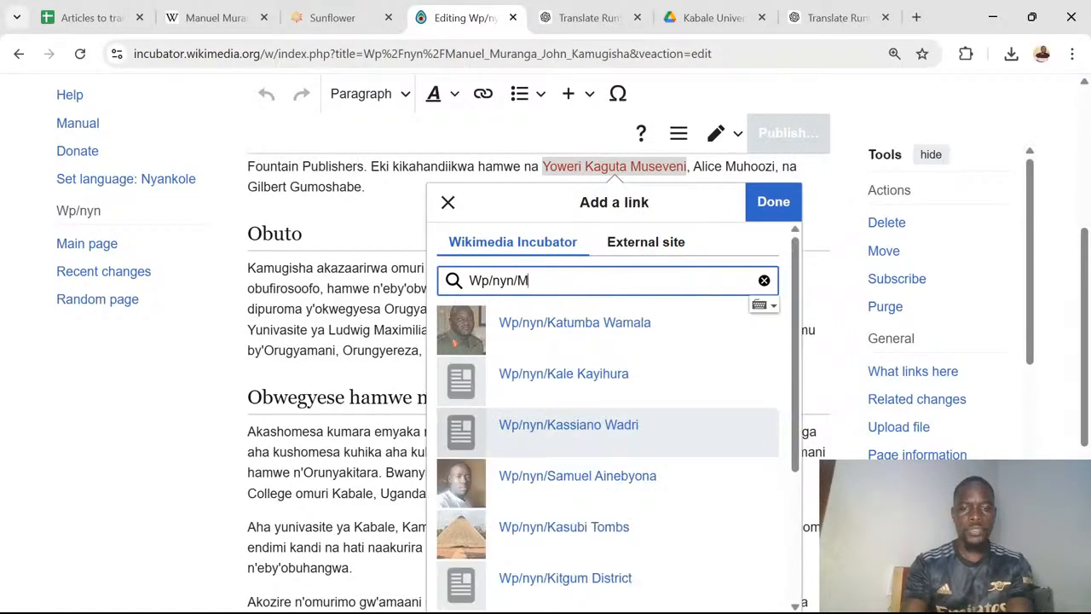
type("useve")
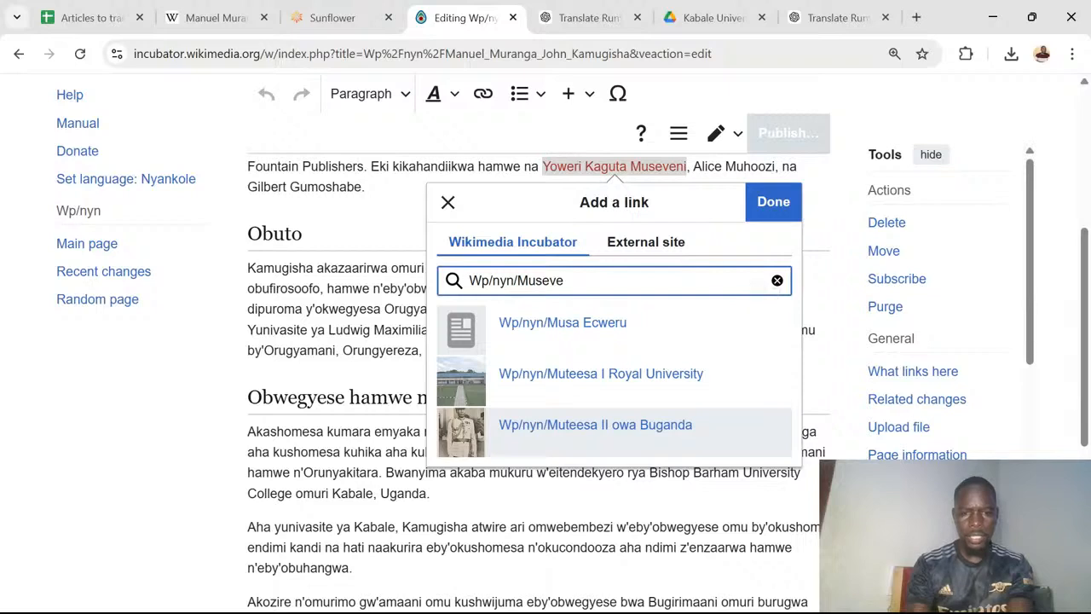
type("ni")
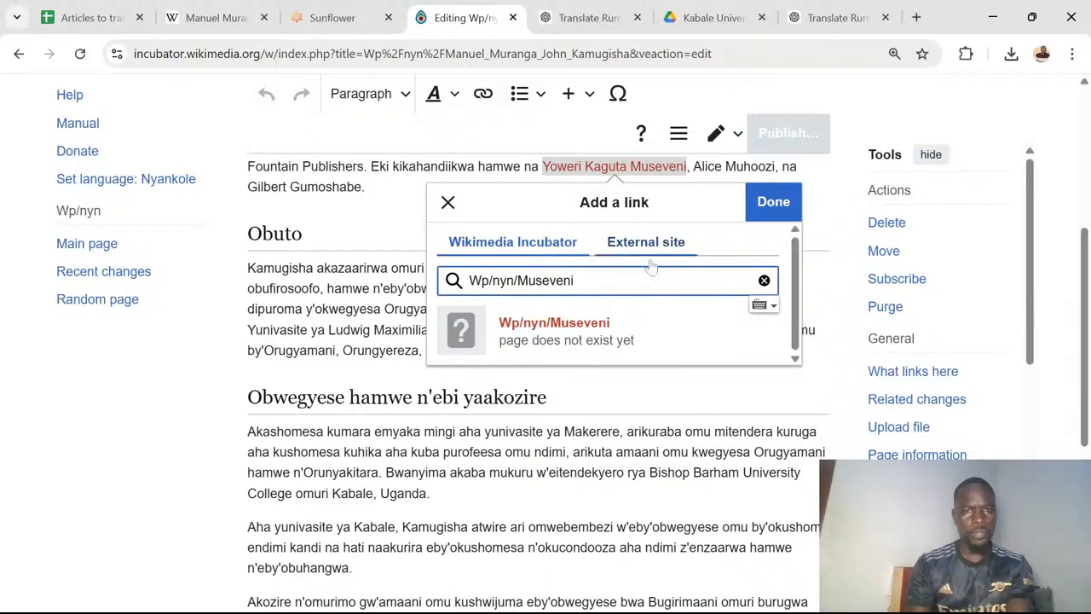
Search under Wp/nyn/Yowe and link the selected name to the Wp/nyn/Yoweri Museveni page.
key("BackSpace")
key("BackSpace")
key("BackSpace")
key("BackSpace")
key("BackSpace")
key("BackSpace")
key("BackSpace")
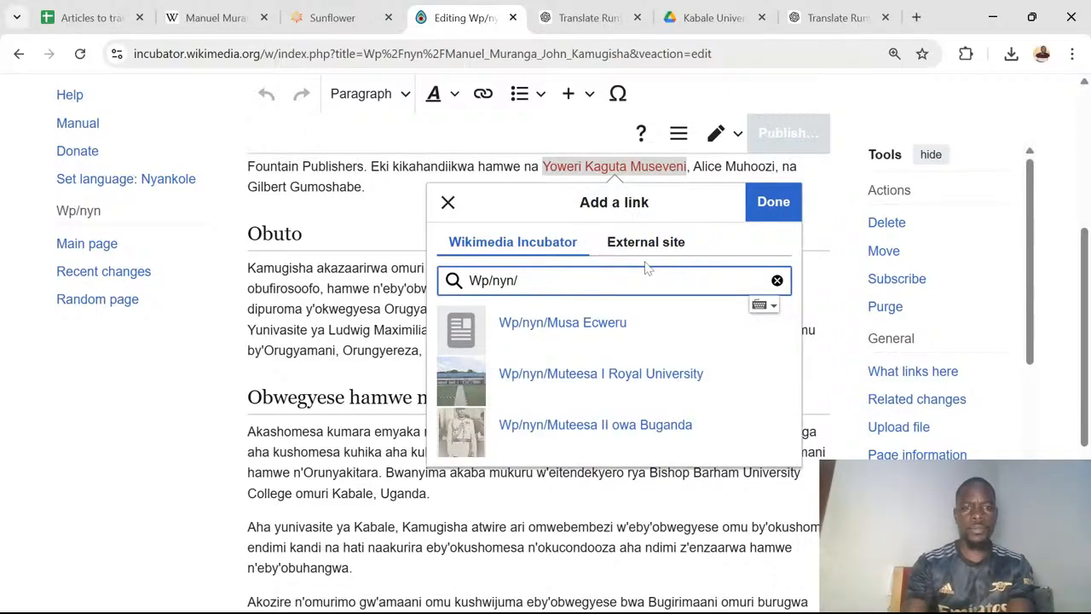
type("Yowe")
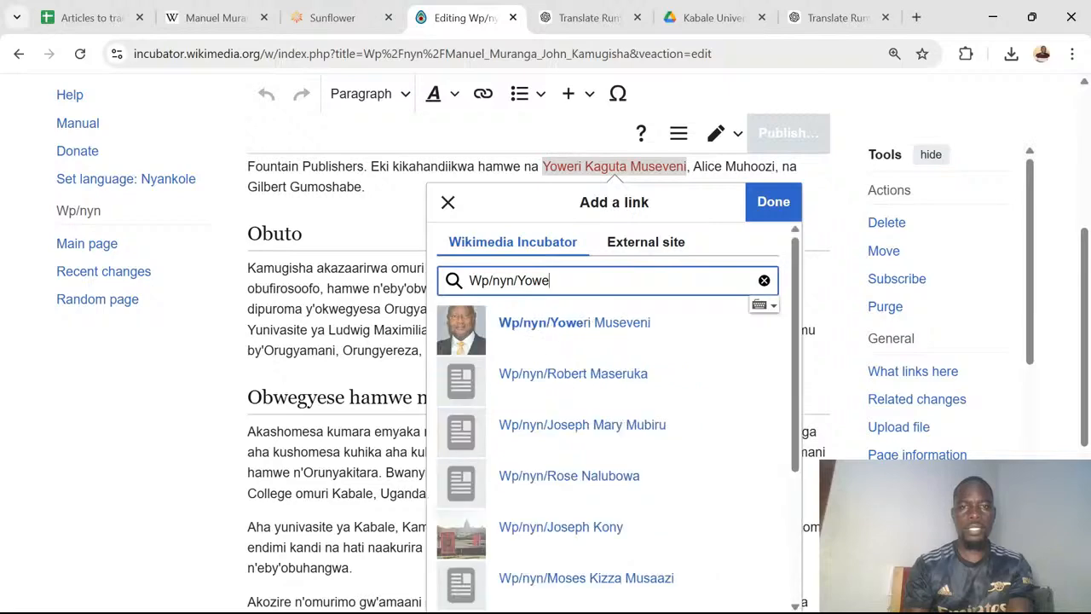
left_click(579, 329)
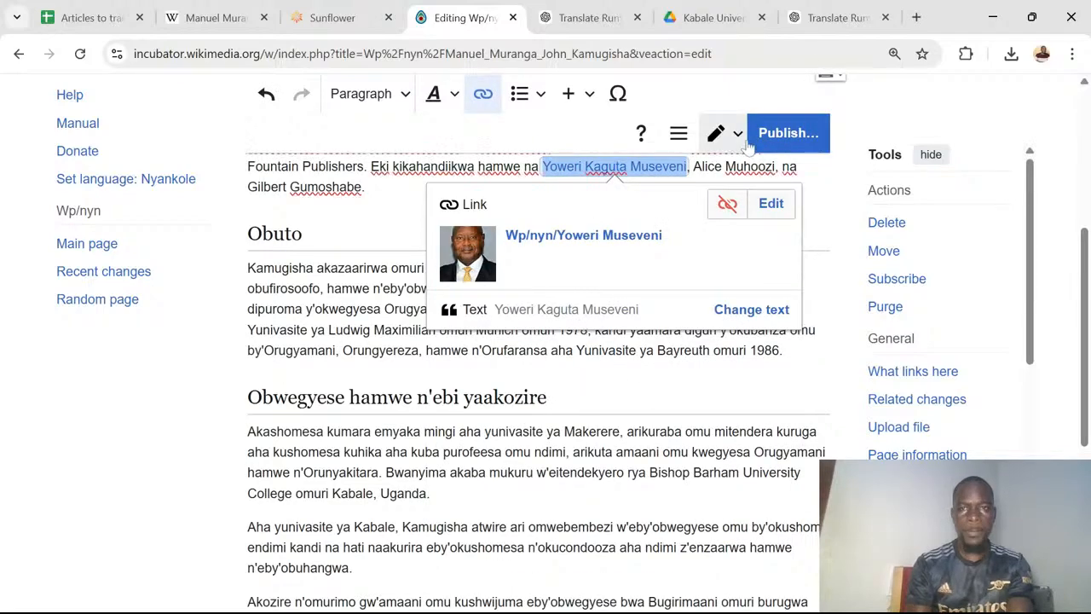
Publish the added Museveni link with the edit summary "Linked".
left_click(780, 135)
type("L")
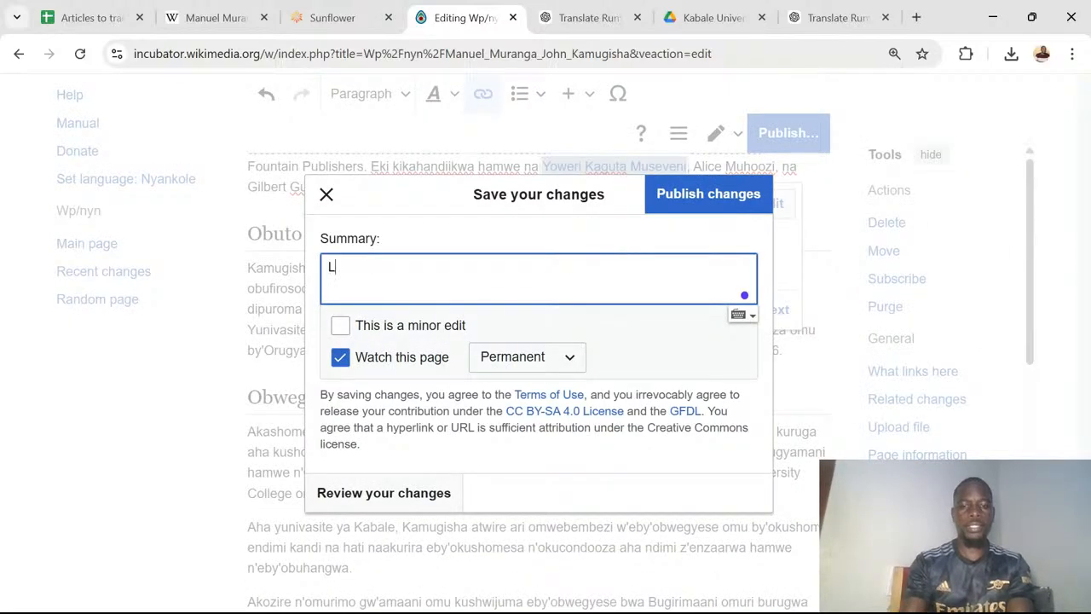
type("inked")
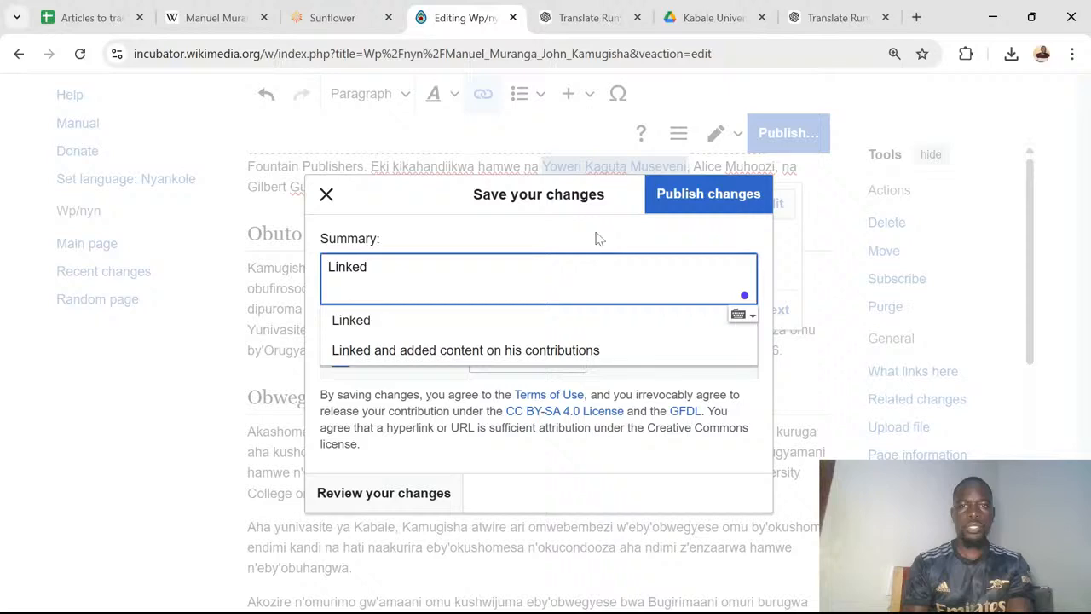
left_click(688, 209)
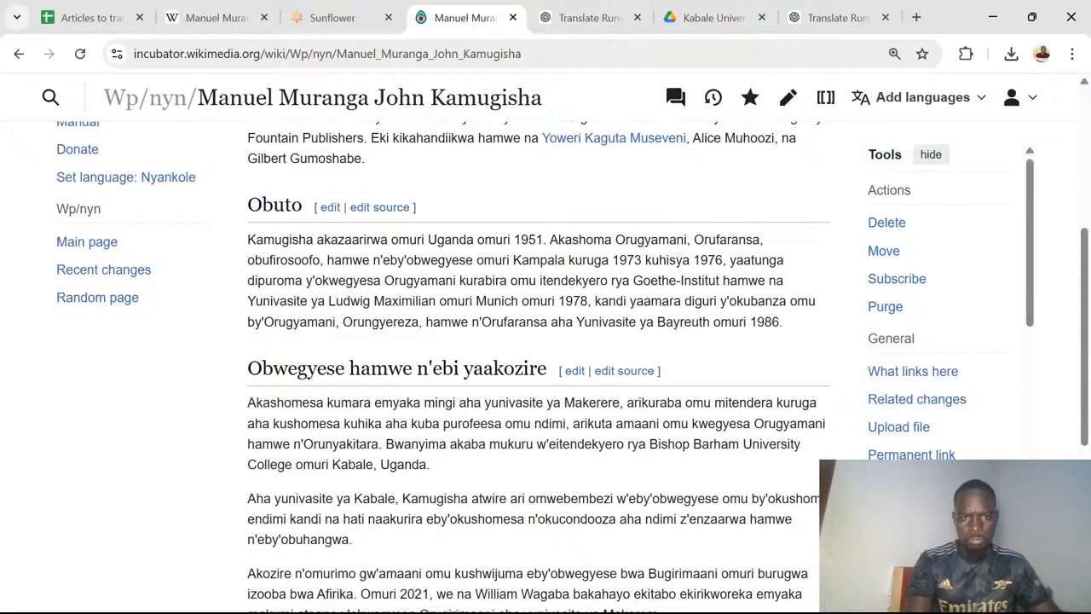
Reopen the article and link "Uganda" at the end of the first "Obwegyese hamwe n'ebi yaakozire" paragraph to Wp/nyn/Uganda.
scroll(545, 366, "down", 1)
scroll(594, 246, "down", 1)
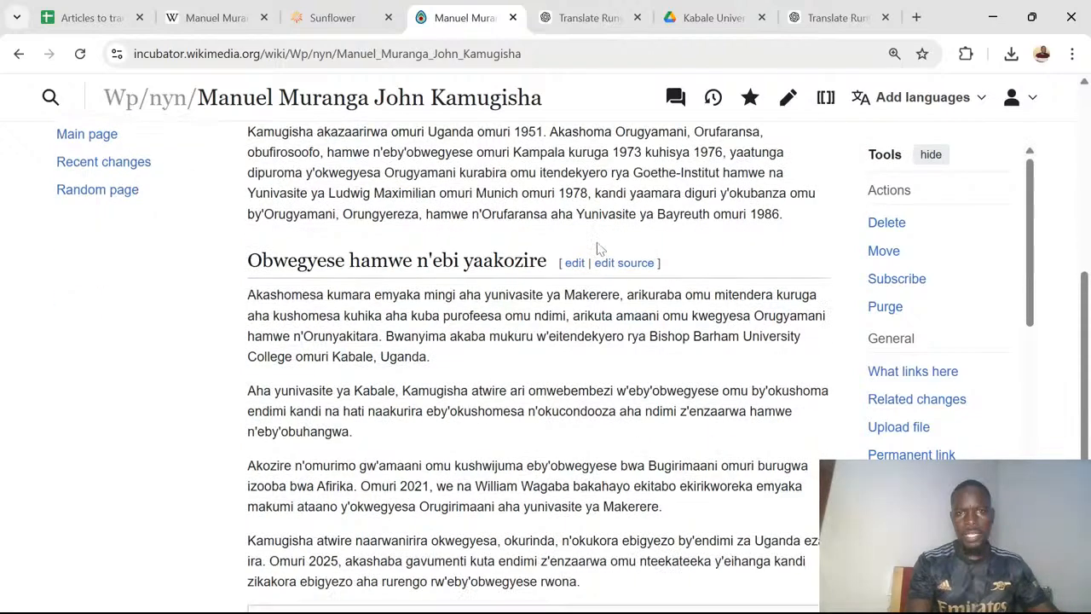
scroll(594, 245, "up", 5)
scroll(597, 247, "down", 1)
scroll(594, 247, "down", 6)
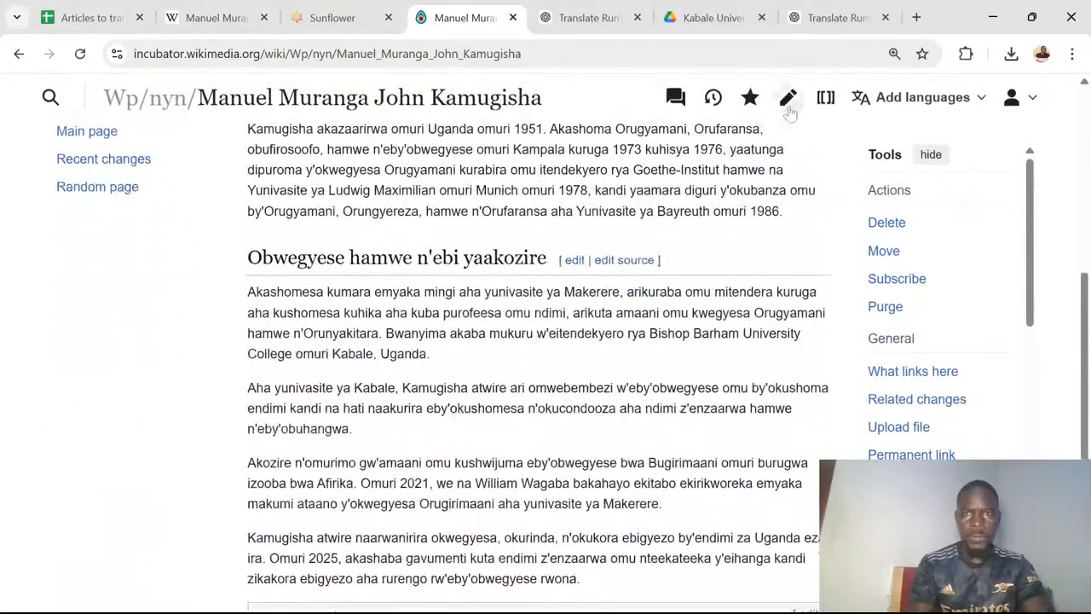
left_click(786, 97)
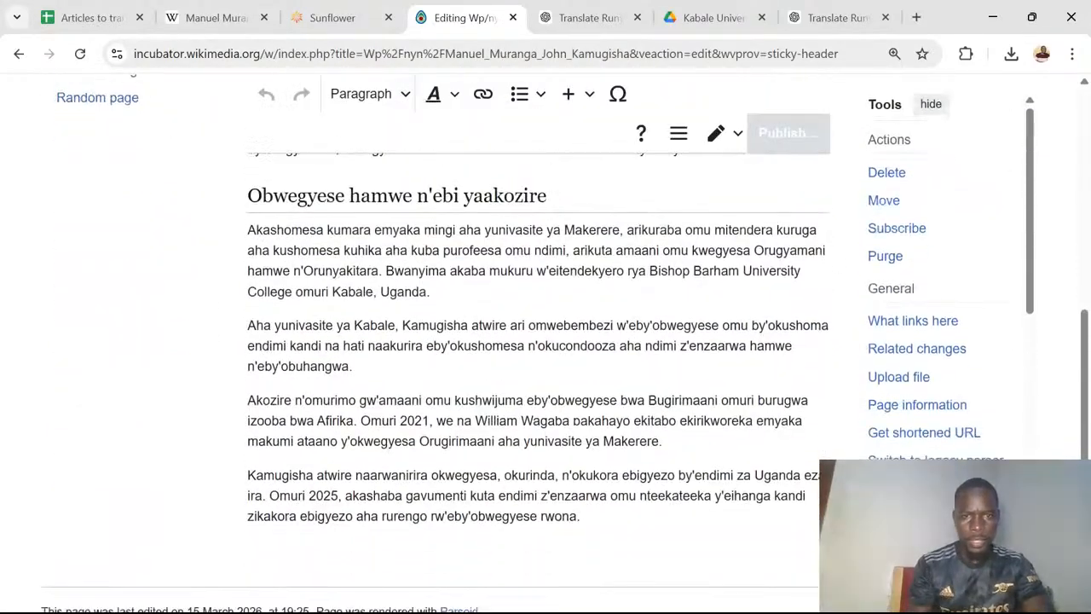
left_click_drag(427, 289, 380, 289)
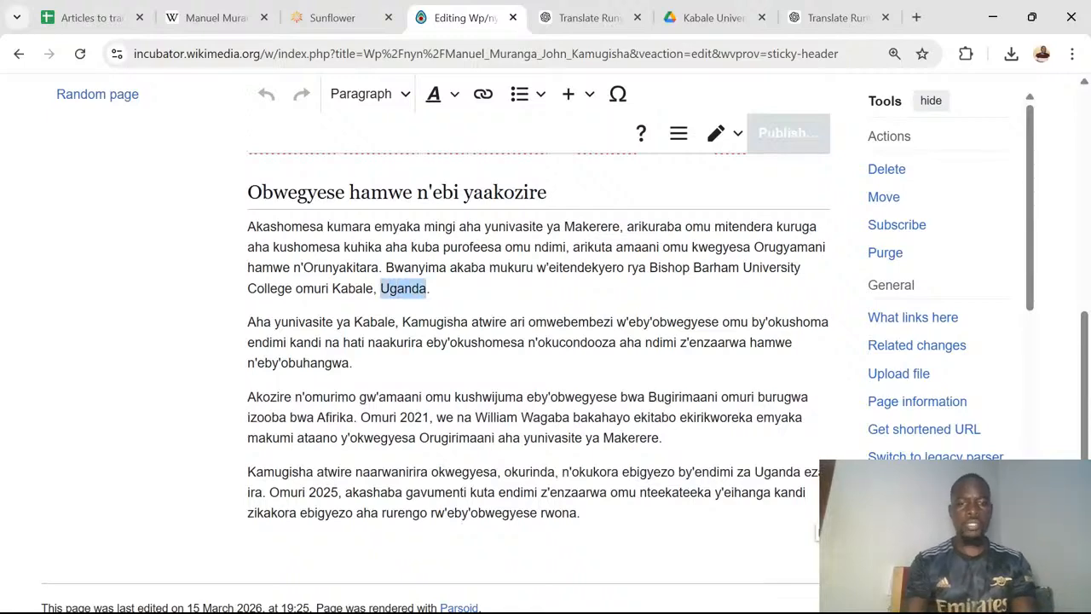
key("ctrl+k")
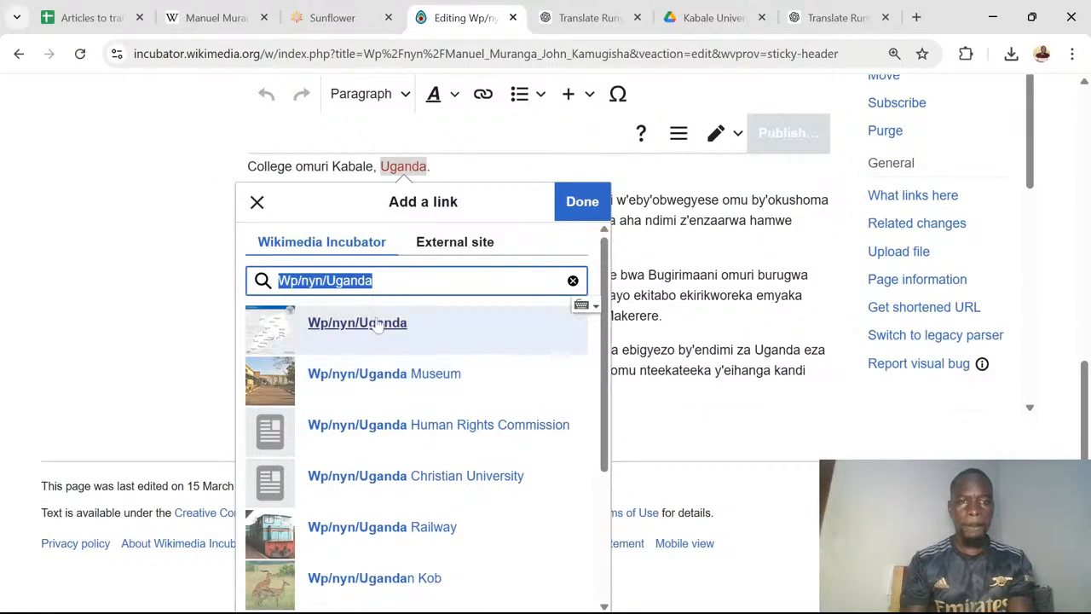
left_click(378, 324)
Publish the added Uganda link with the edit summary "linked".
left_click(770, 139)
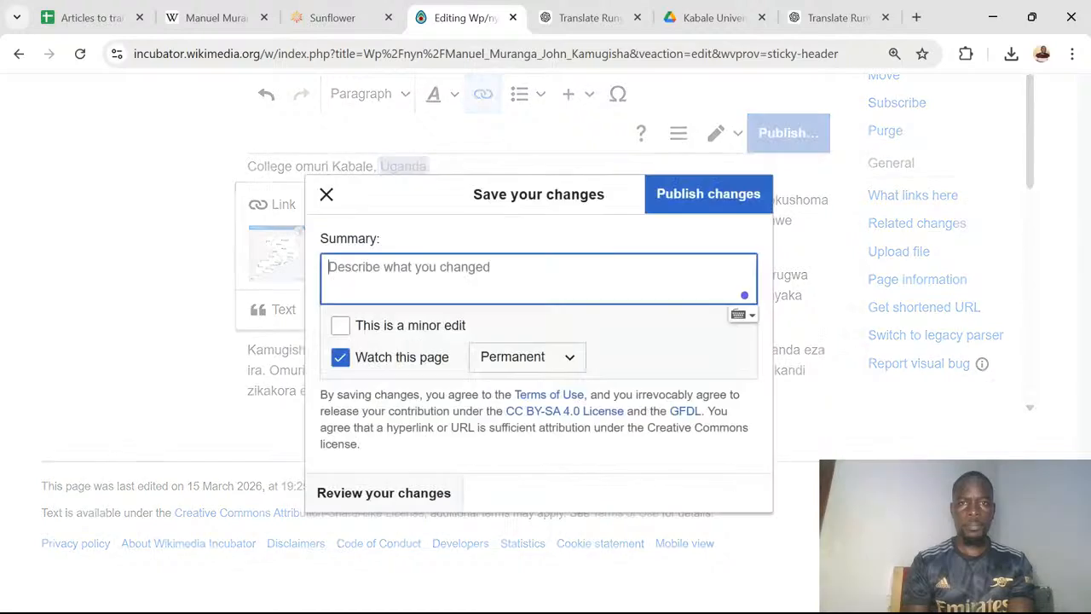
type("linke")
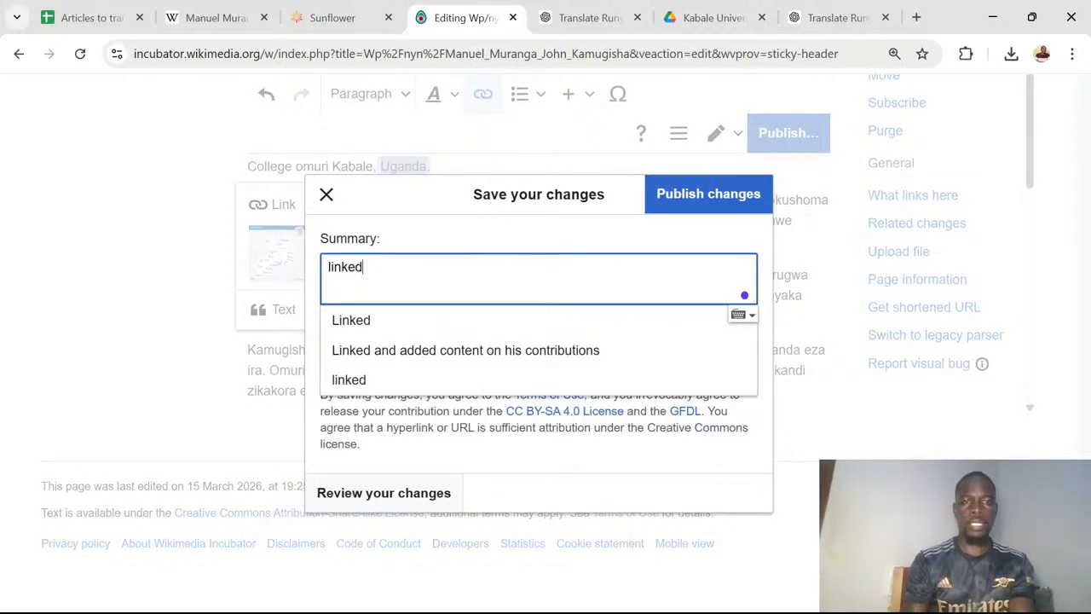
type("d")
left_click(680, 205)
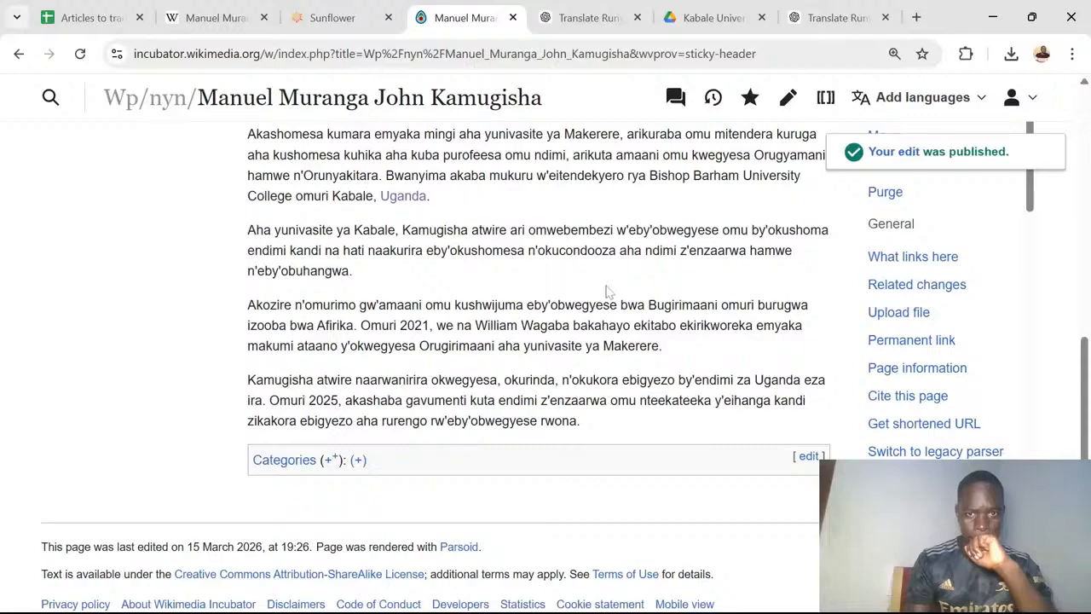
Reopen the article and link "yunivasite ya Makerere" at the end of the paragraph mentioning Omuri 2021 to Wp/nyn/Makerere University.
left_click(787, 97)
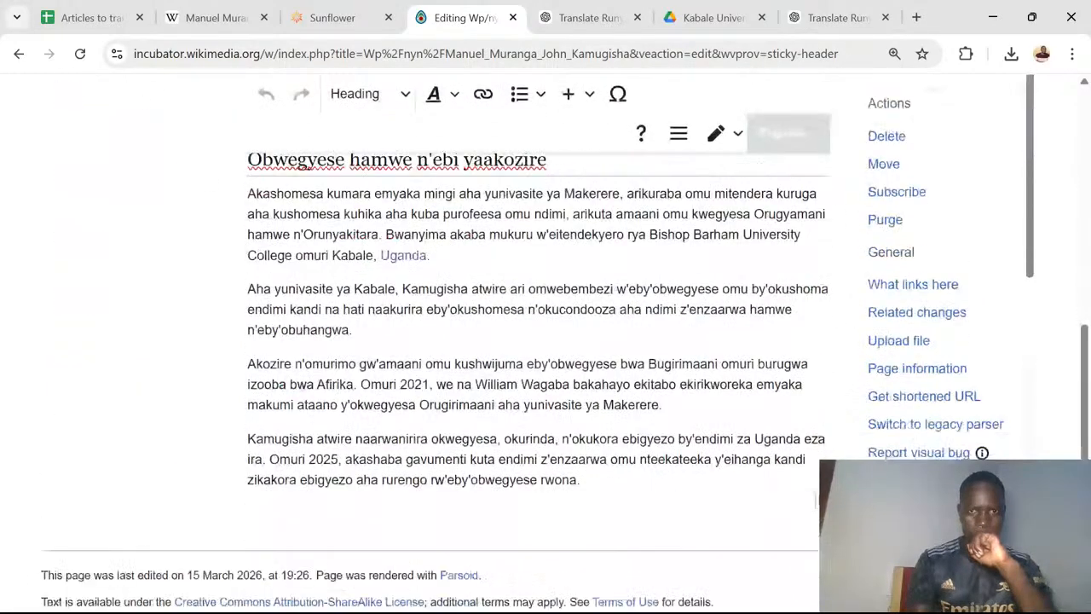
scroll(631, 341, "down", 1)
left_click_drag(659, 312, 524, 312)
key("ctrl+k")
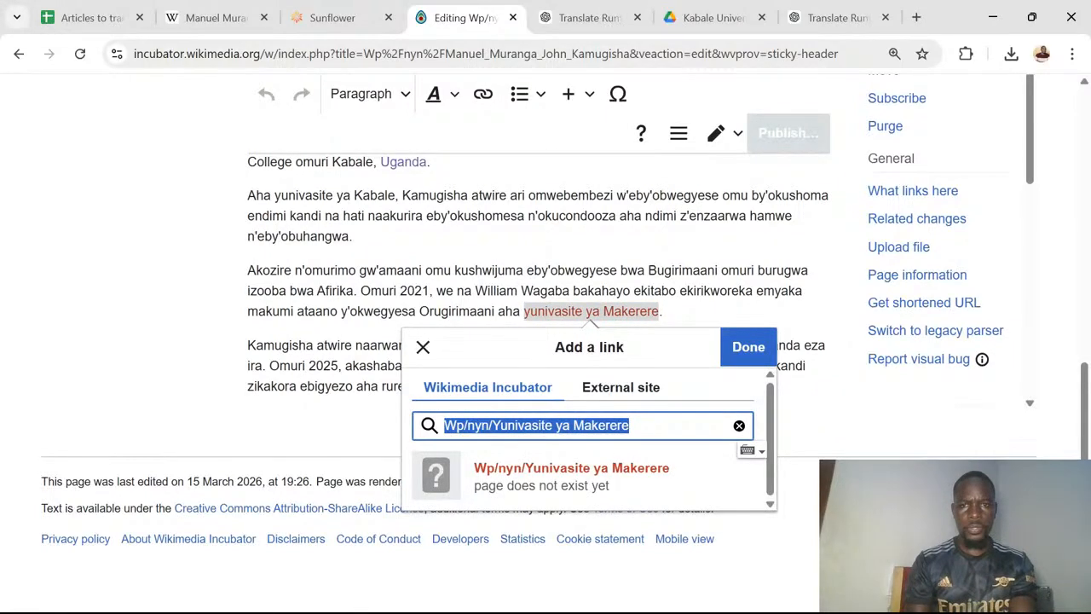
key("Right")
key("BackSpace")
key("BackSpace")
key("BackSpace")
key("BackSpace")
key("BackSpace")
key("BackSpace")
key("BackSpace")
key("BackSpace")
key("BackSpace")
key("BackSpace")
key("BackSpace")
key("BackSpace")
key("BackSpace")
key("BackSpace")
key("BackSpace")
key("BackSpace")
key("BackSpace")
key("BackSpace")
key("BackSpace")
key("BackSpace")
key("BackSpace")
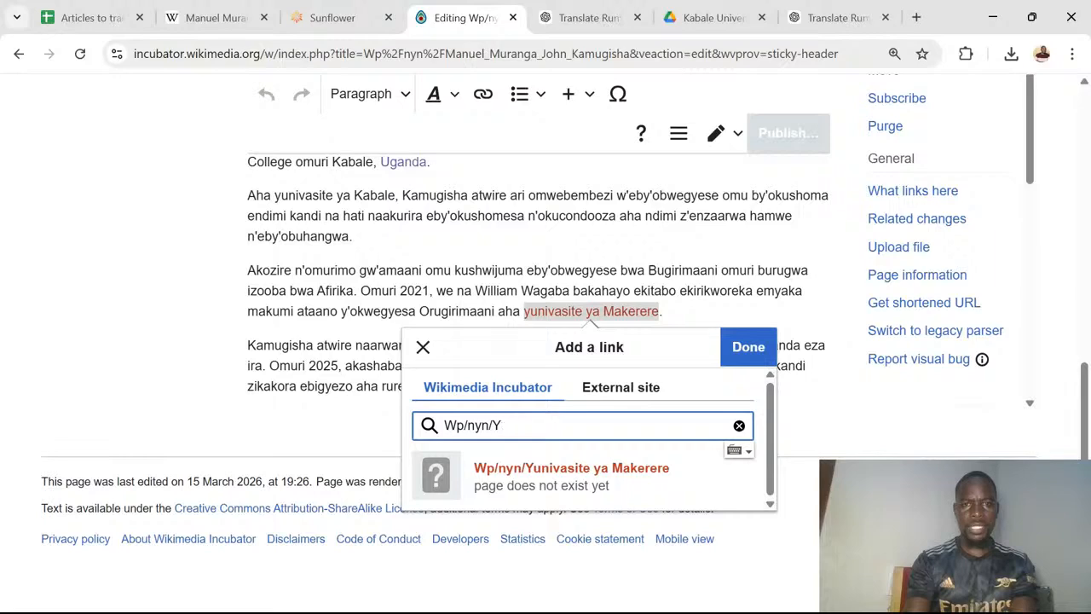
type("Muk")
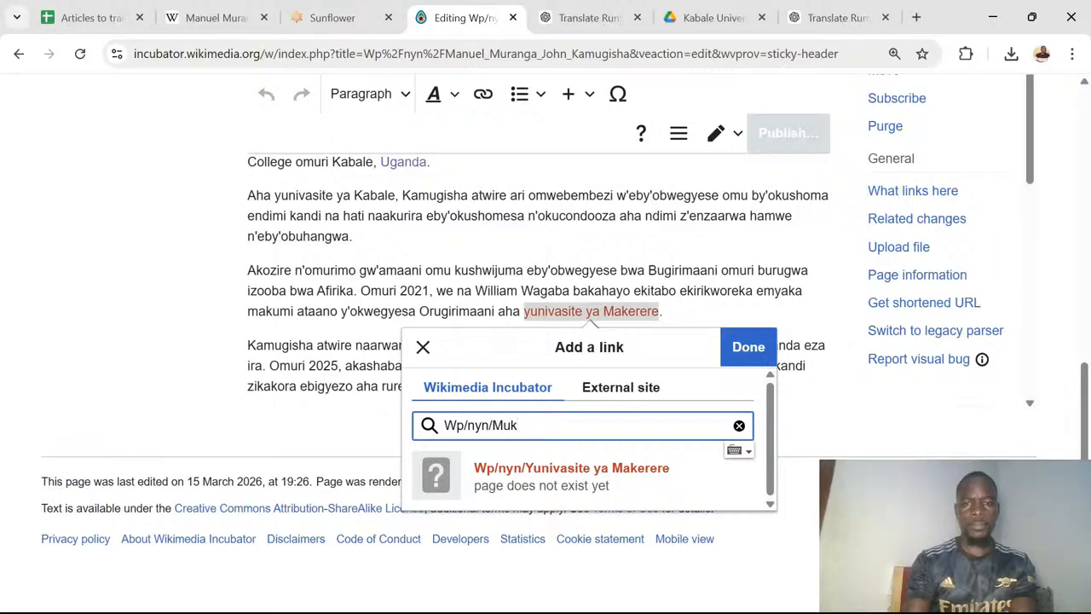
key("BackSpace")
key("BackSpace")
type("aker")
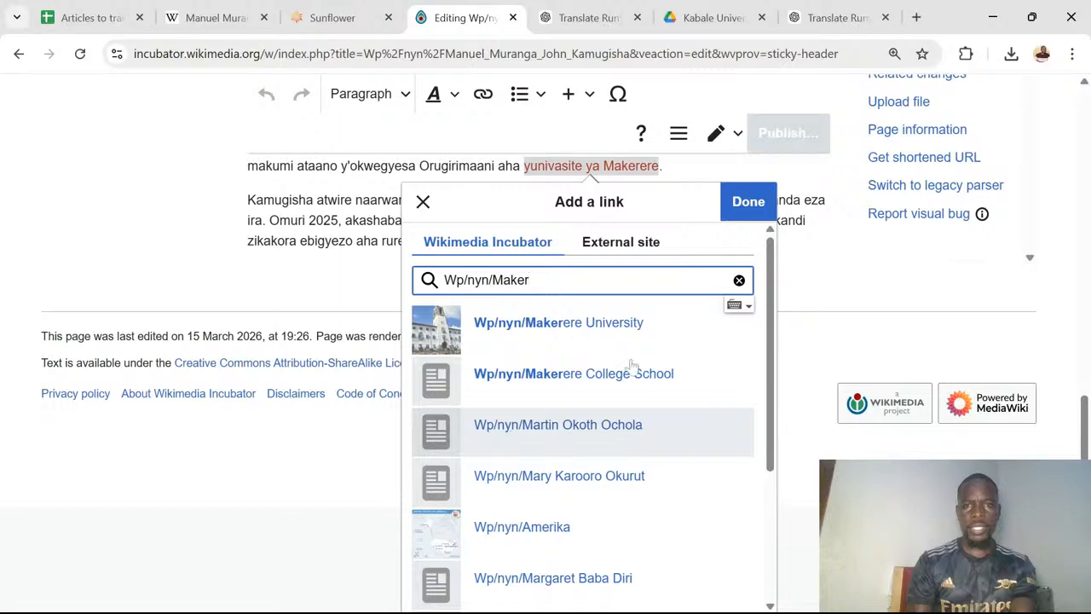
left_click(615, 328)
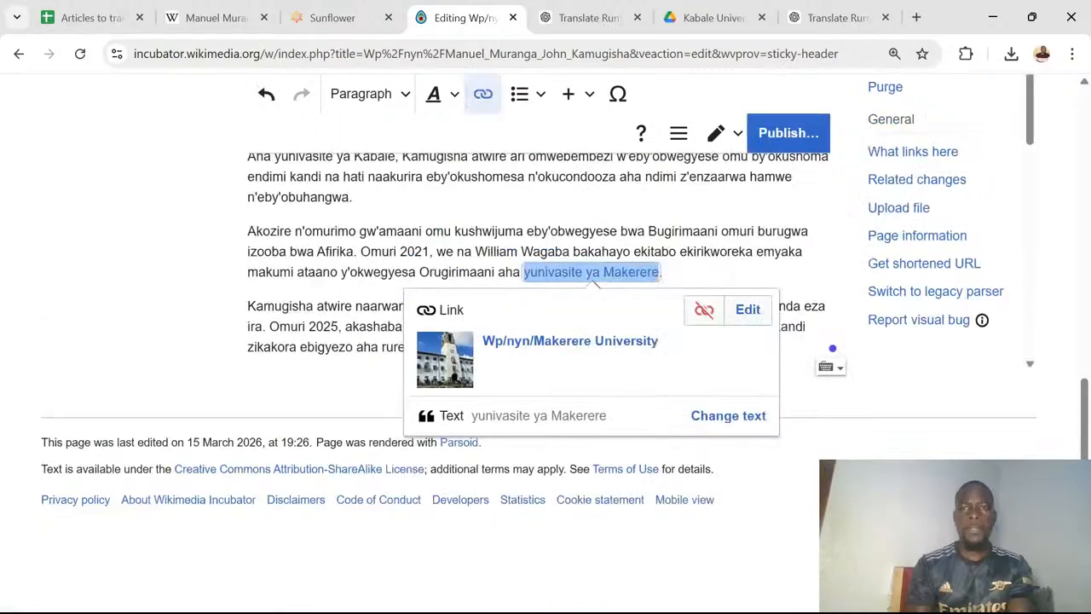
Publish the added Makerere University link with the edit summary "Linked".
left_click(779, 133)
type("Linked")
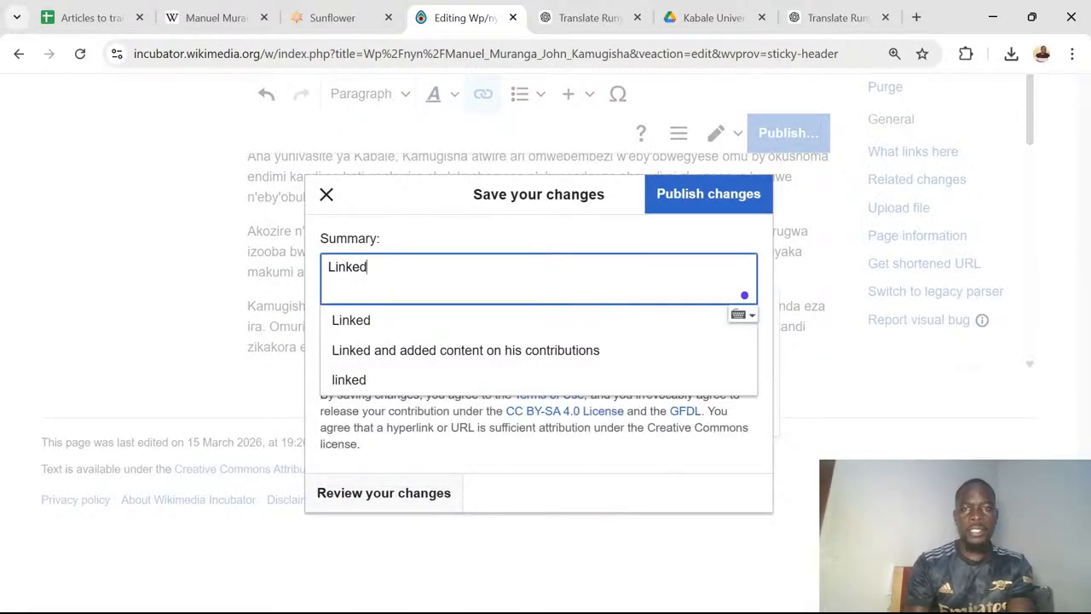
left_click(664, 194)
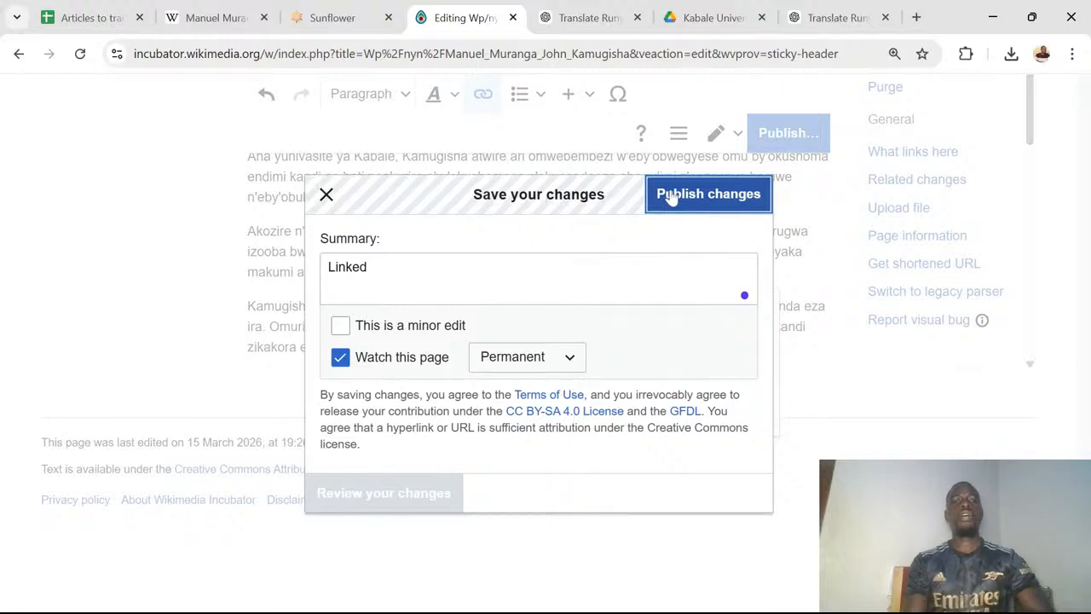
Review the published Runyankore article from its introduction to its last paragraph, checking the text and internal links.
scroll(671, 197, "up", 3)
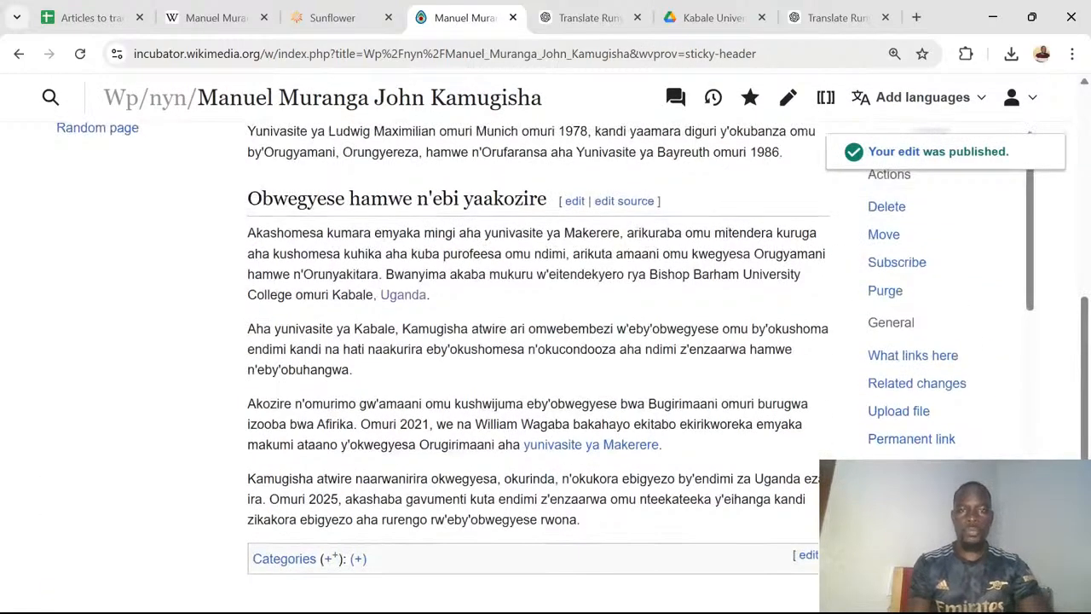
scroll(537, 341, "up", 4)
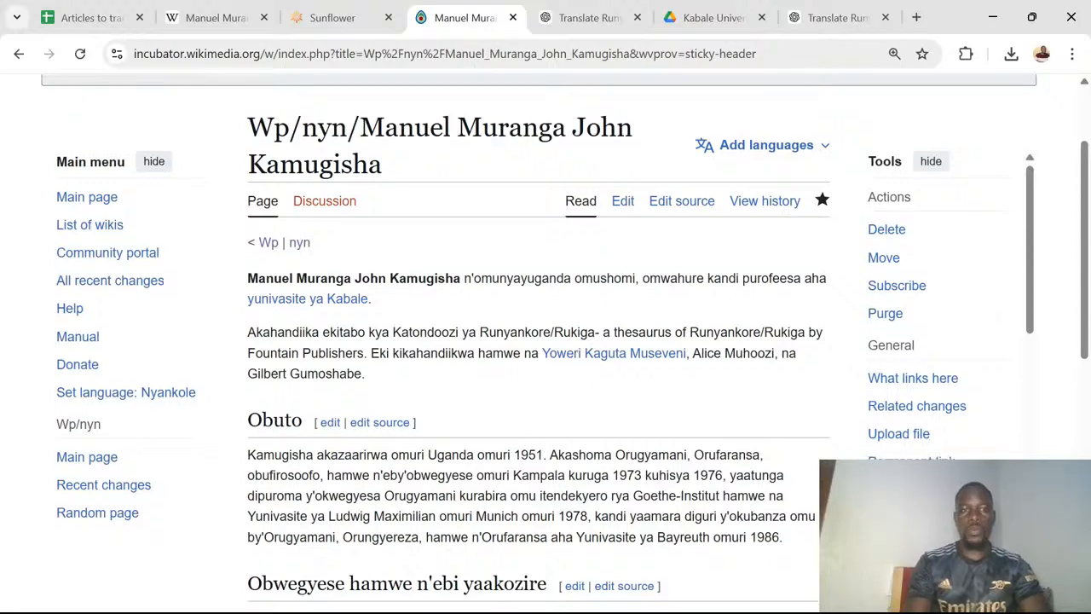
scroll(537, 341, "down", 1)
scroll(537, 341, "down", 1)
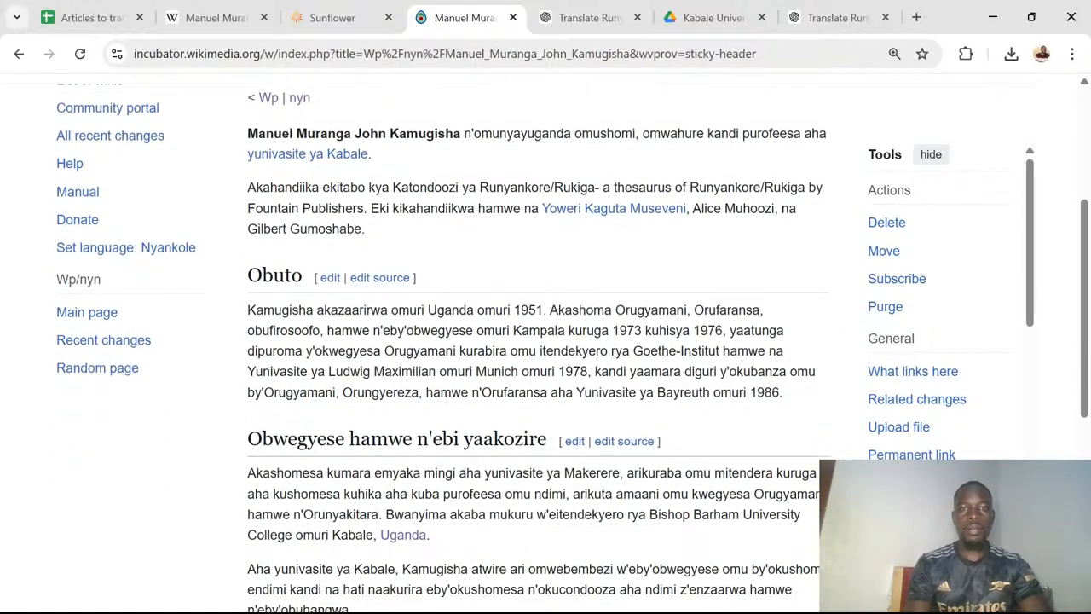
scroll(537, 341, "down", 5)
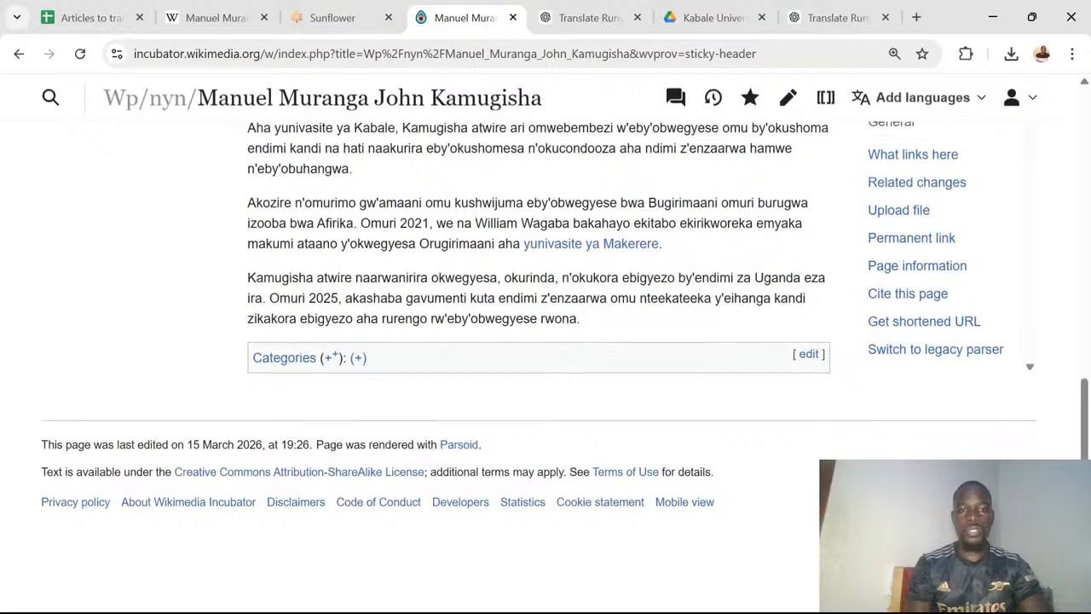
scroll(537, 341, "up", 4)
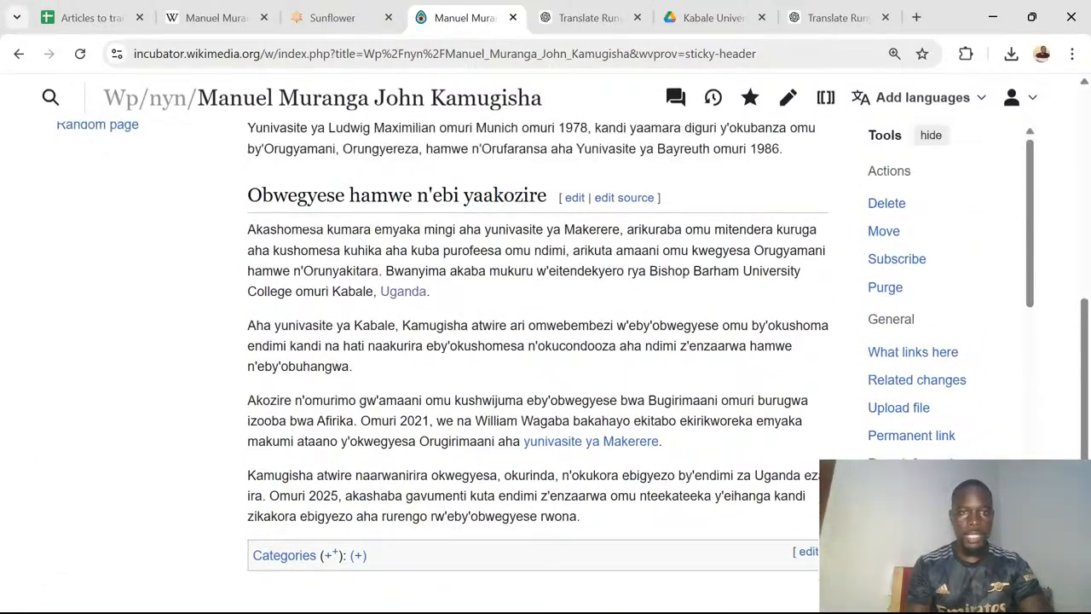
scroll(537, 341, "up", 4)
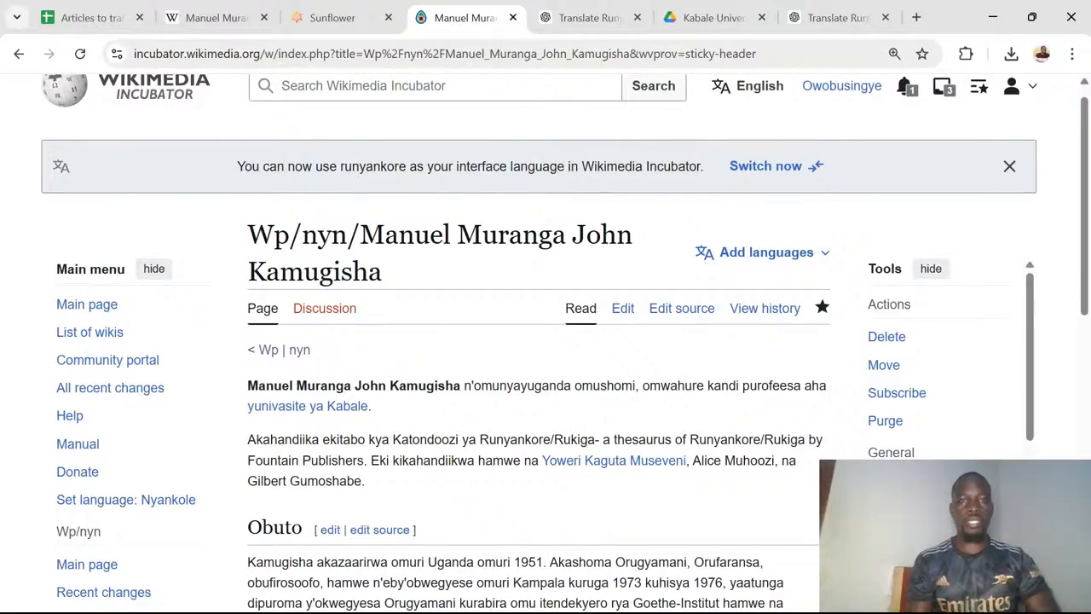
Revisit the Google Sheets article list, the English Wikipedia source and the Sunflower translator, and return to the Wikimedia Incubator article.
left_click(94, 17)
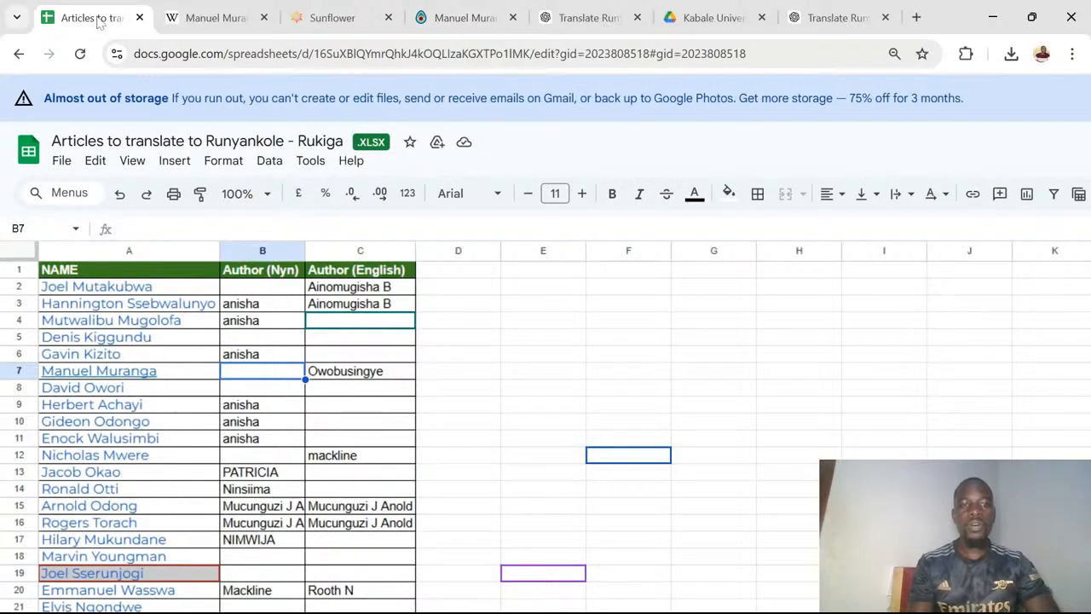
left_click(205, 23)
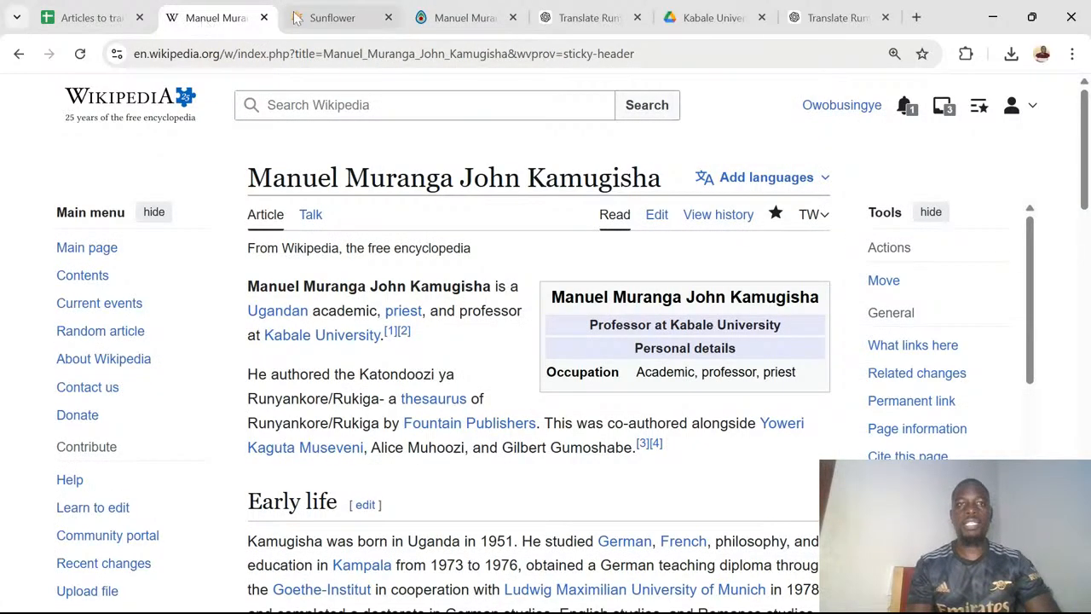
left_click(334, 18)
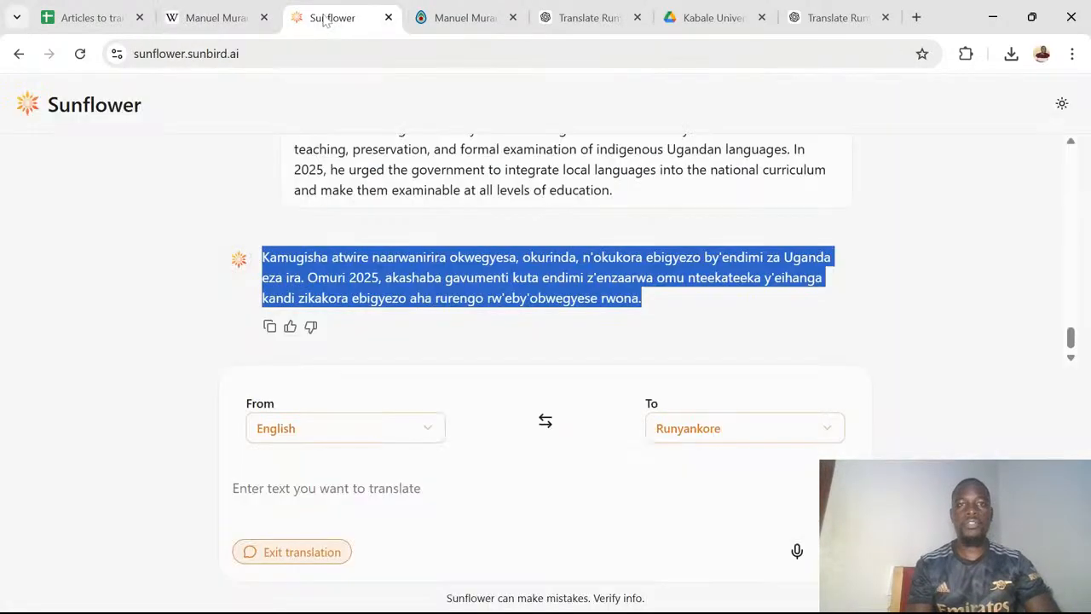
left_click(452, 23)
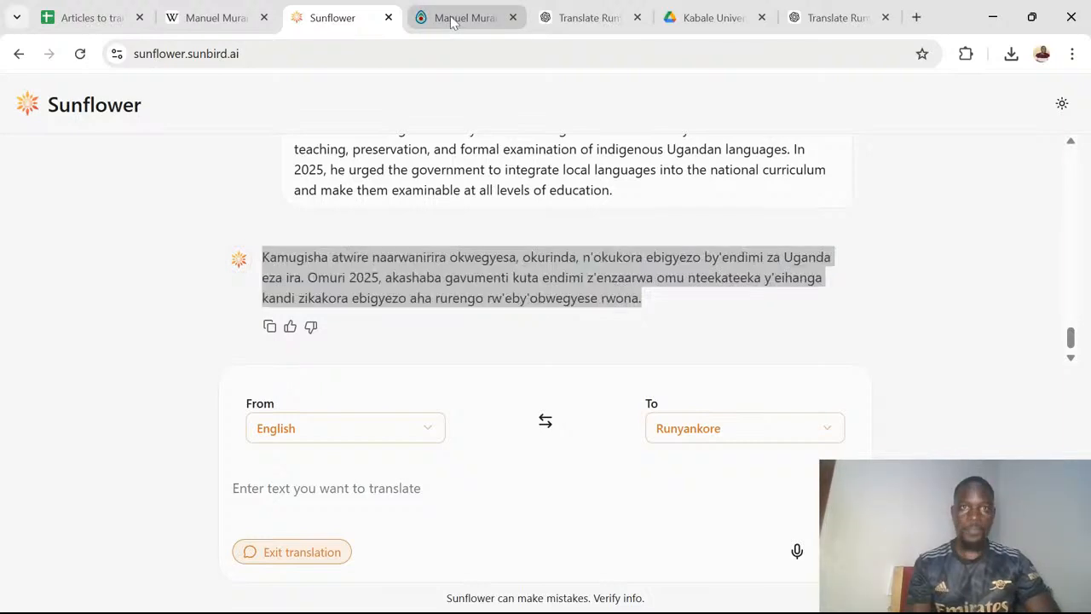
scroll(396, 279, "up", 1)
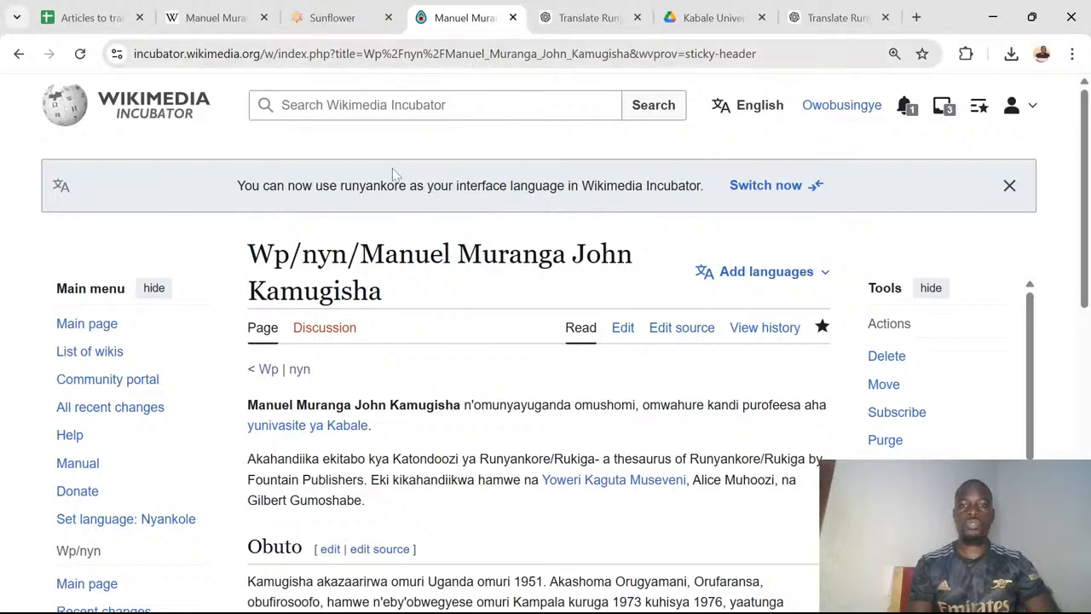
scroll(428, 363, "down", 1)
scroll(430, 365, "up", 1)
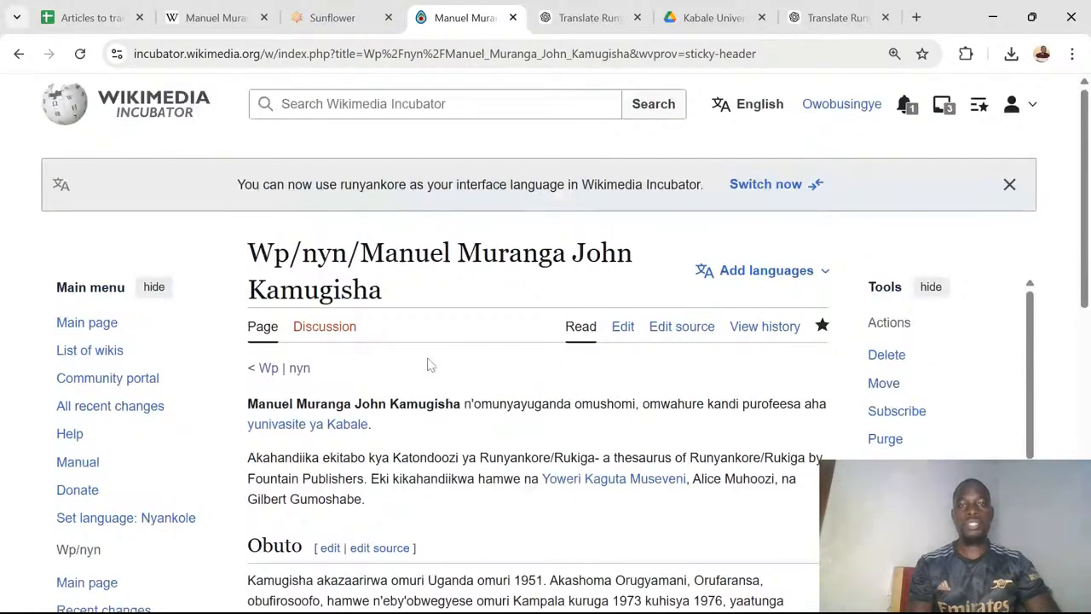